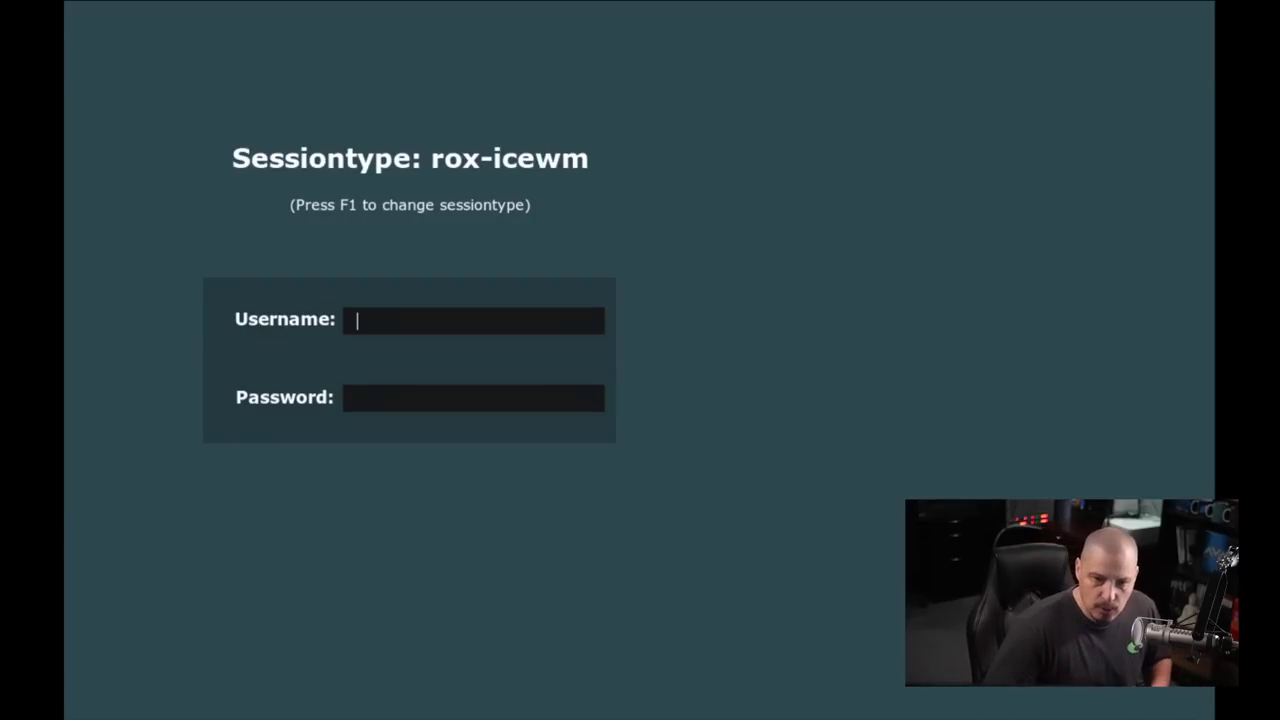
Step: Sign in to the live session with the live username and its password
type("demo")
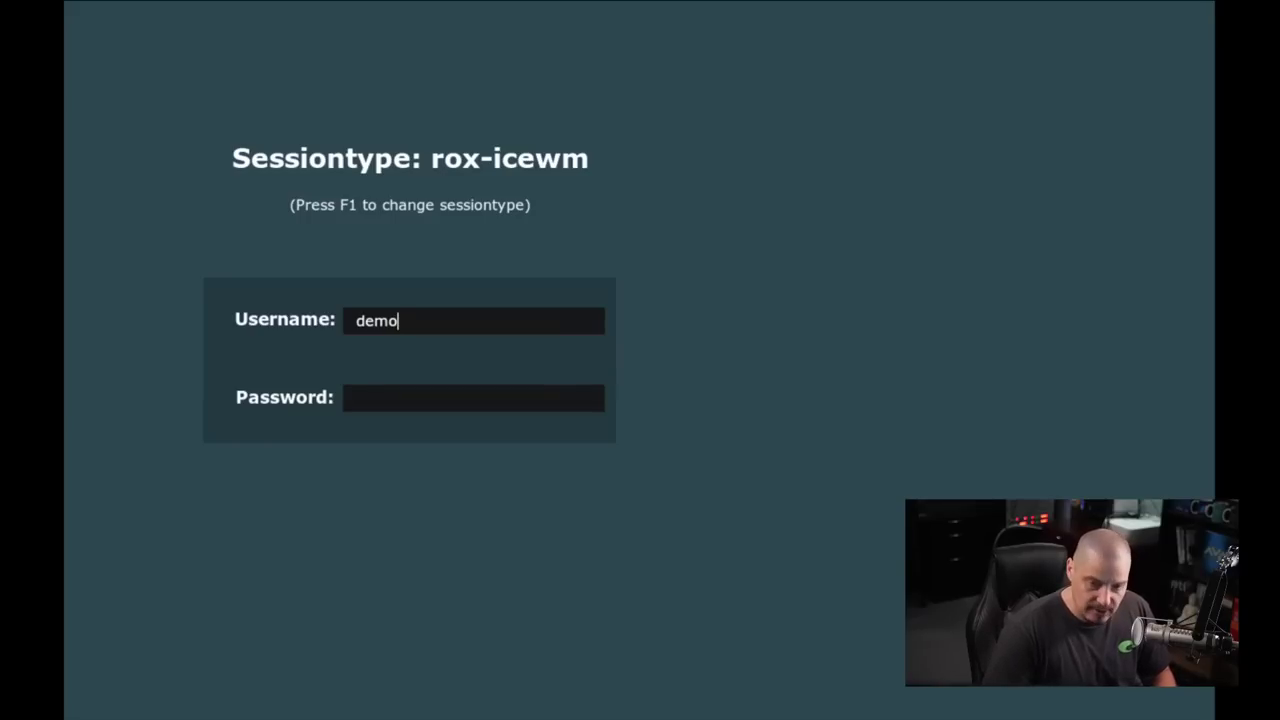
key("Return")
type("de")
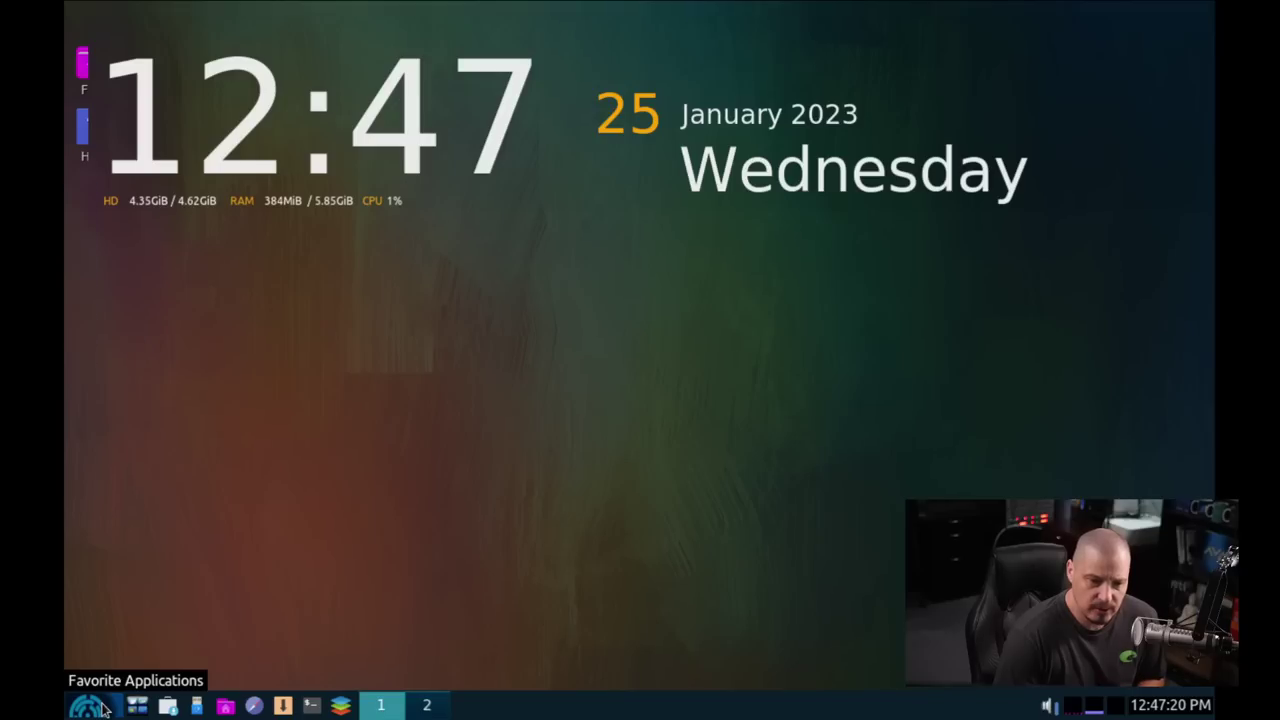
Step: Launch the LegacyOS Installer from the application menu and accept the Terms of Use
left_click(88, 705)
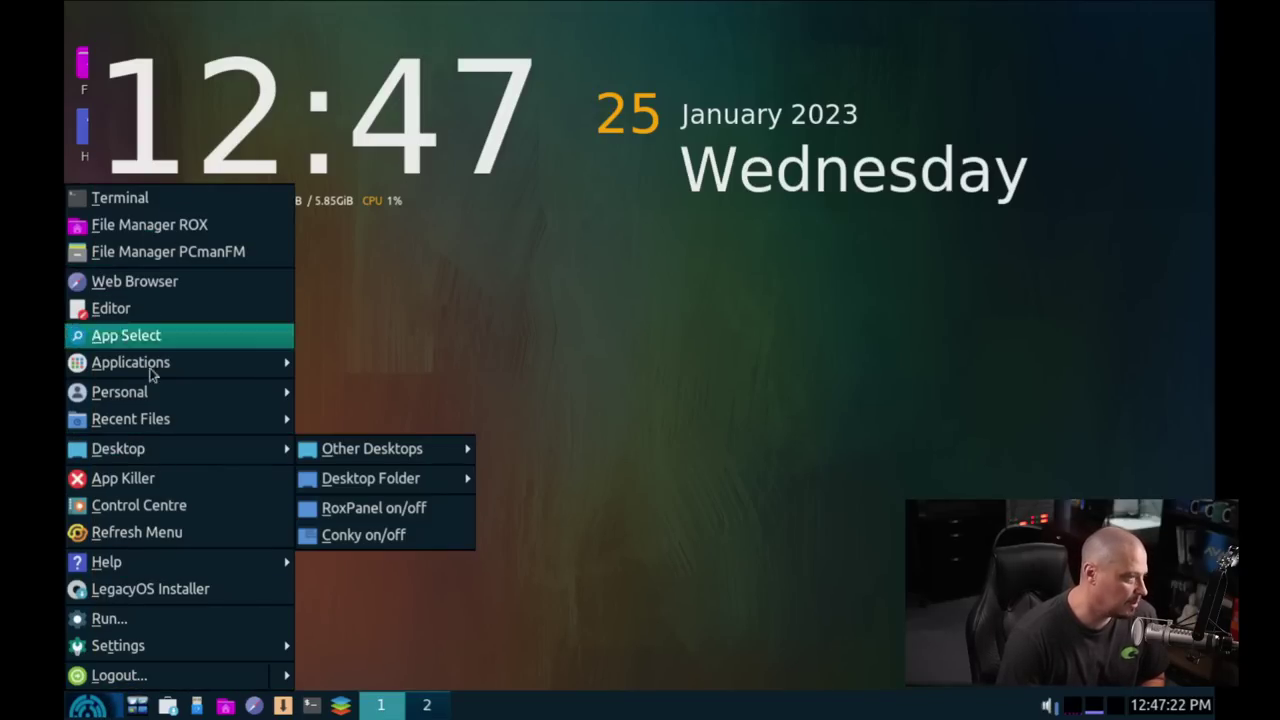
left_click(212, 590)
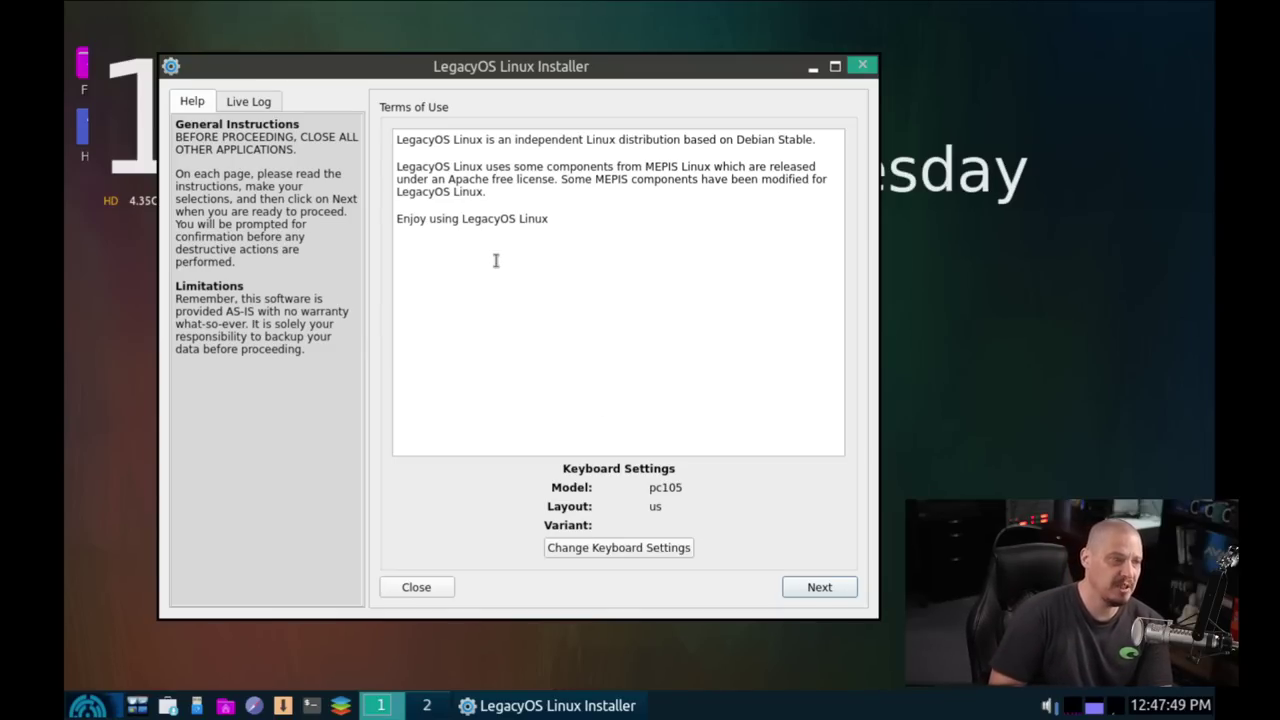
left_click(824, 590)
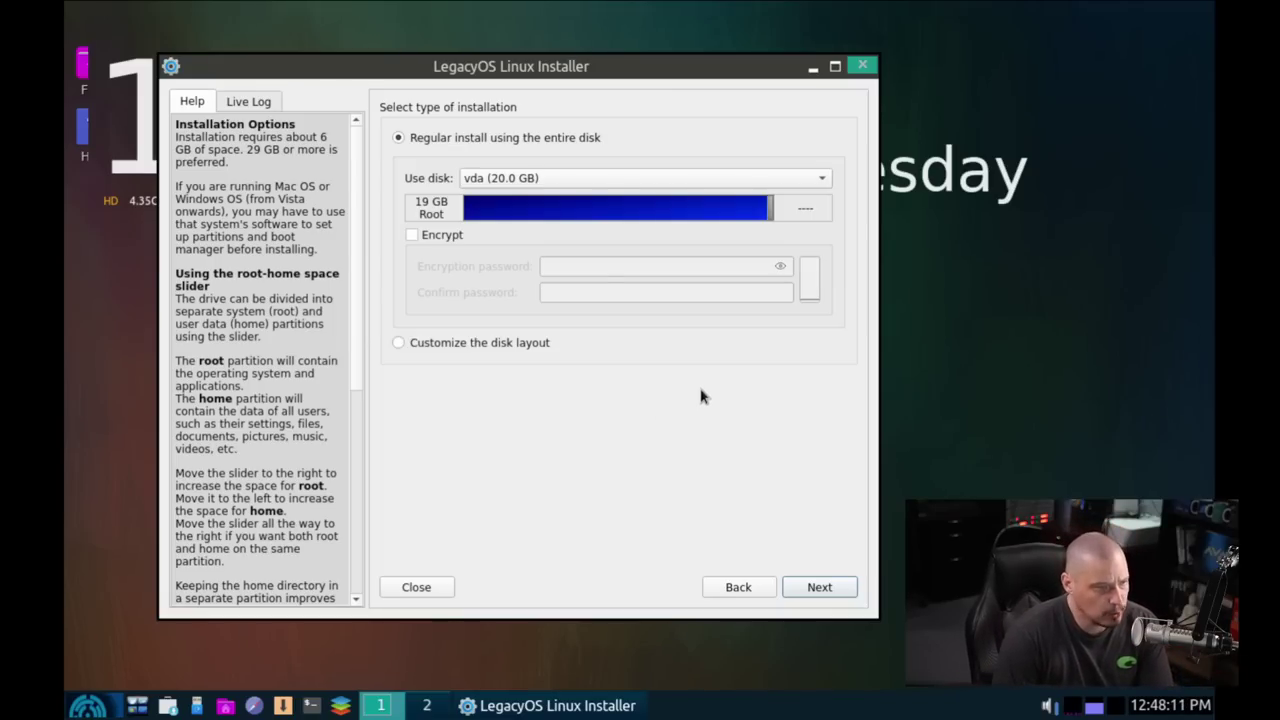
Step: Choose a regular install on the entire vda disk and confirm formatting it
left_click(819, 588)
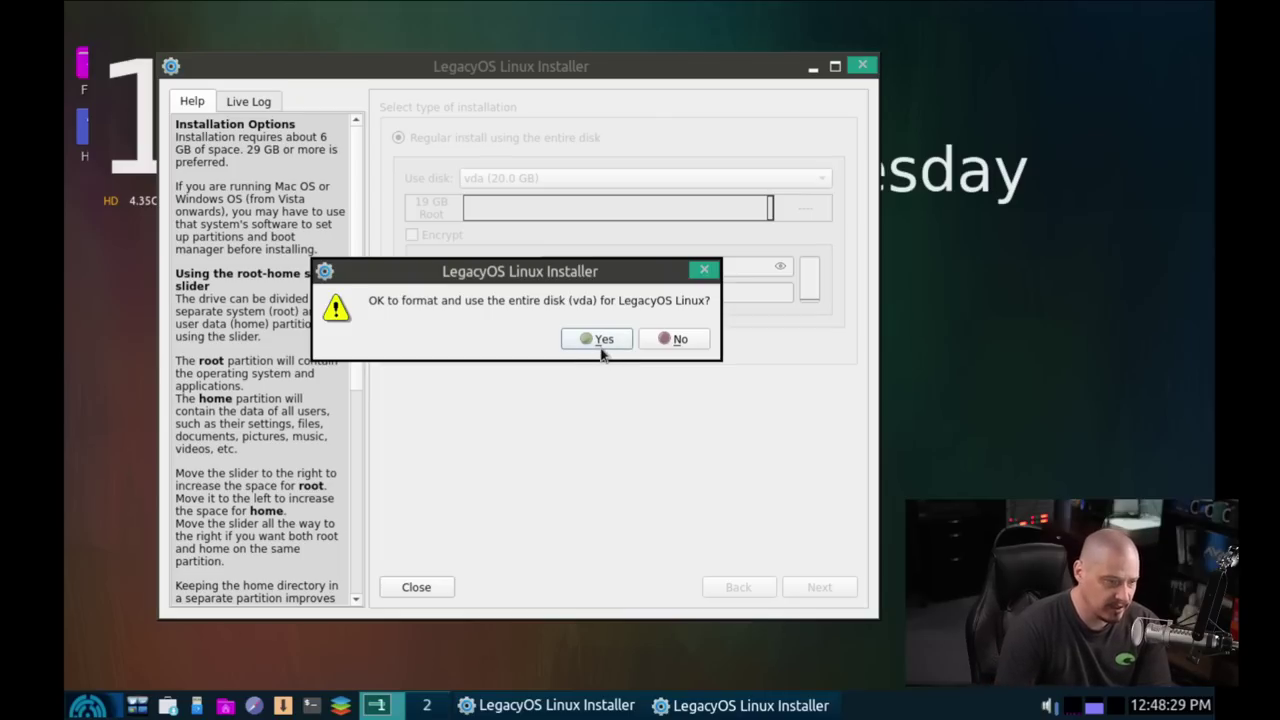
left_click(600, 341)
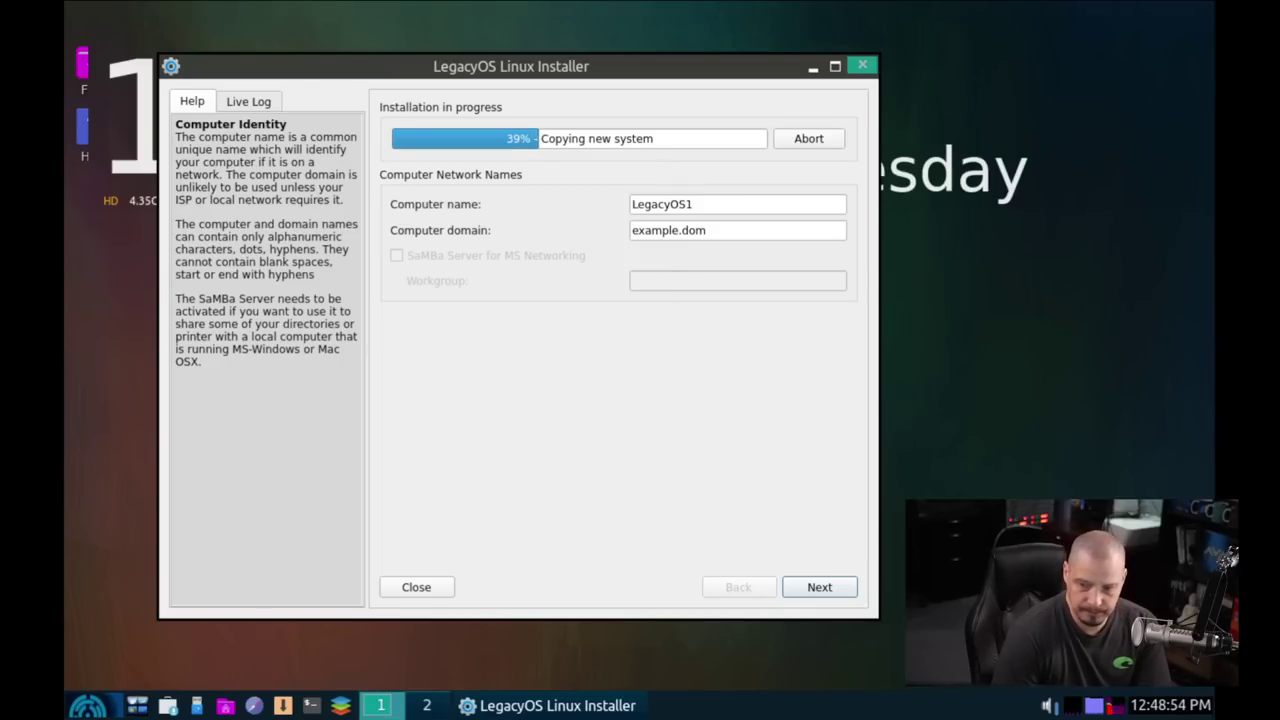
Step: Keep hostname LegacyOS1 and domain example.dom, and set the timezone to America/Chicago
left_click(819, 588)
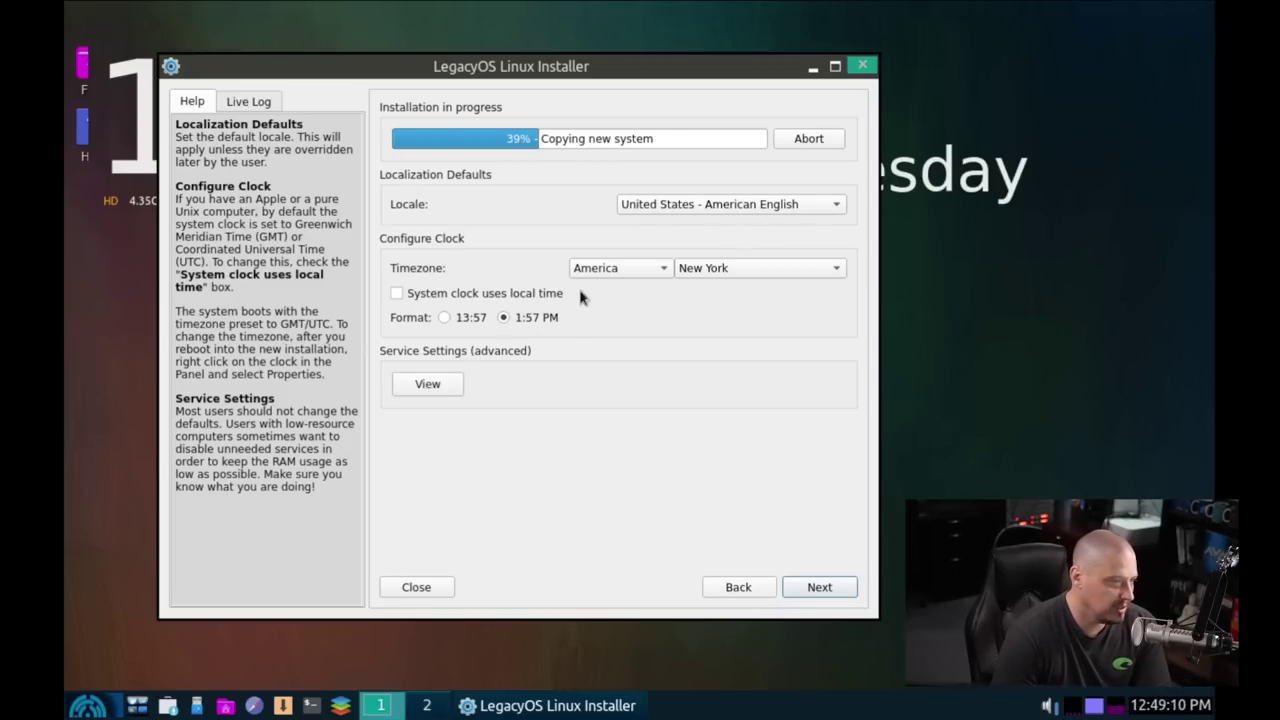
left_click(713, 280)
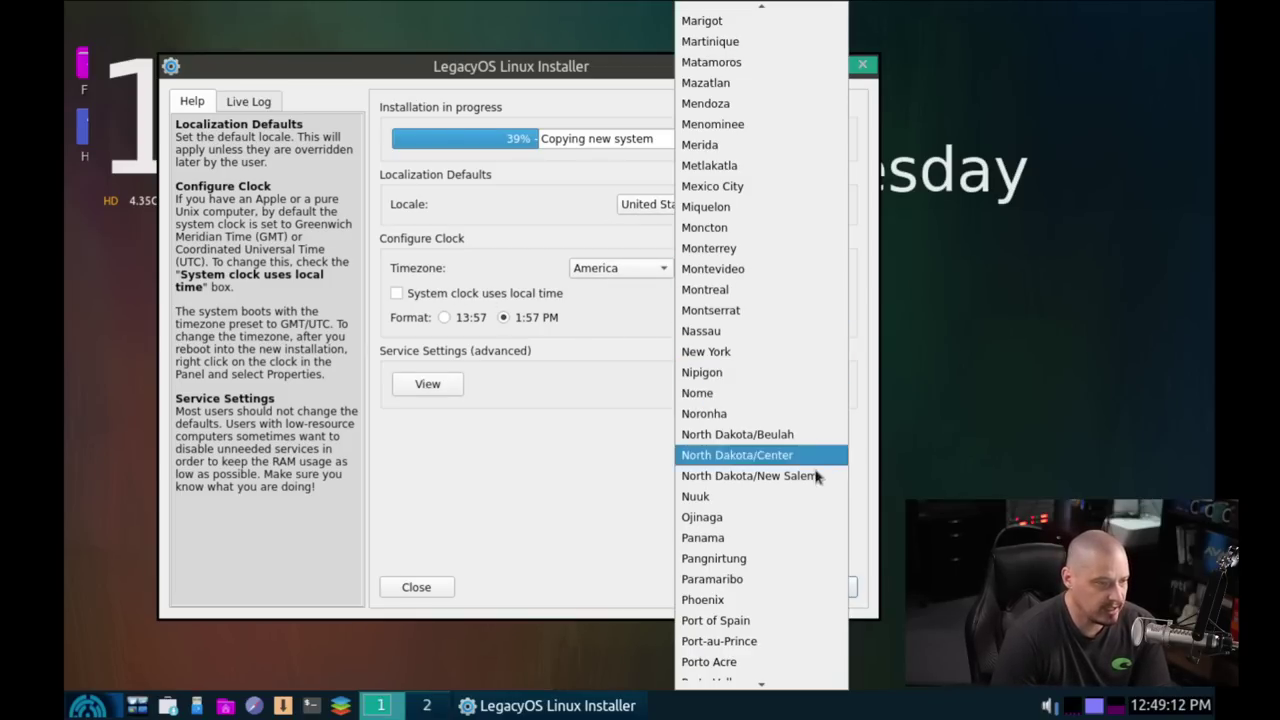
scroll(812, 425, "up", 18)
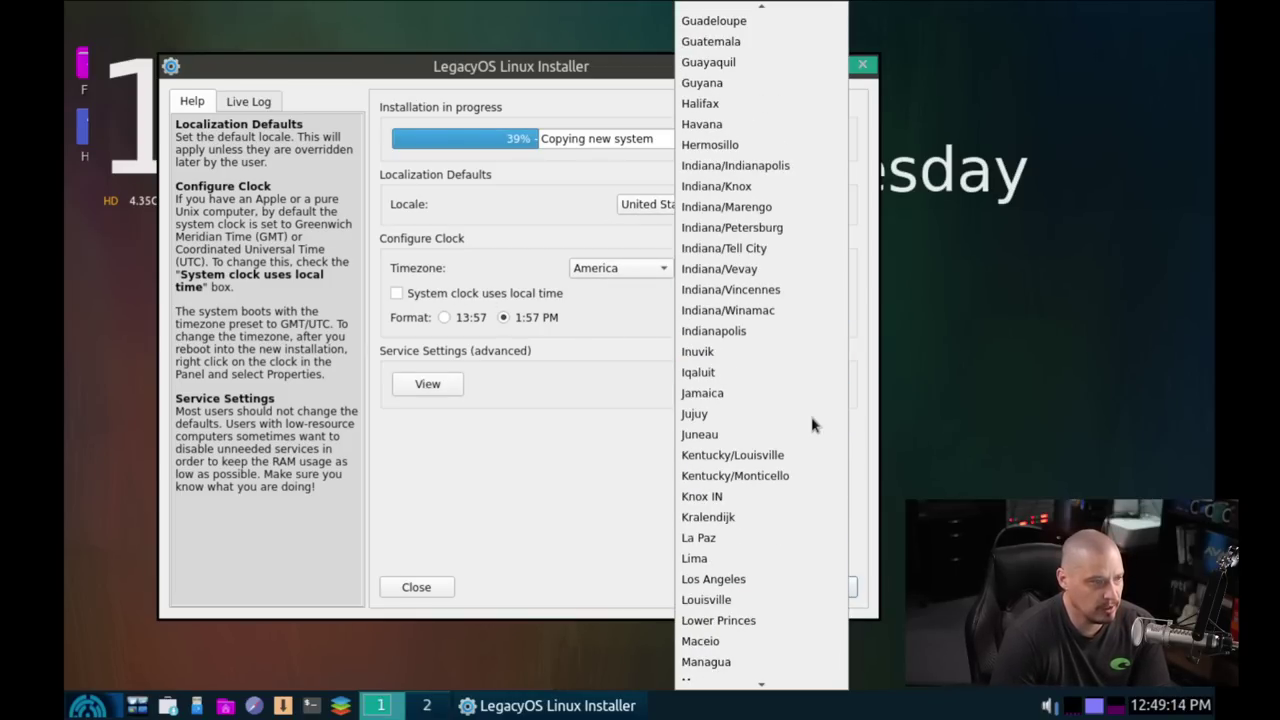
scroll(812, 425, "up", 4)
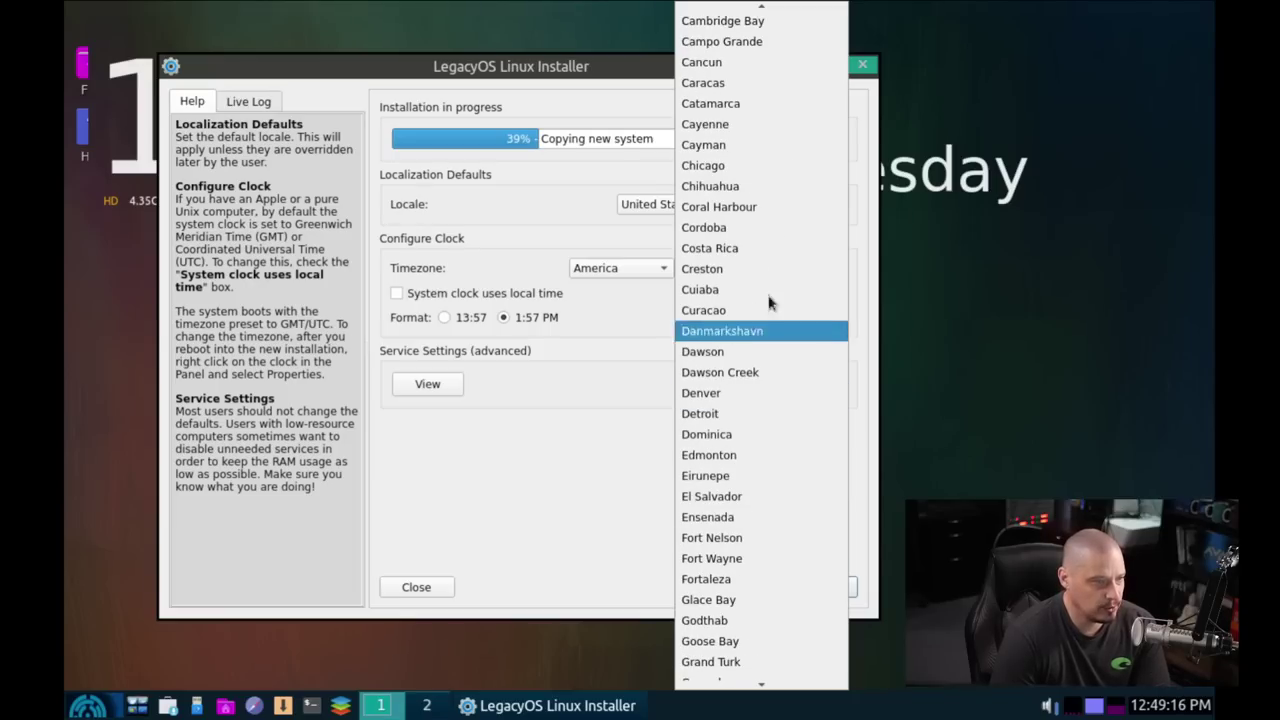
left_click(775, 170)
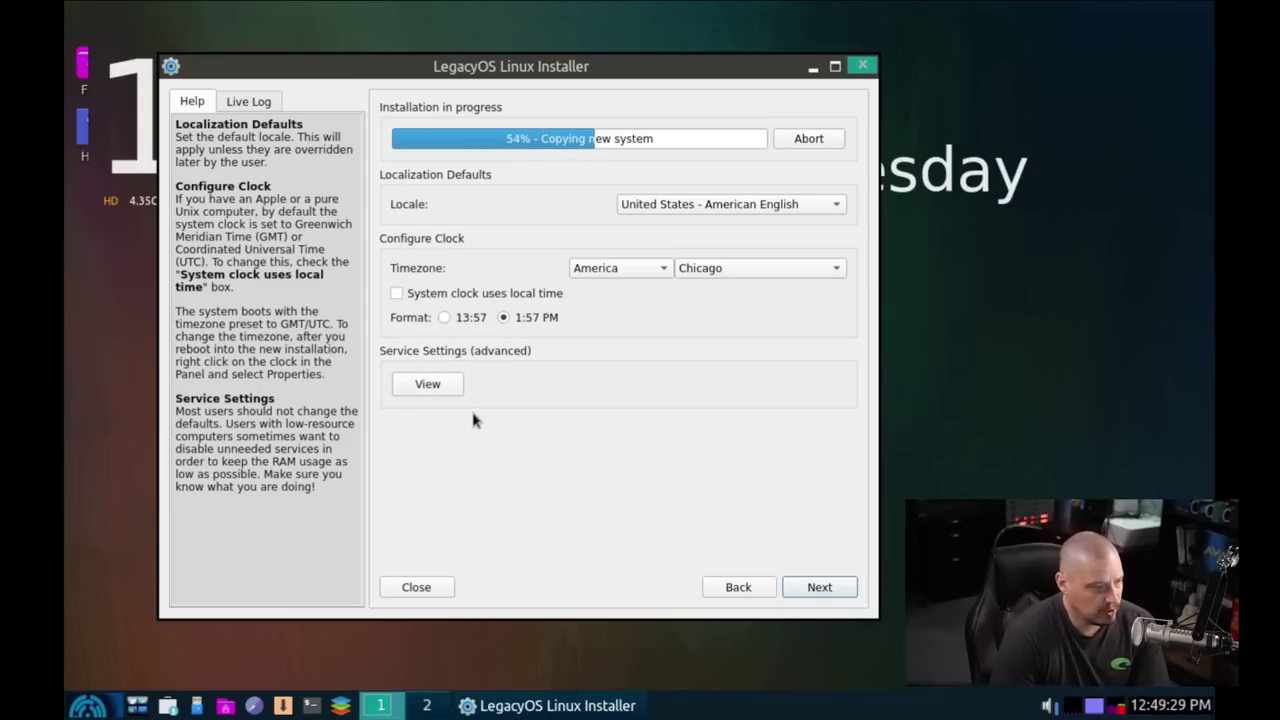
left_click(819, 587)
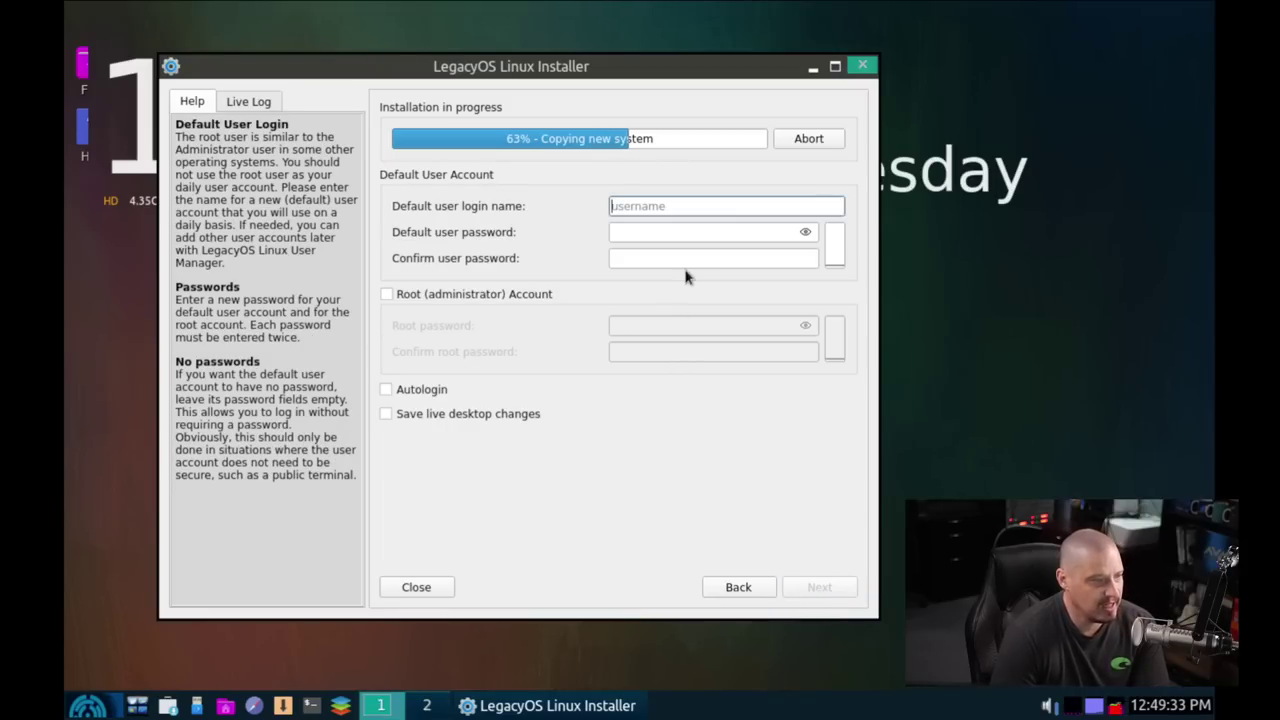
Step: Enter the login name and the user password twice, leaving the root account disabled
type("dt")
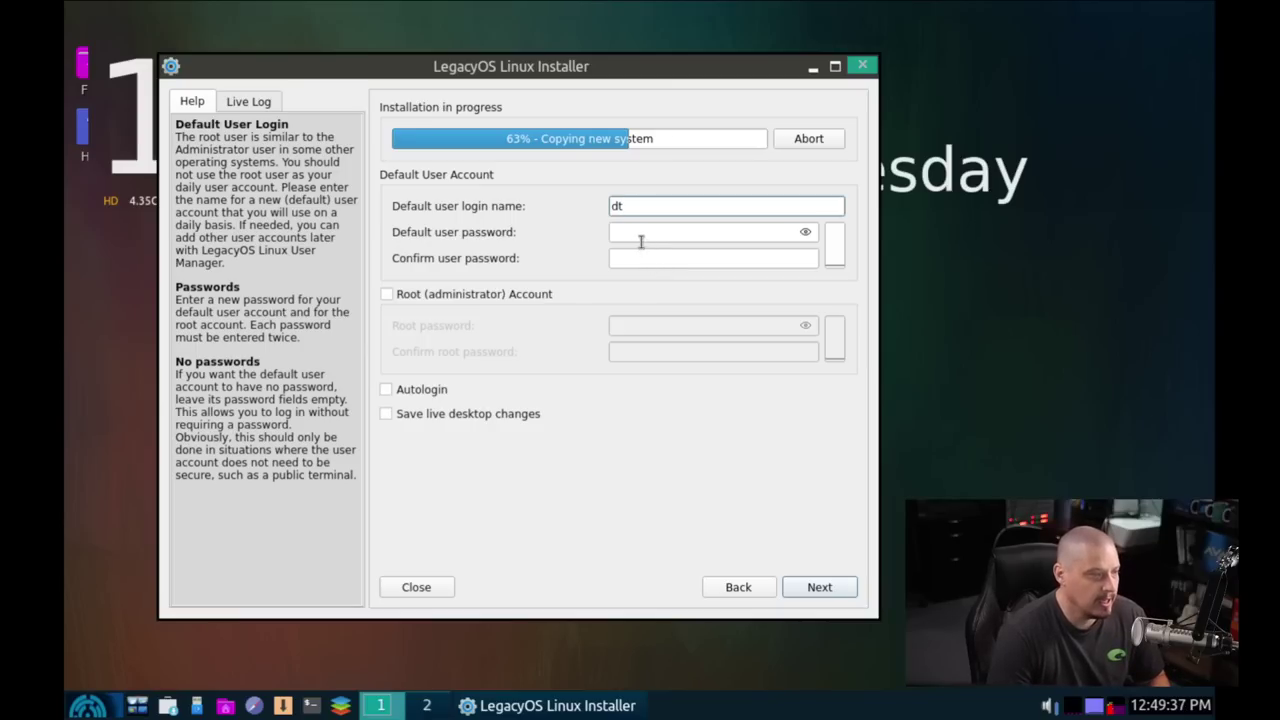
left_click(641, 236)
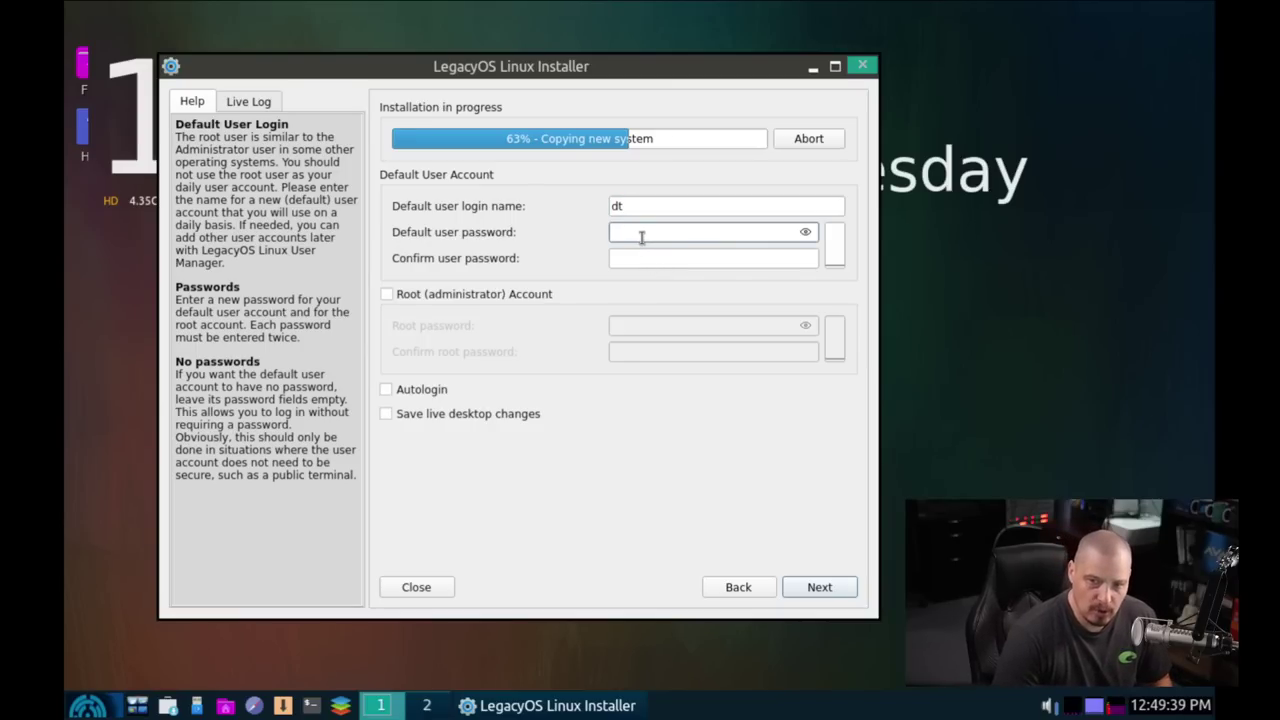
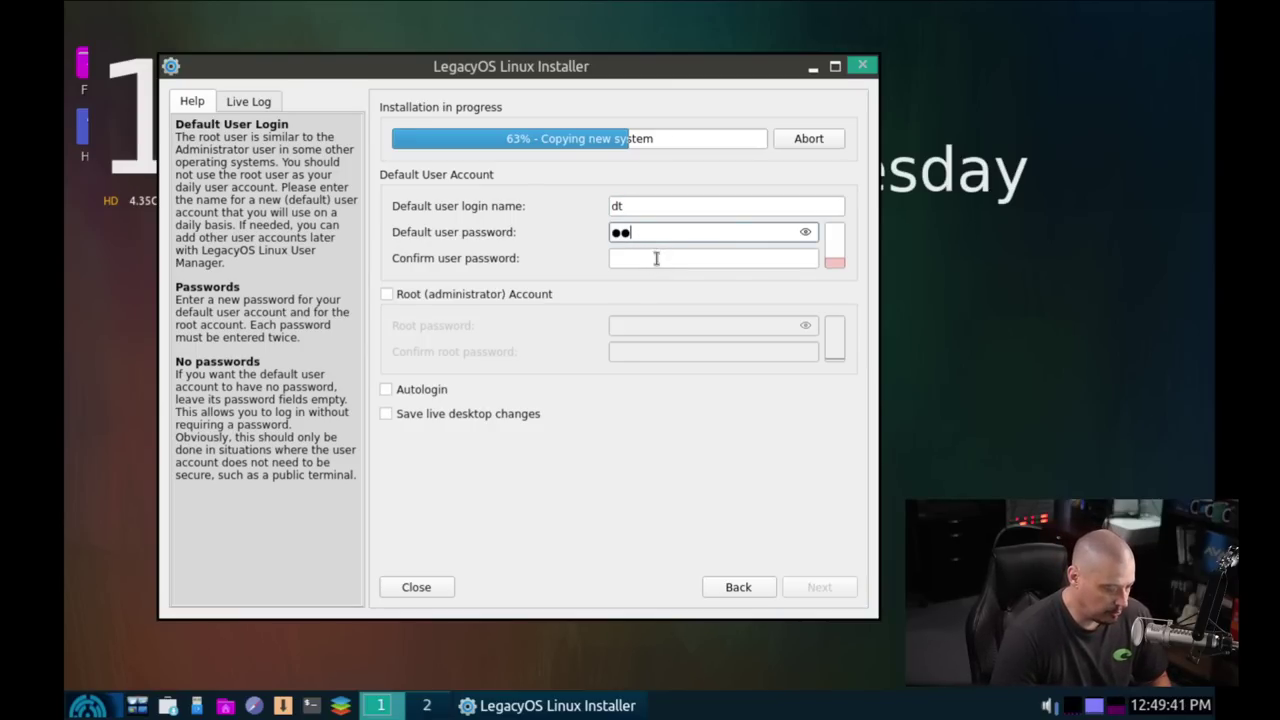
left_click(662, 259)
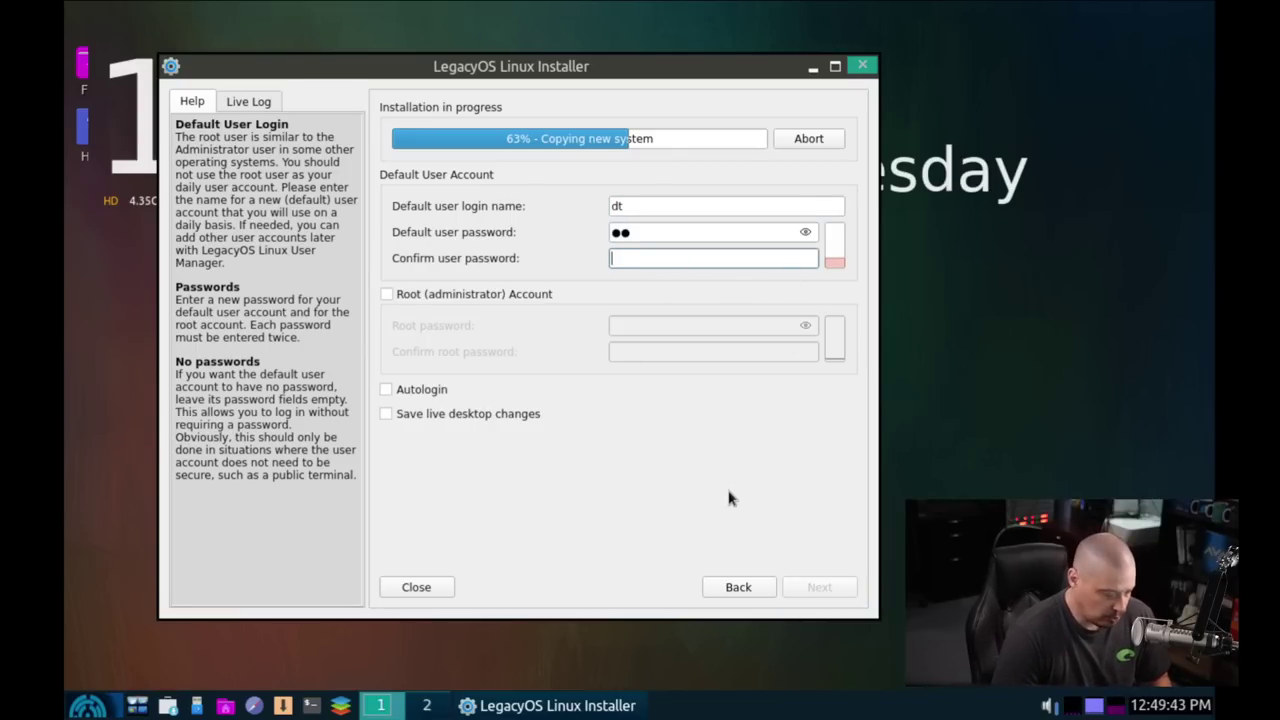
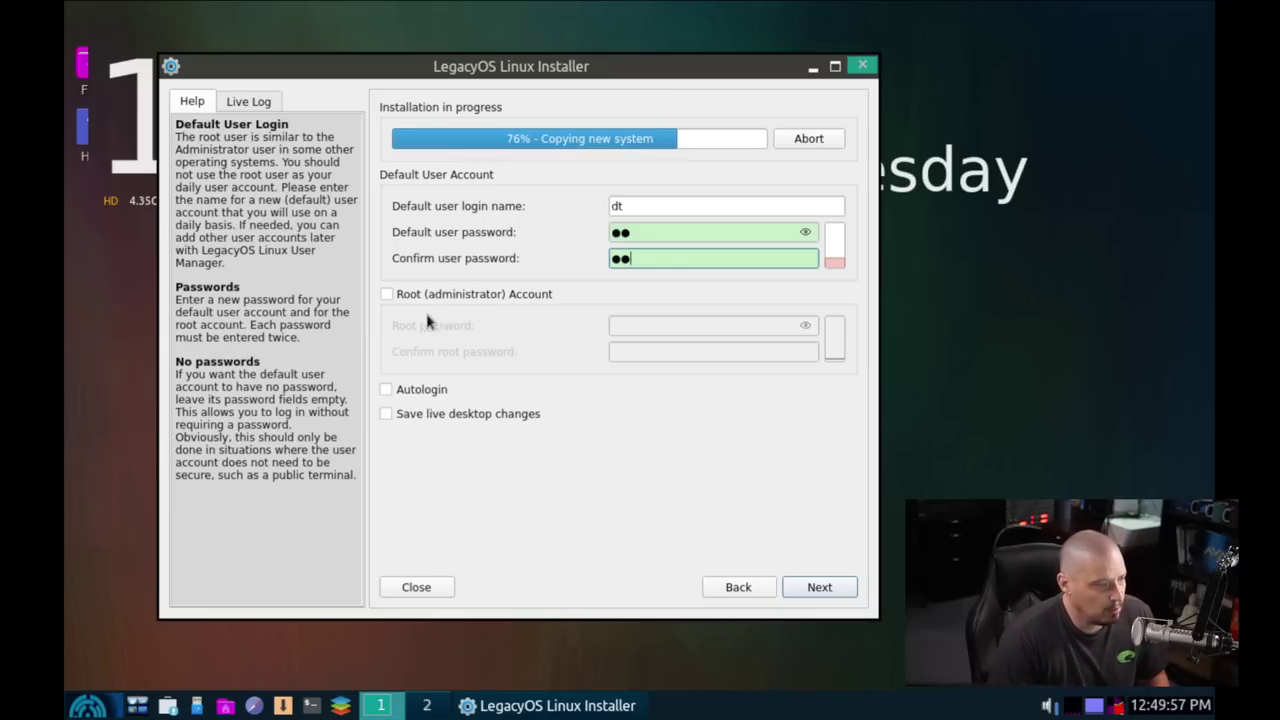
left_click(388, 294)
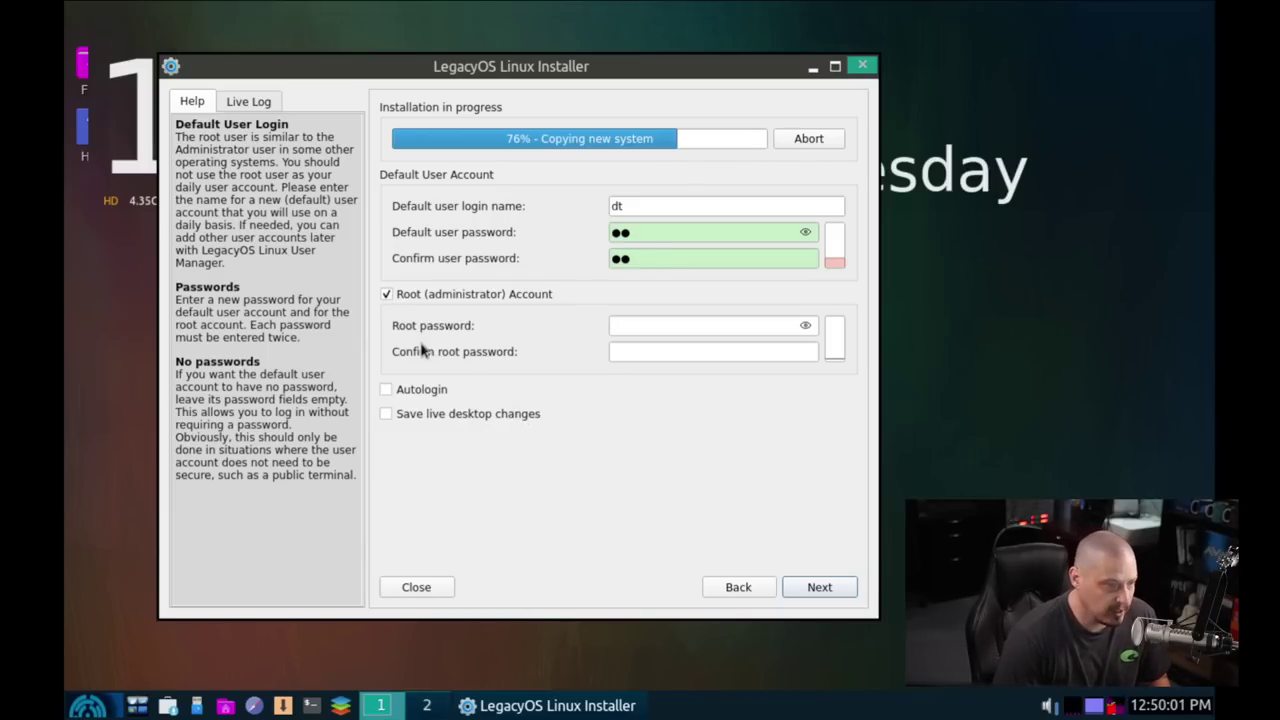
left_click(388, 294)
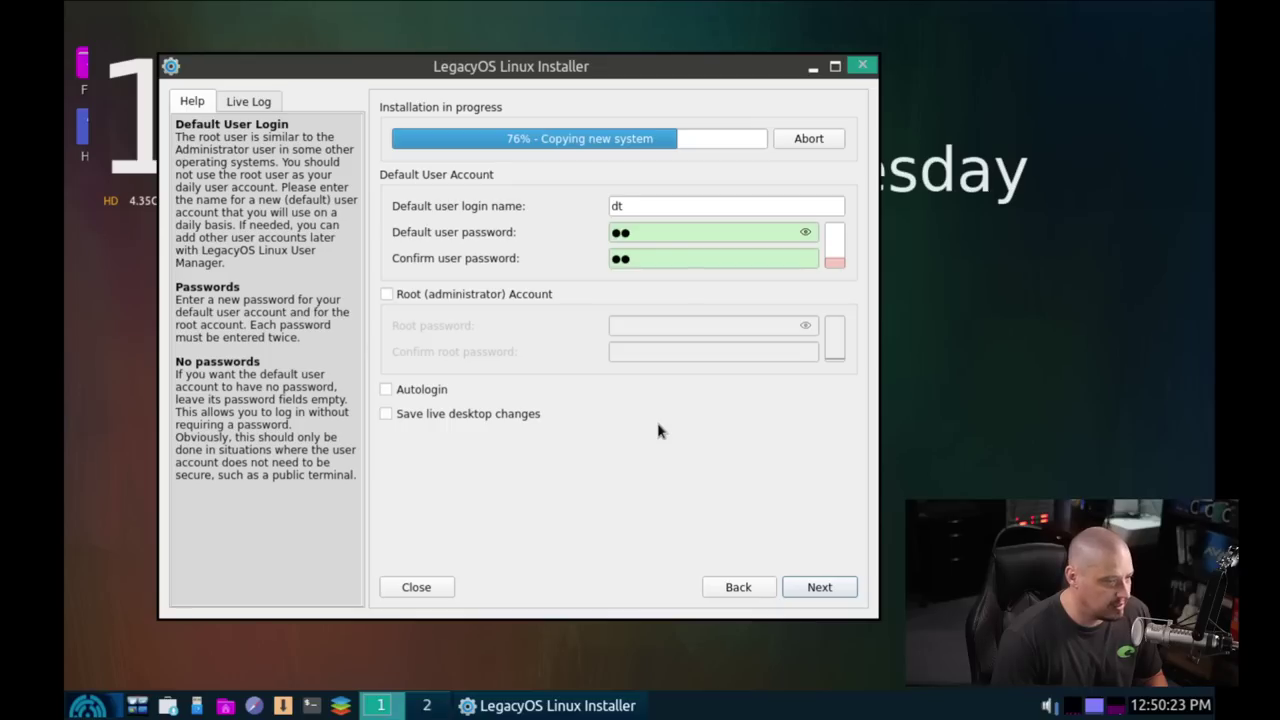
Step: Accept the user account and let installation finish with automatic reboot ticked
left_click(819, 587)
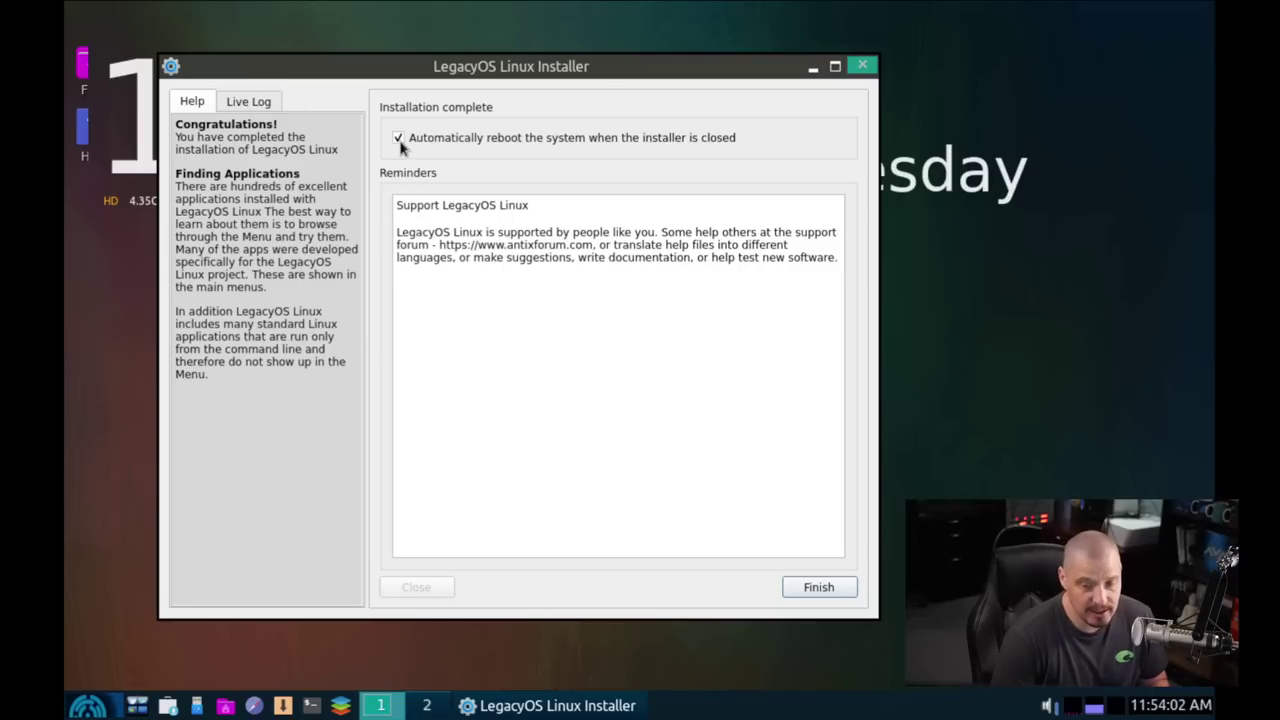
Step: Finish the installer to reboot, log in with the new account's credentials, and open the taskbar menu
left_click(820, 590)
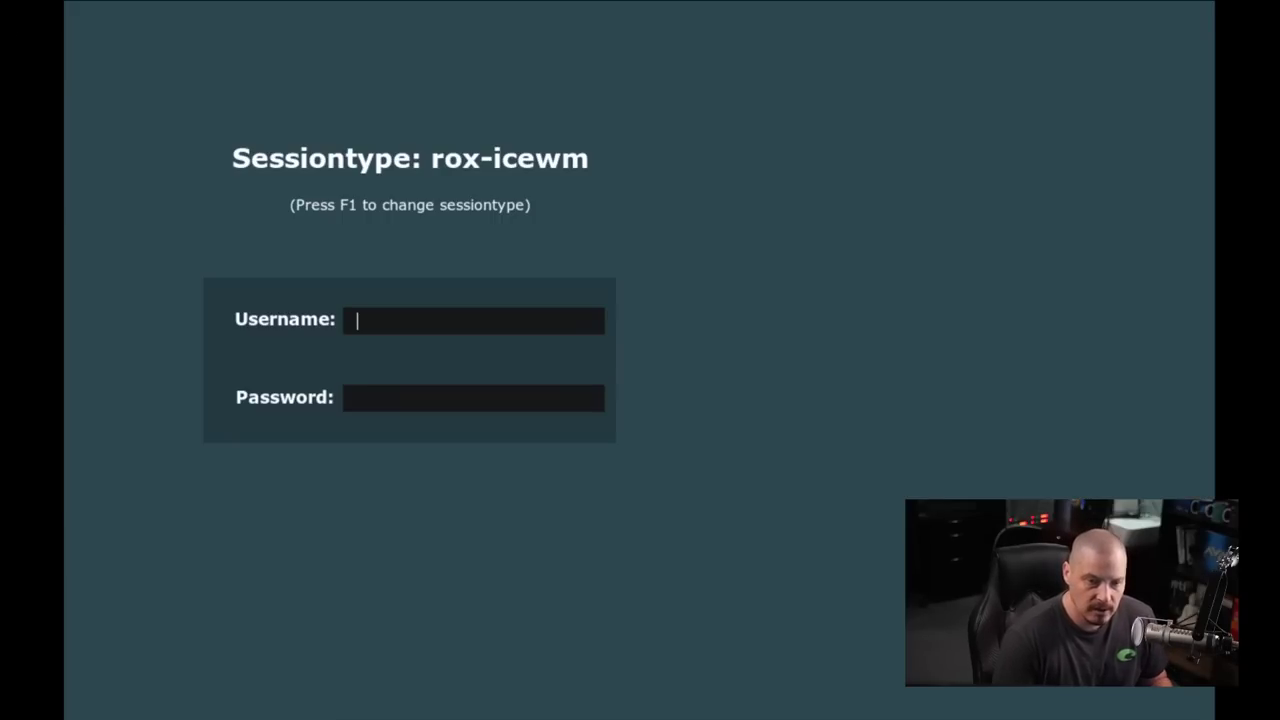
type("dt")
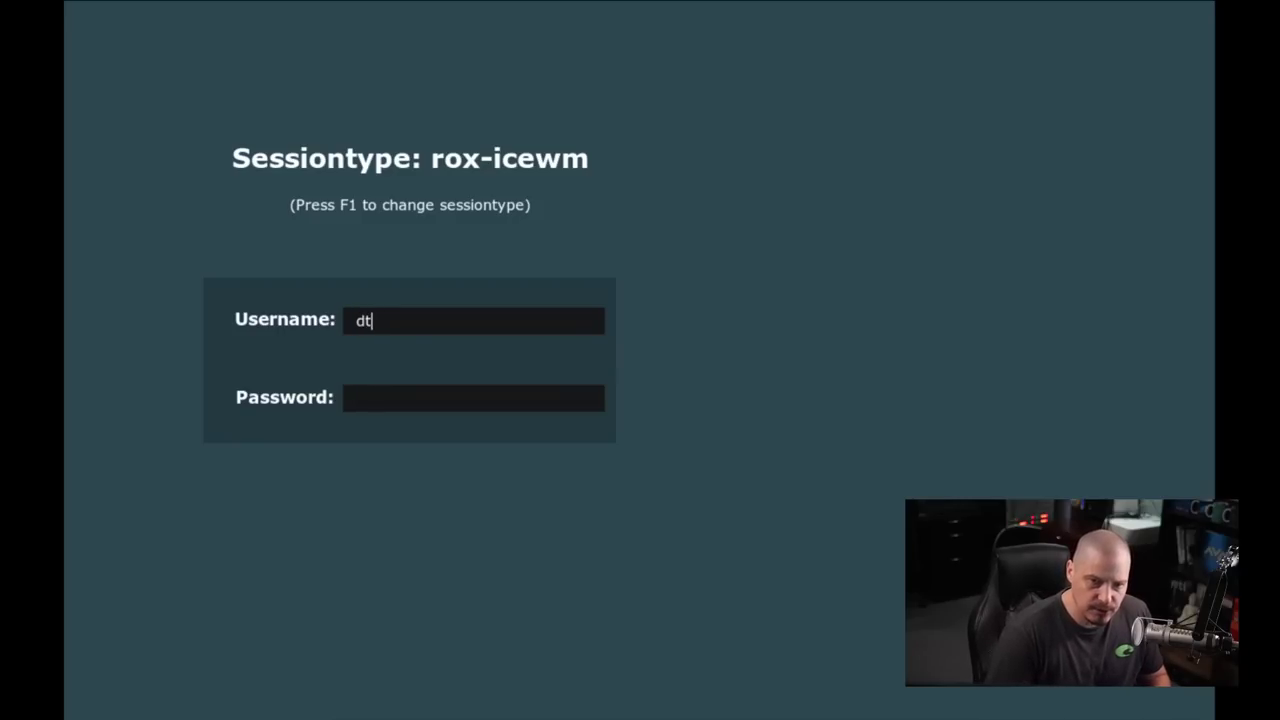
key("Return")
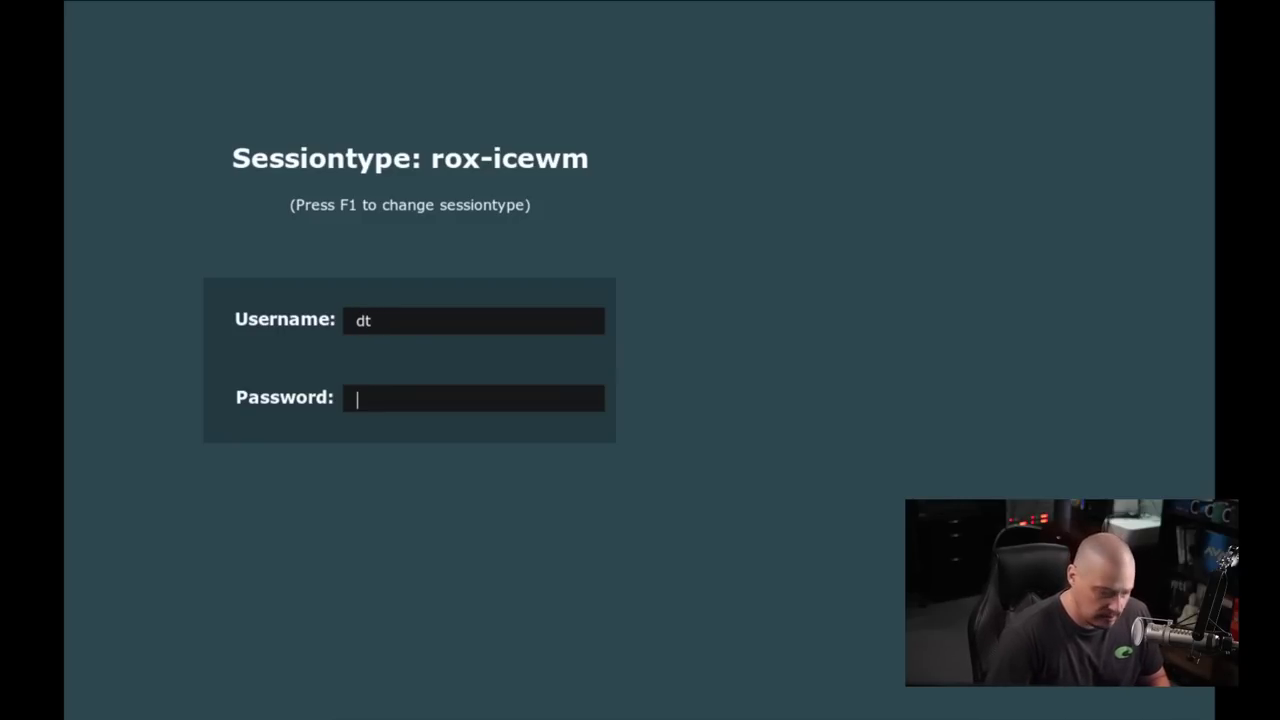
type("**")
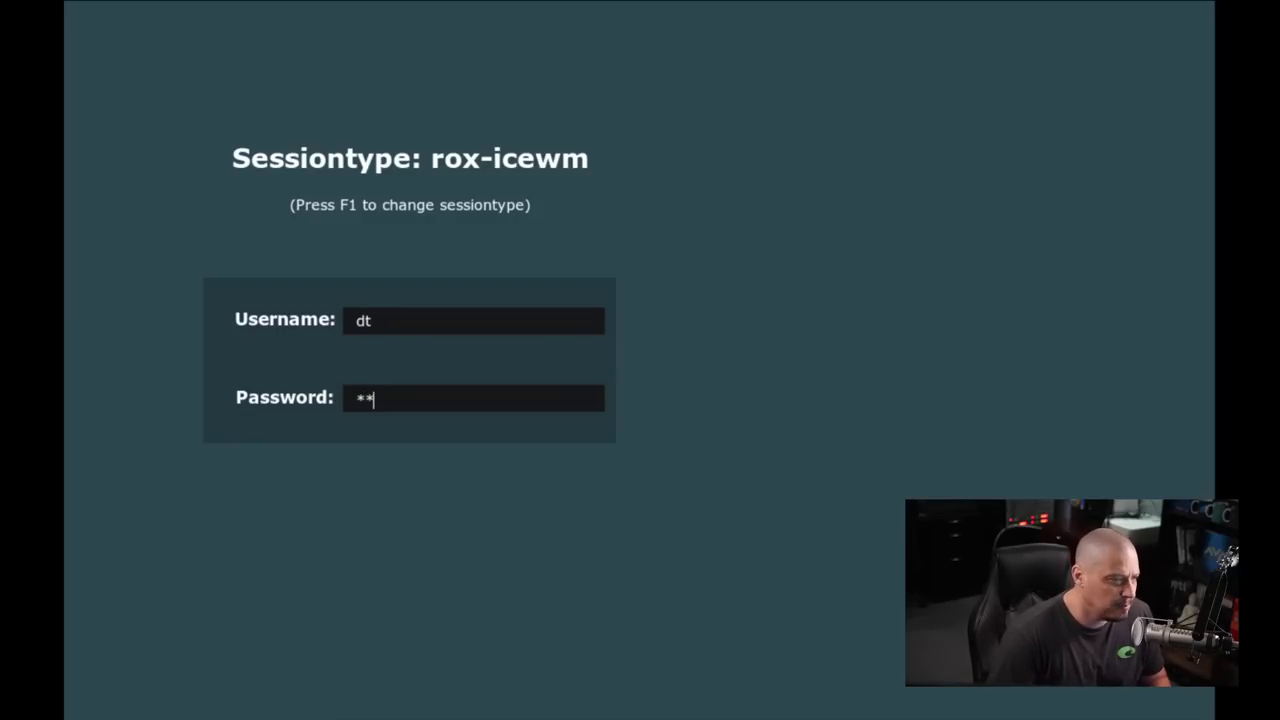
key("Return")
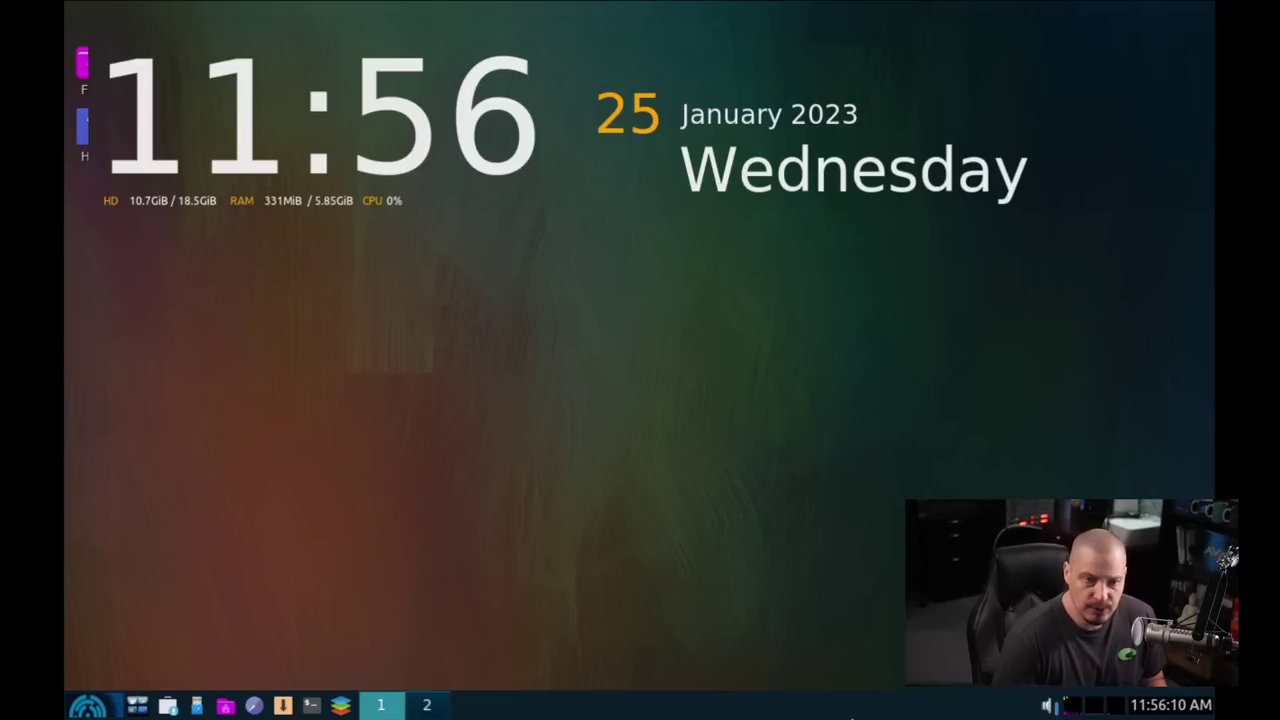
left_click(100, 706)
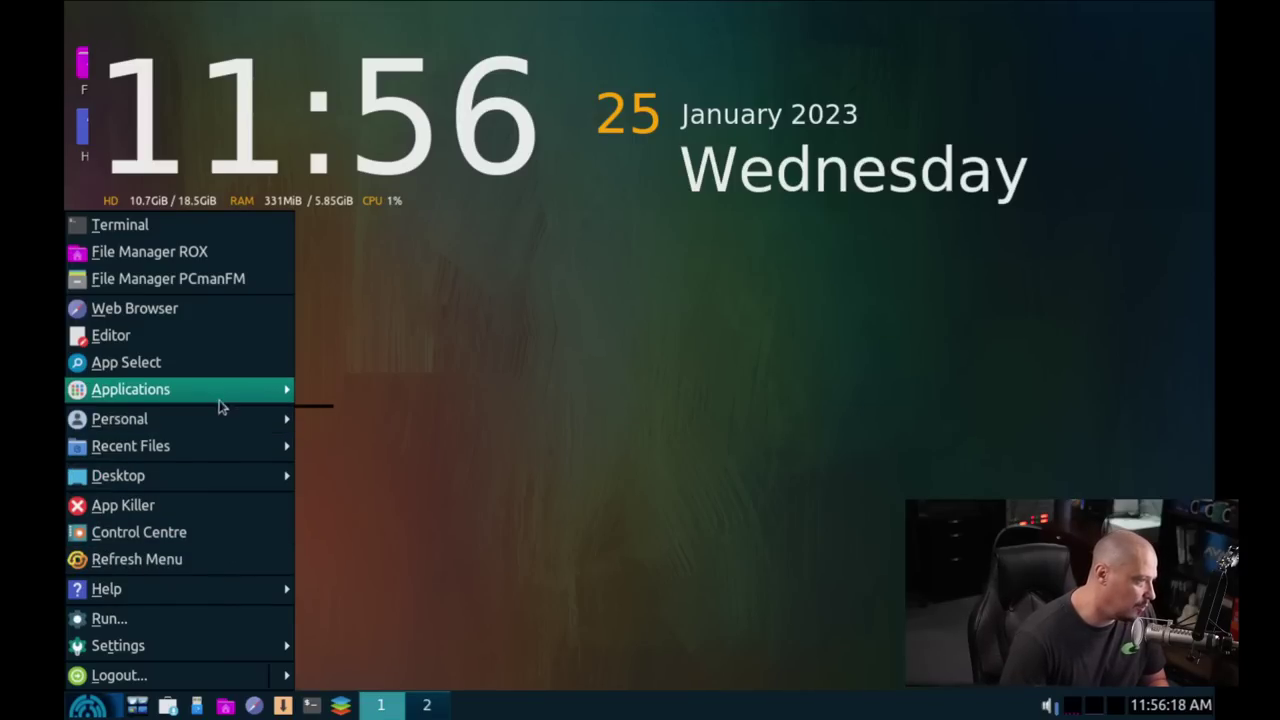
Step: Open ARandR from Applications > Preferences, centred and widened on screen
mouse_move(225, 396)
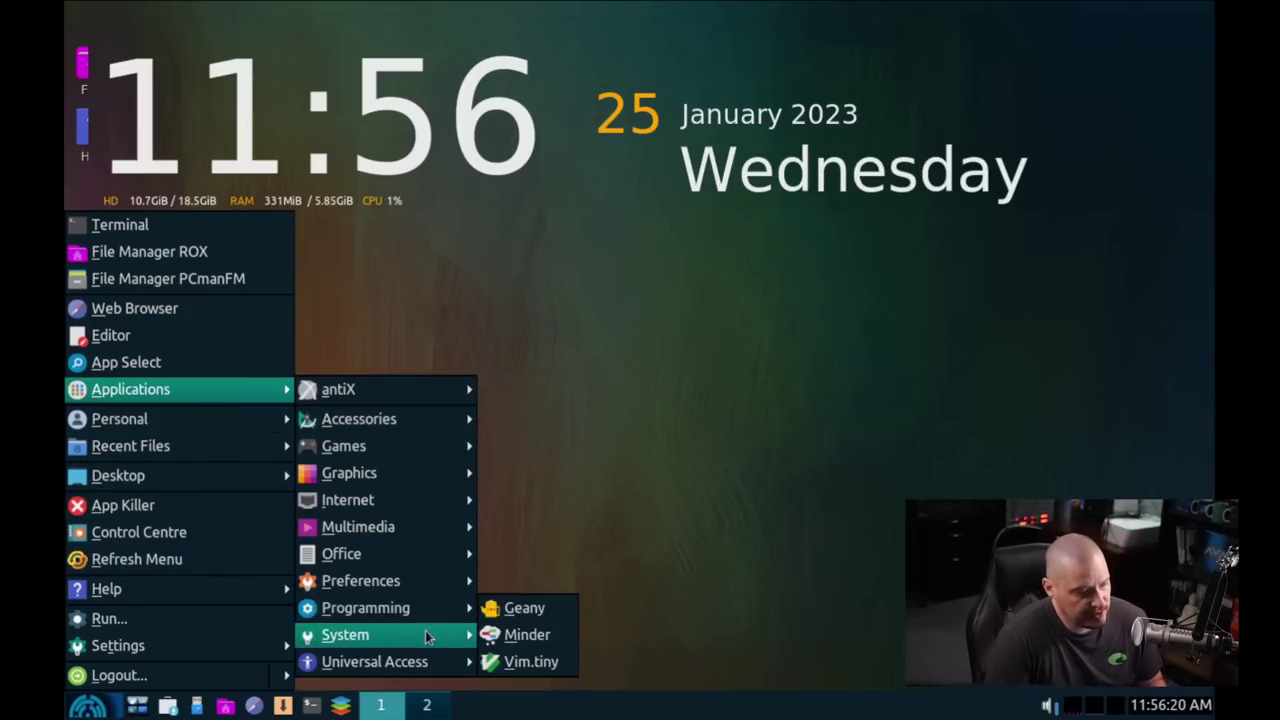
mouse_move(426, 566)
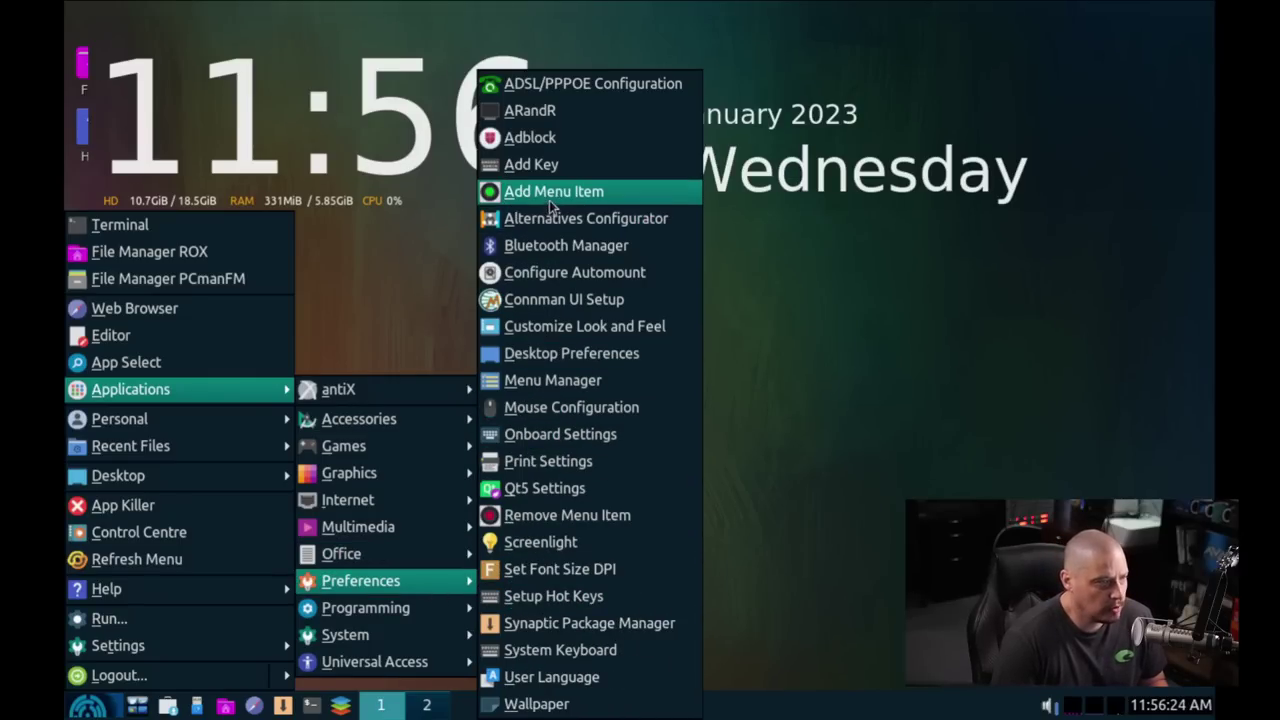
left_click(550, 116)
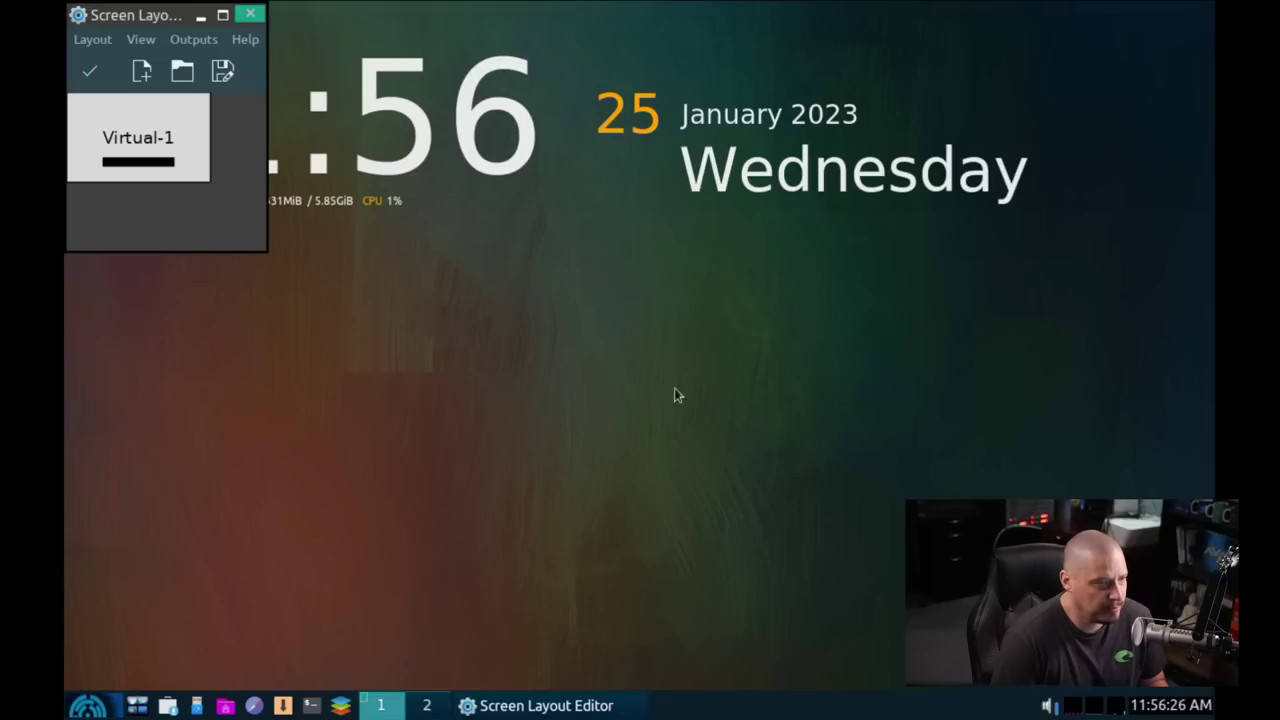
left_click_drag(134, 15, 367, 185)
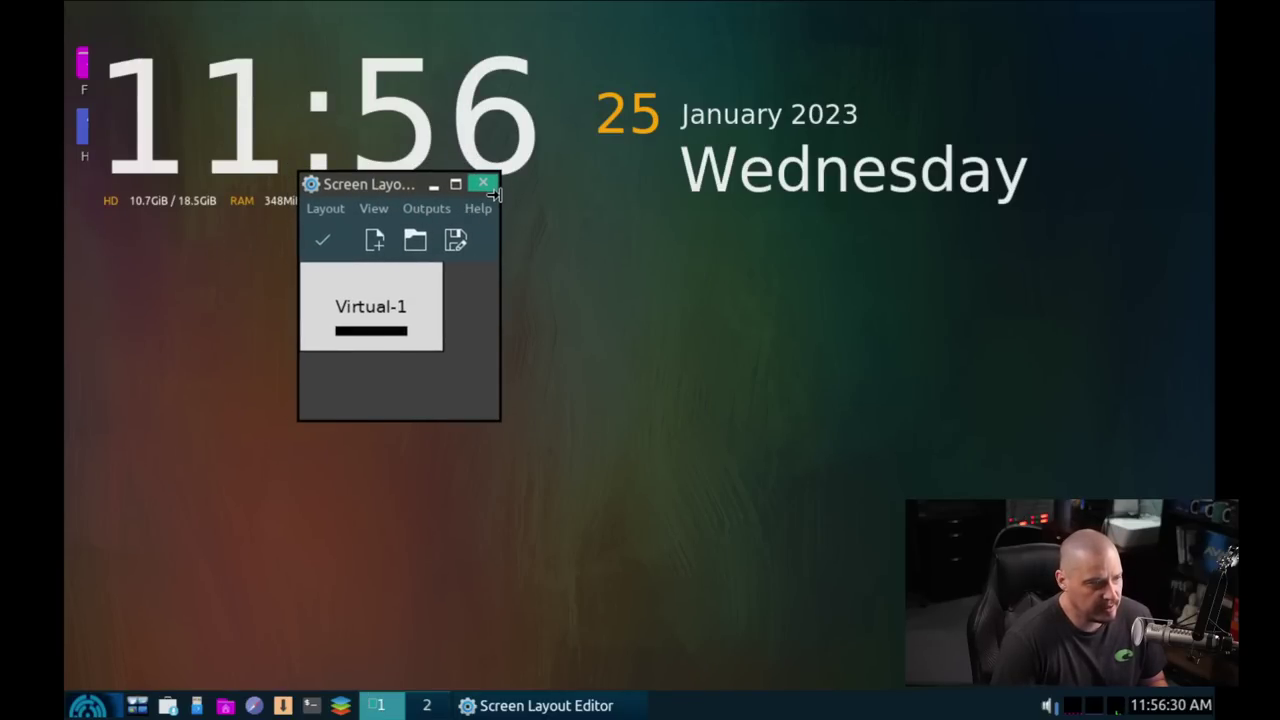
left_click_drag(502, 200, 728, 200)
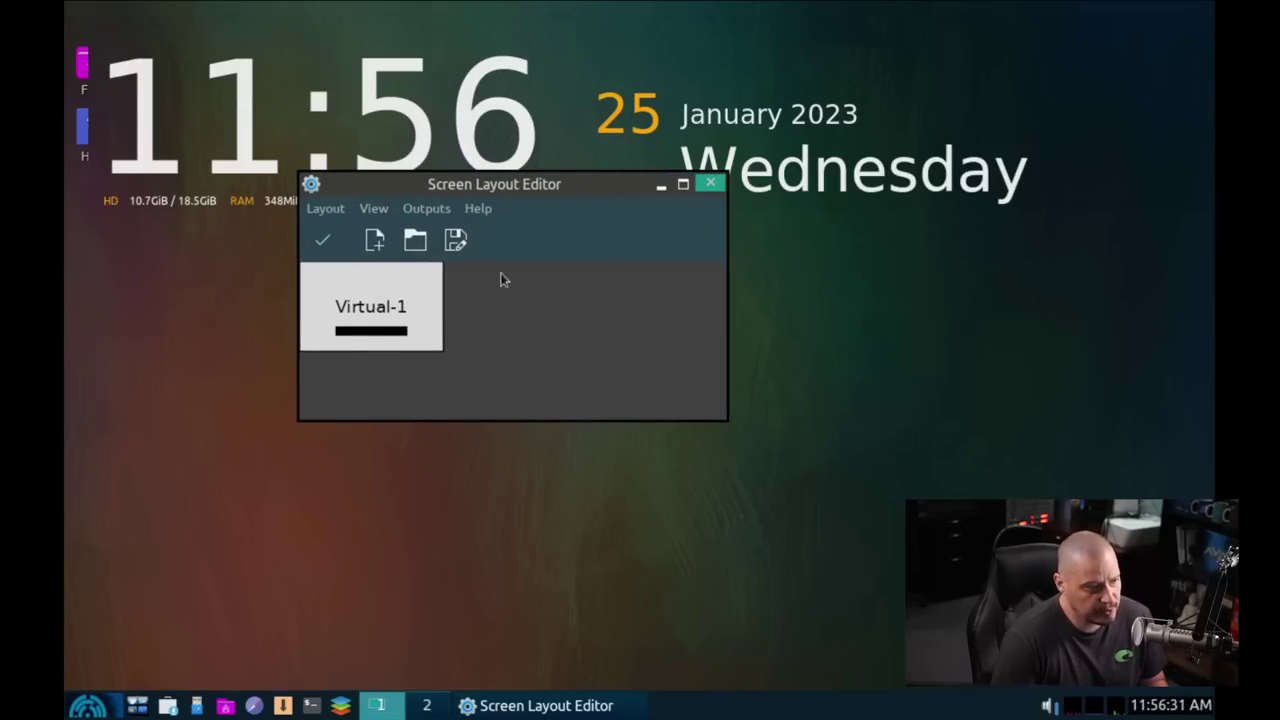
Step: Set the Virtual-1 display resolution to 1920x1080 and apply it
right_click(381, 320)
mouse_move(500, 377)
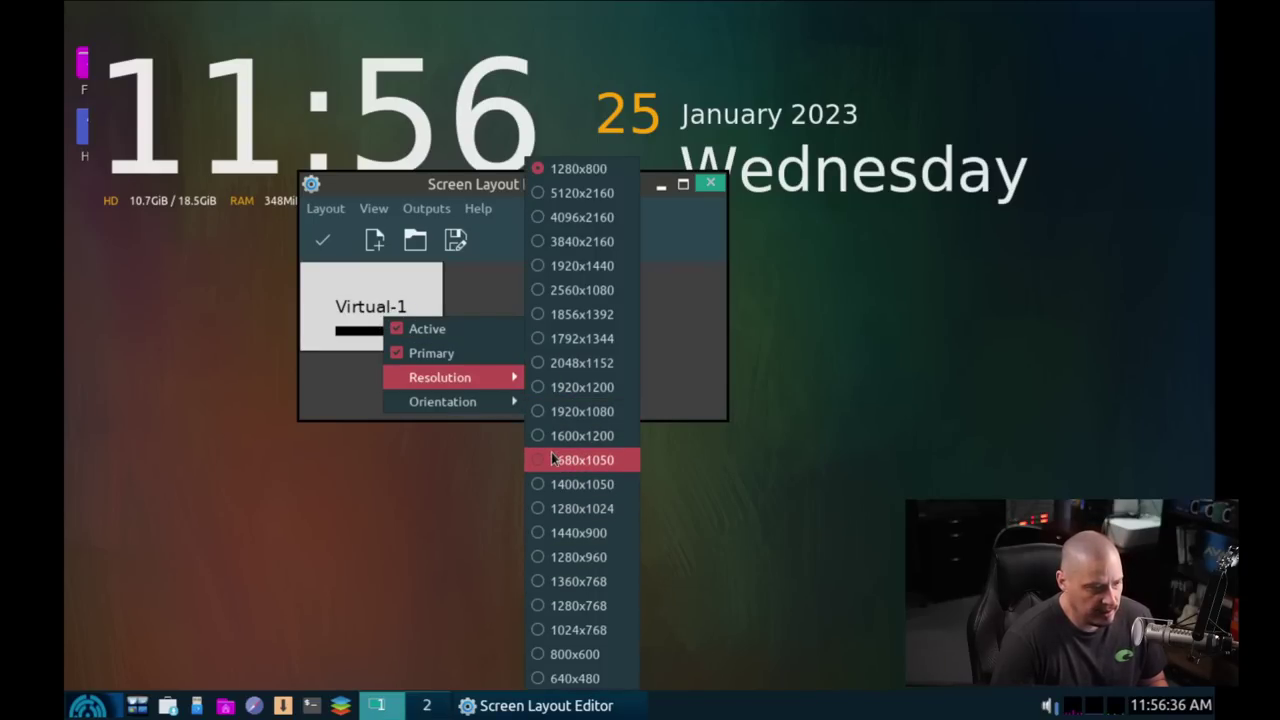
left_click(541, 413)
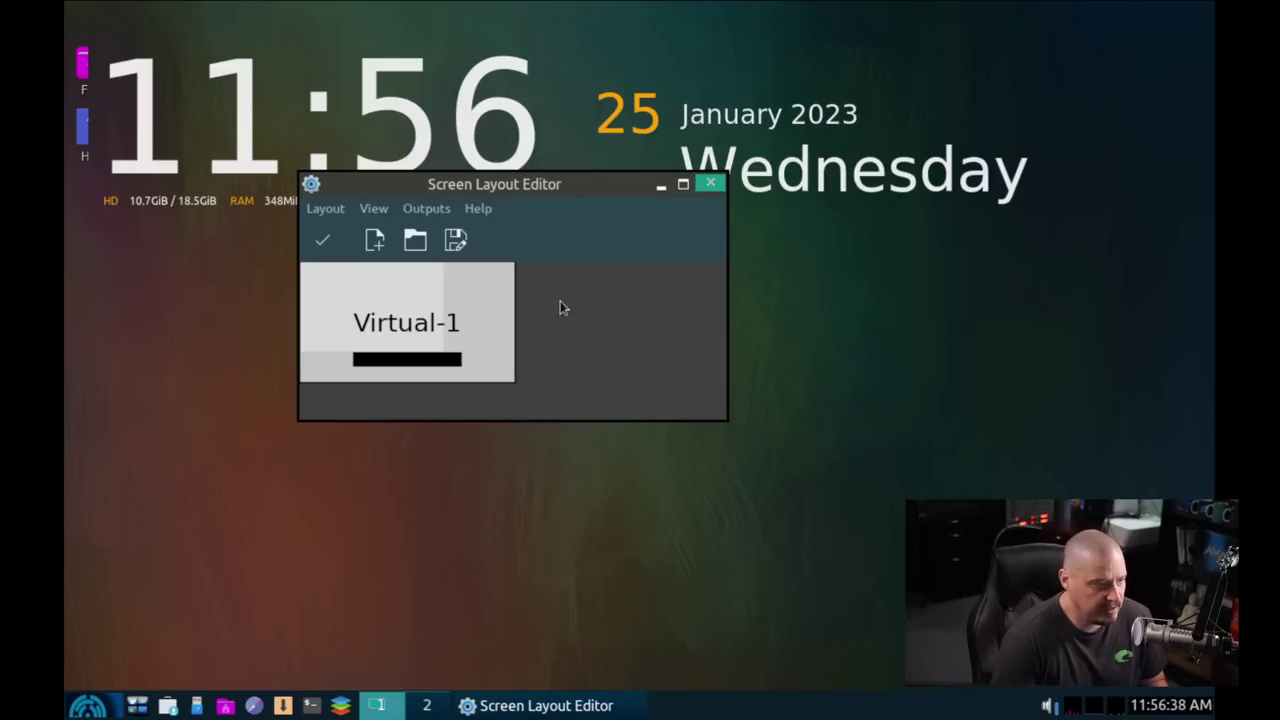
left_click(324, 242)
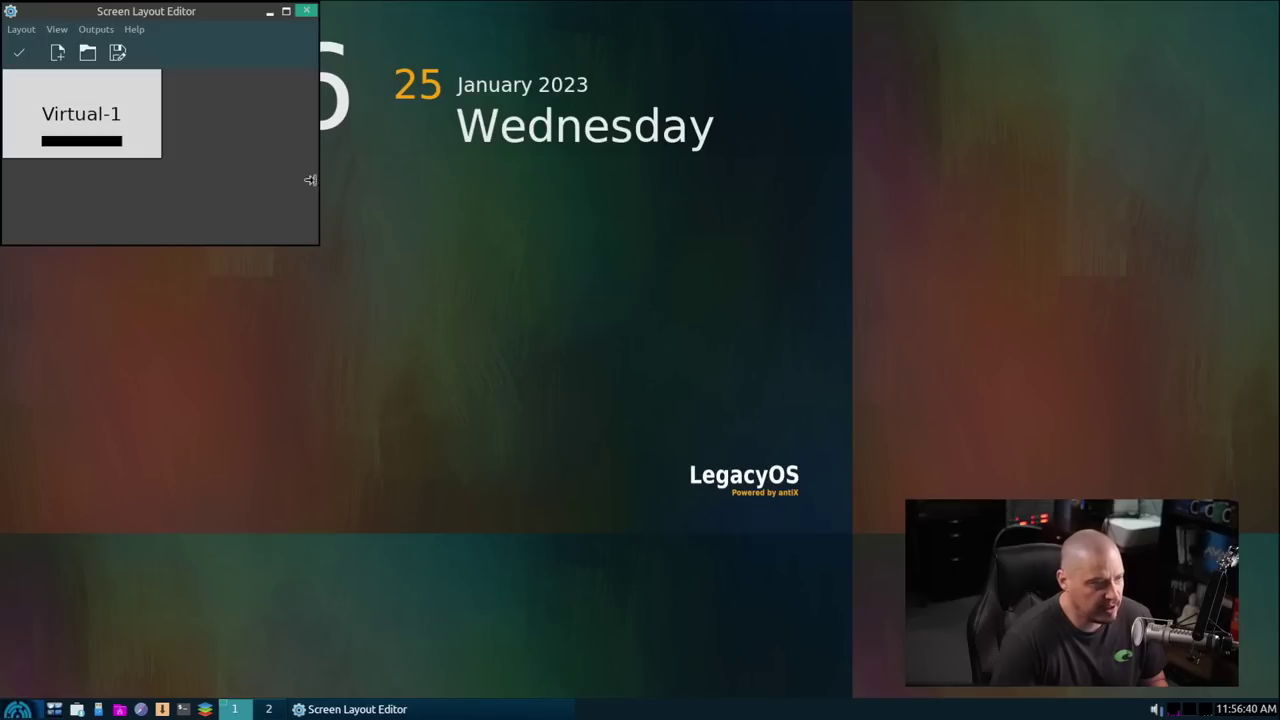
Step: Close ARandR and open the Control Centre, centred on screen
left_click(306, 12)
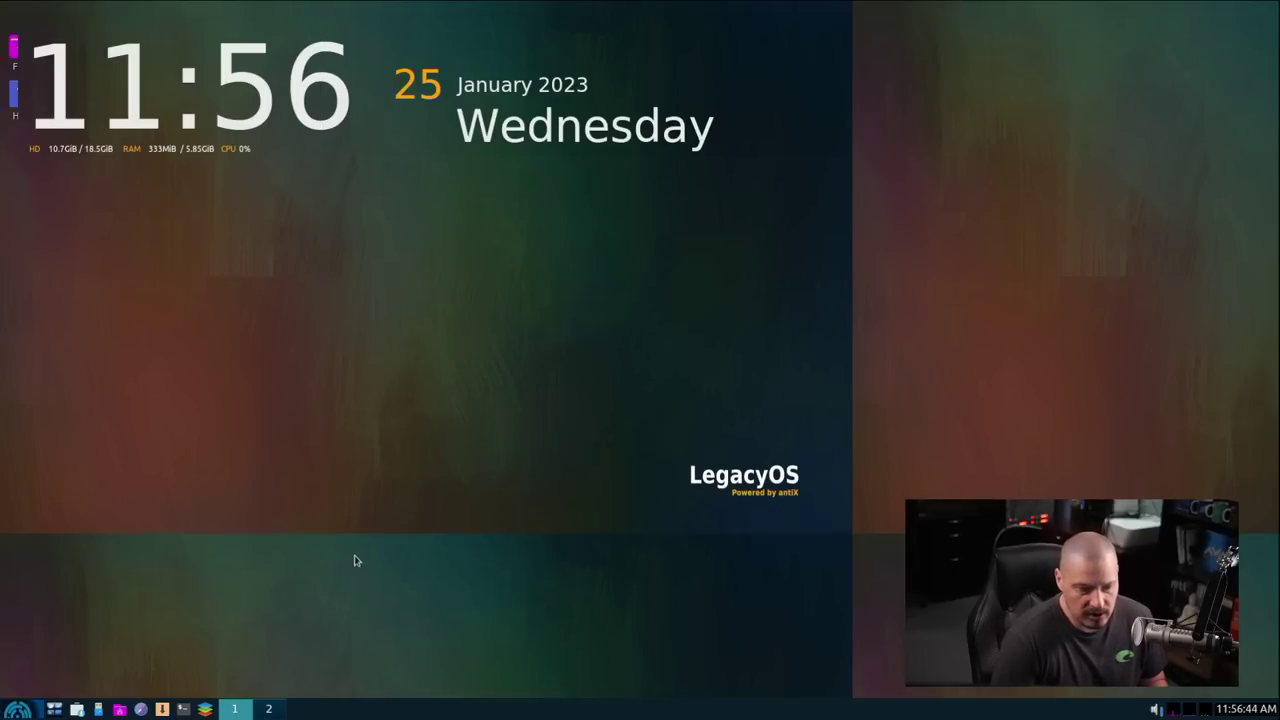
left_click(20, 712)
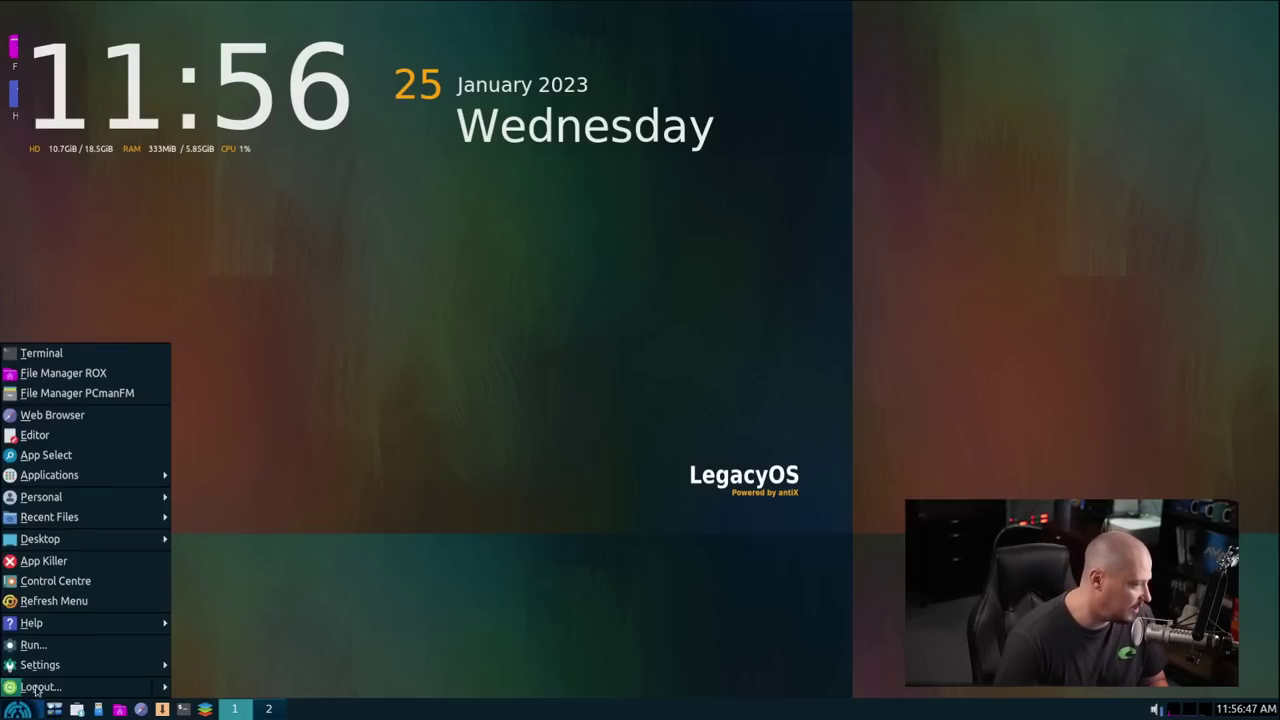
left_click(84, 585)
left_click_drag(170, 18, 558, 268)
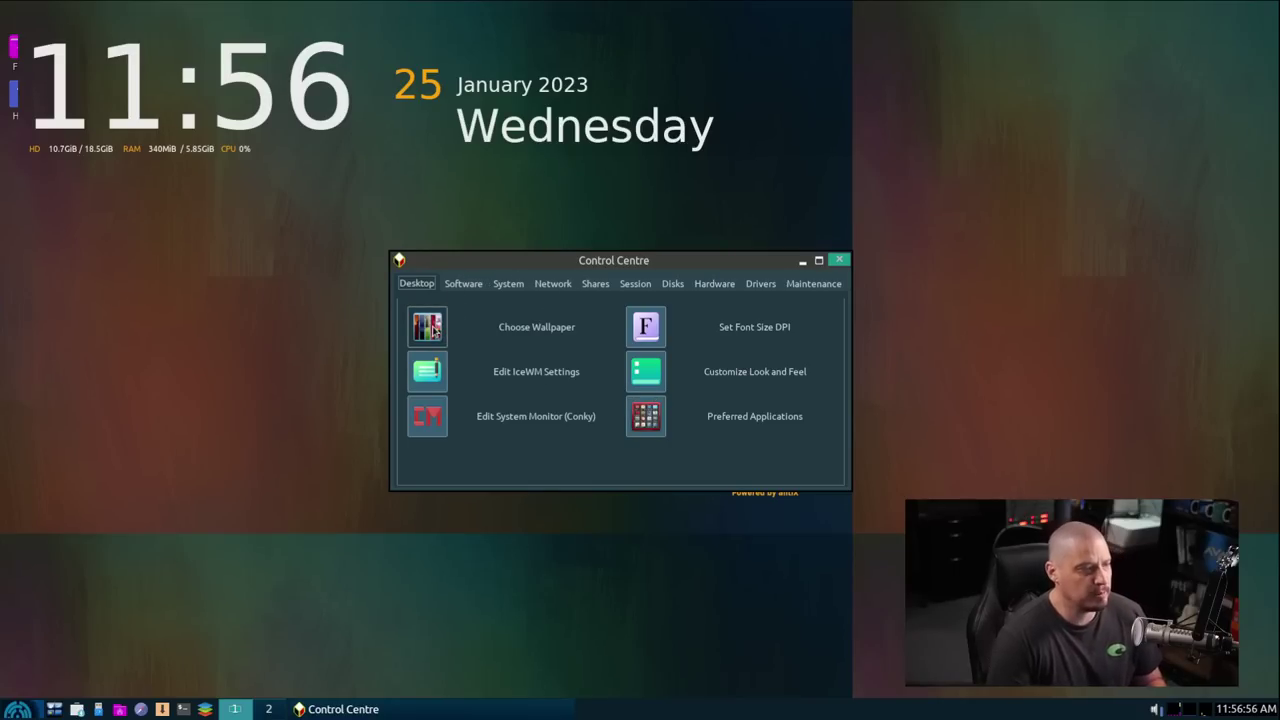
Step: Apply a darker wallpaper via Choose Wallpaper, then close the wallpaper dialog and Control Centre
left_click(428, 327)
left_click(762, 481)
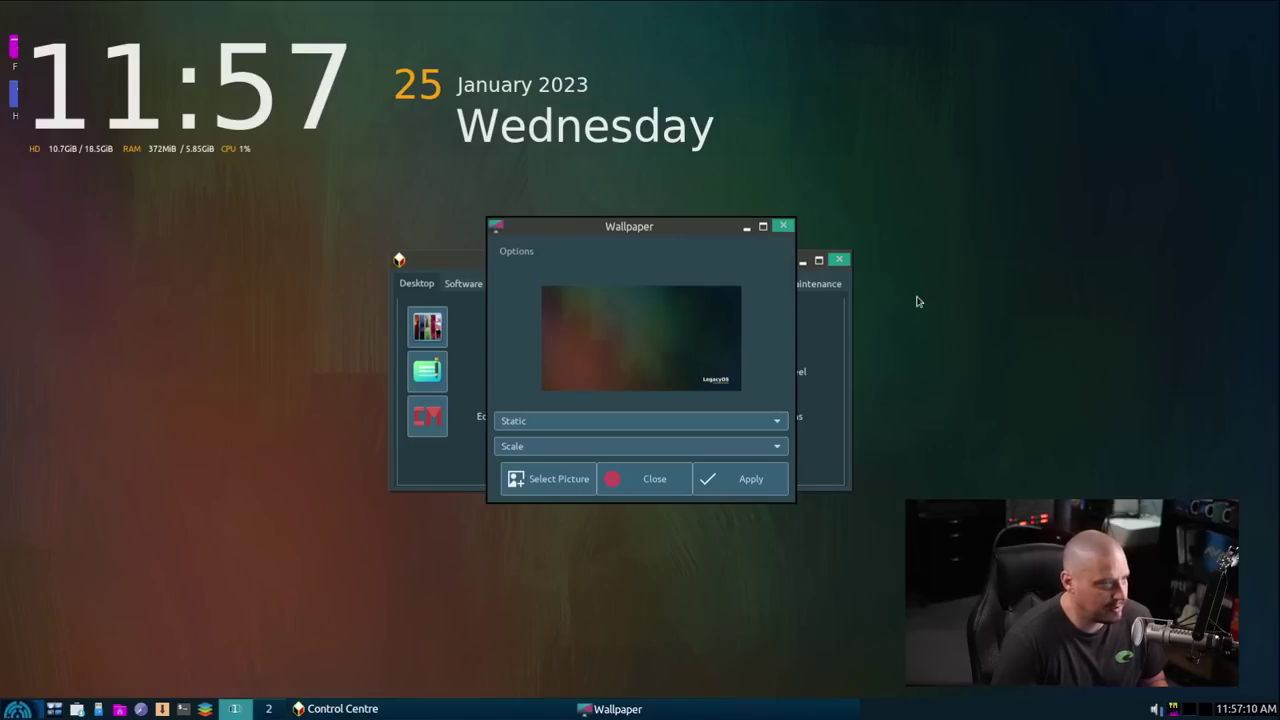
left_click(785, 227)
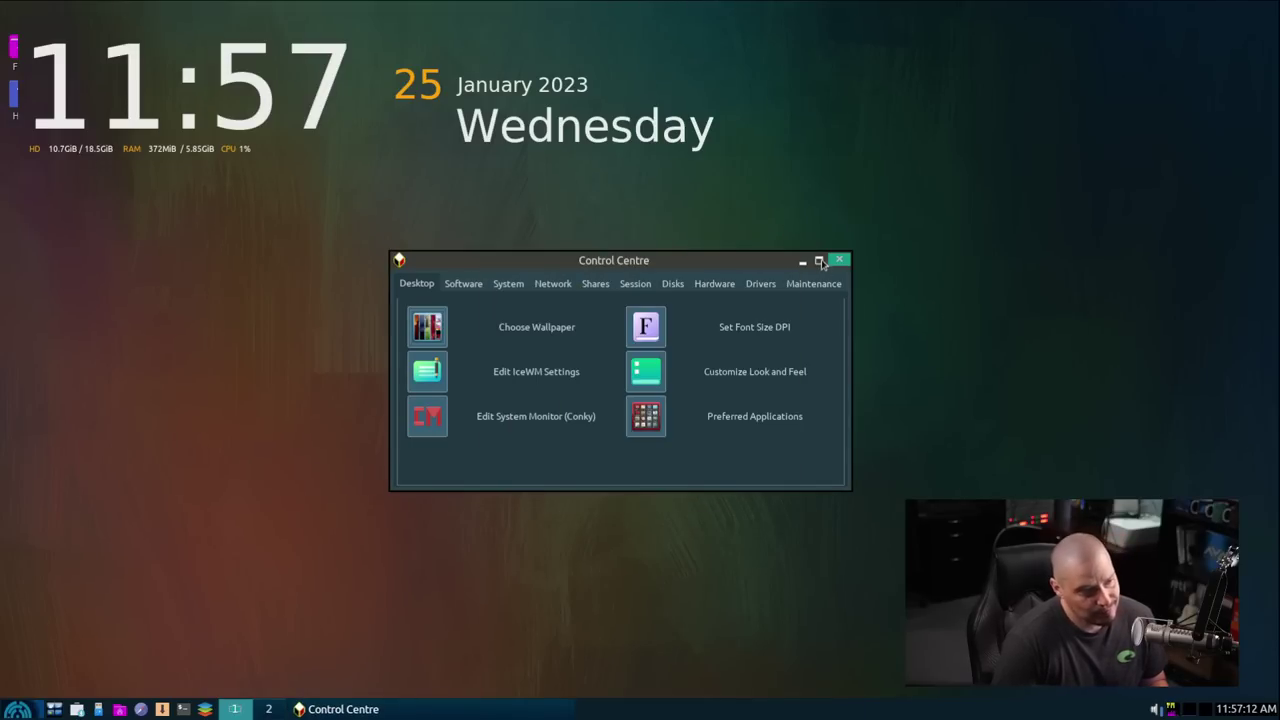
left_click(840, 261)
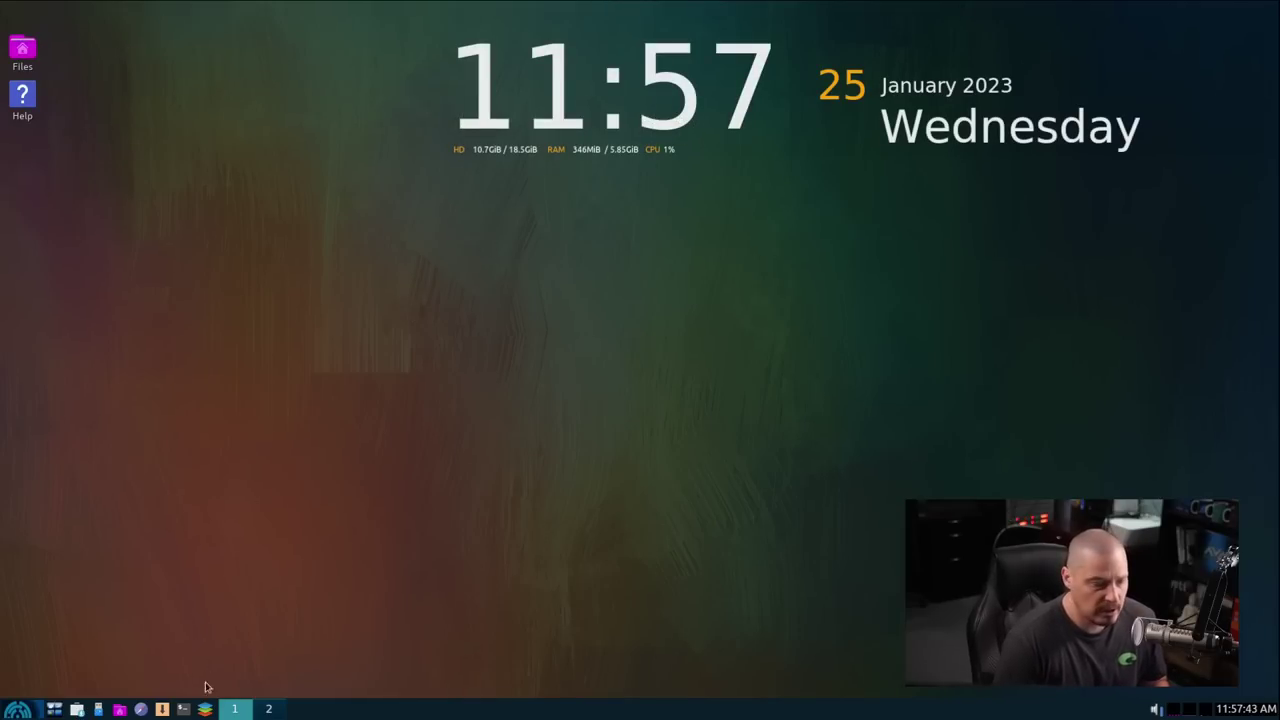
left_click(183, 709)
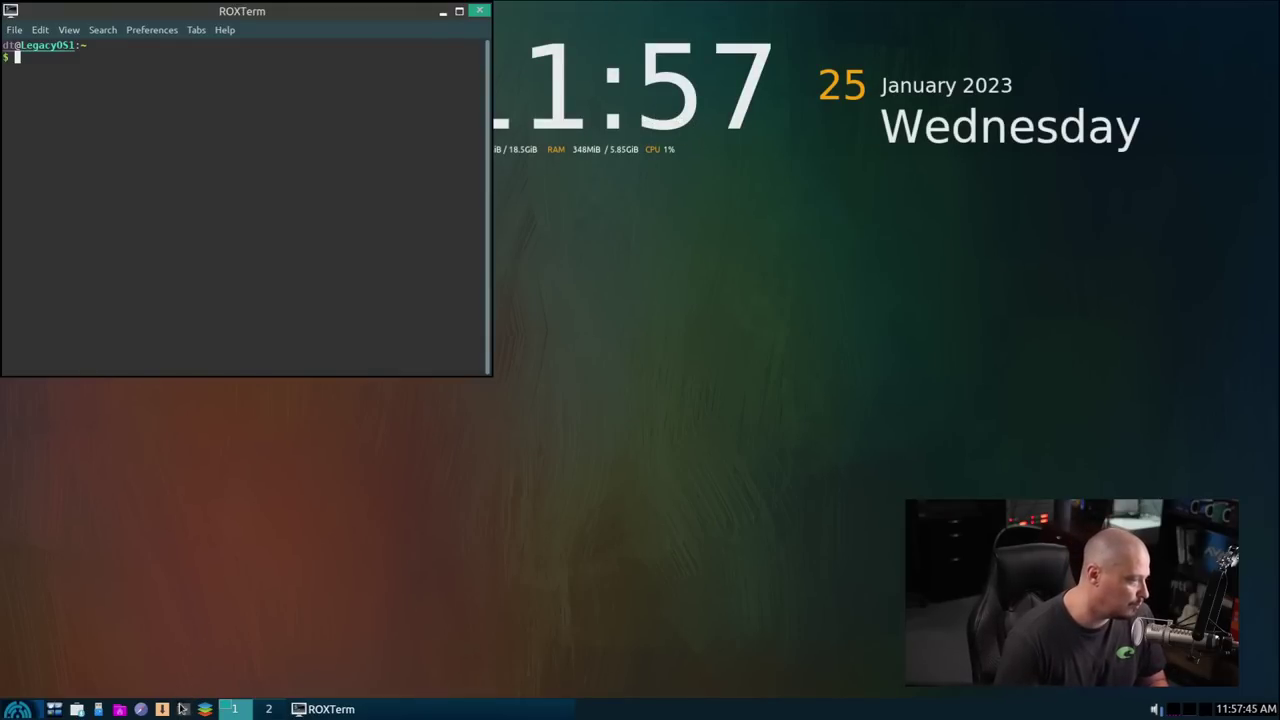
left_click_drag(121, 11, 601, 190)
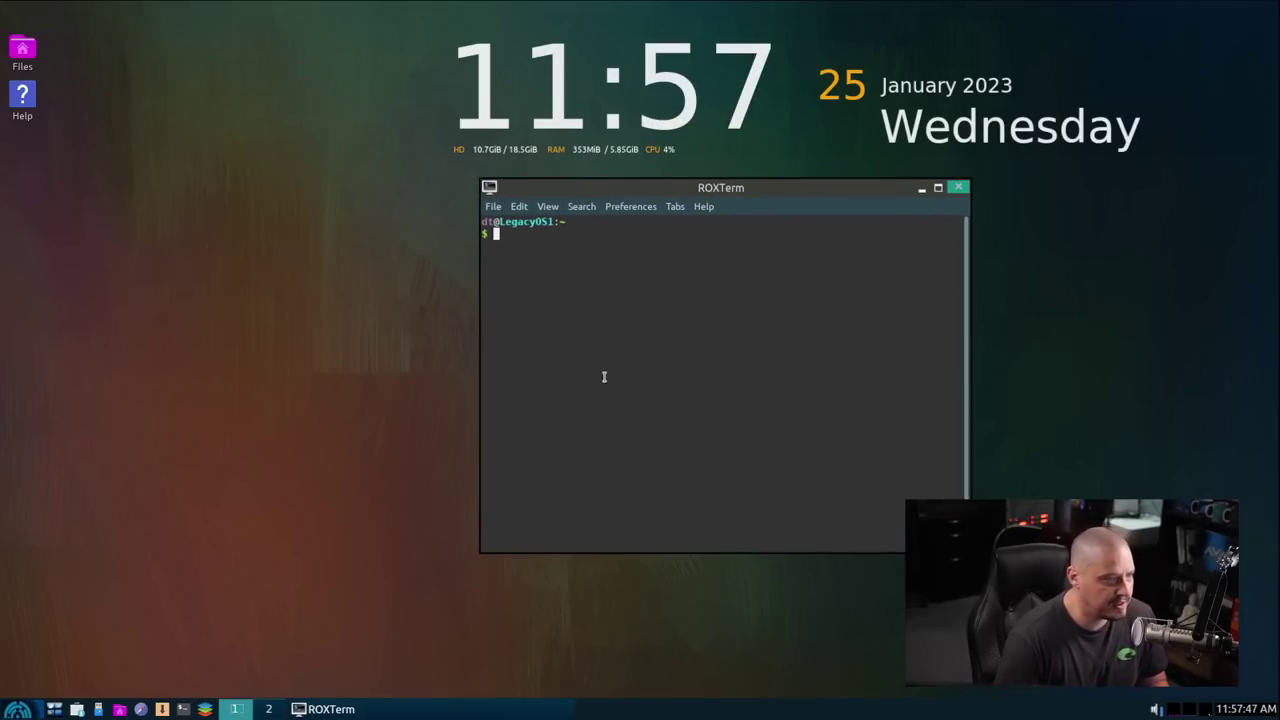
type("killall conky")
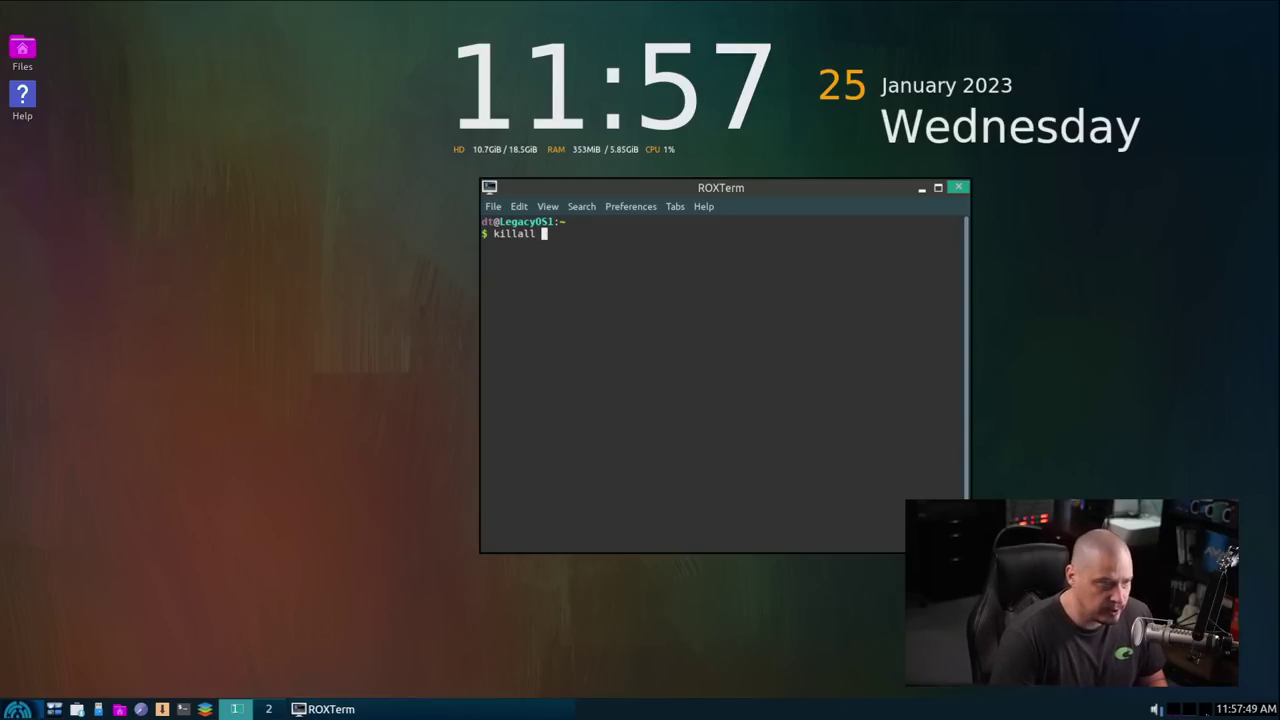
key("BackSpace")
key("BackSpace")
key("BackSpace")
key("BackSpace")
key("BackSpace")
key("BackSpace")
key("BackSpace")
key("BackSpace")
key("BackSpace")
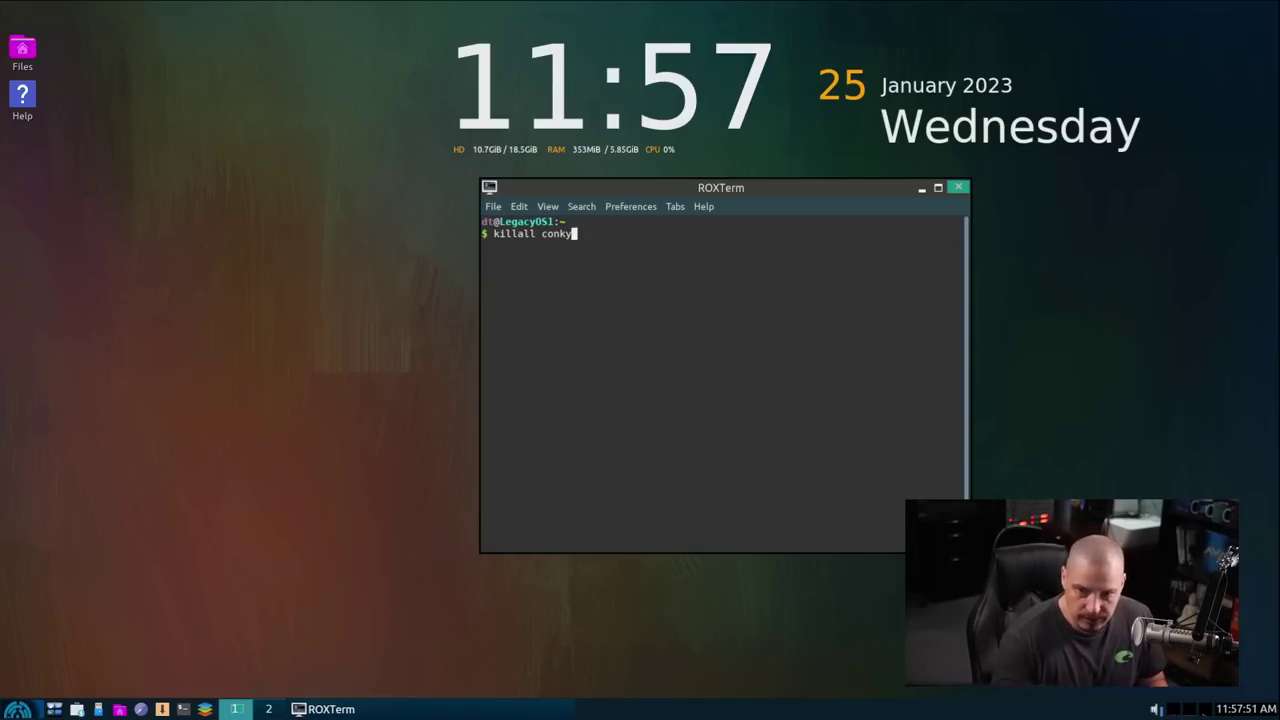
key("BackSpace")
key("BackSpace")
key("BackSpace")
key("BackSpace")
type("conk")
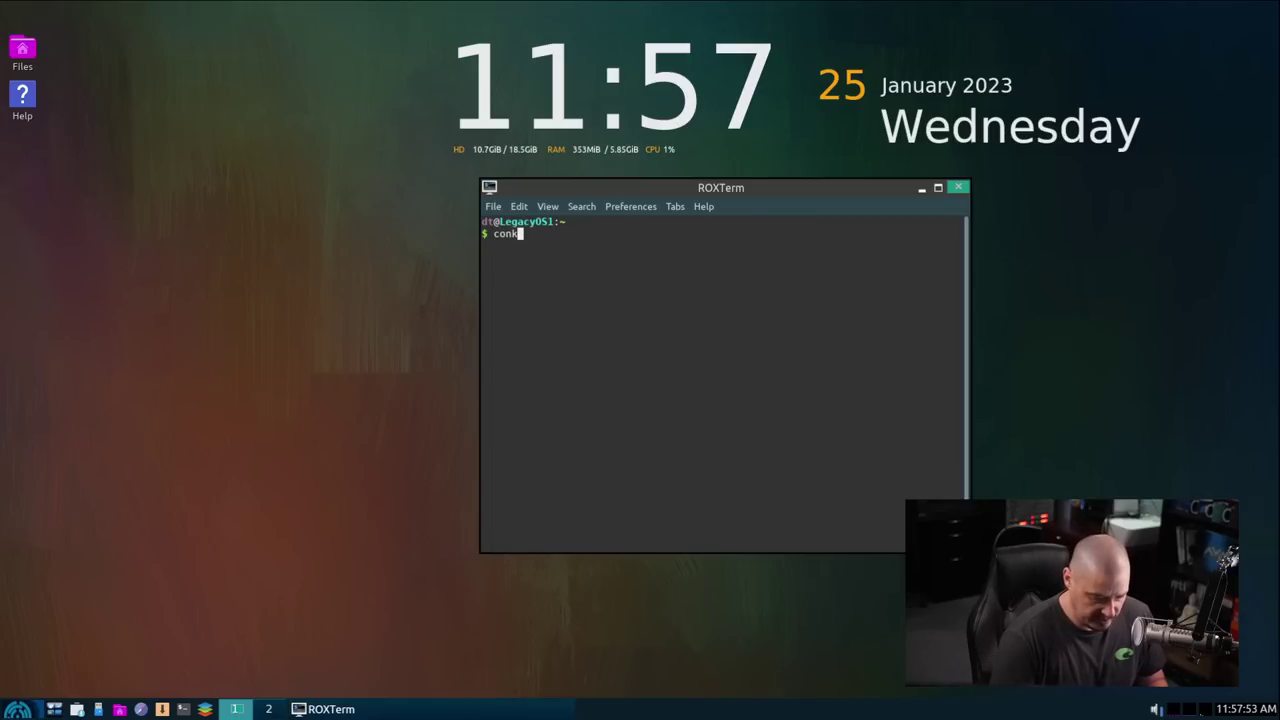
type("y &")
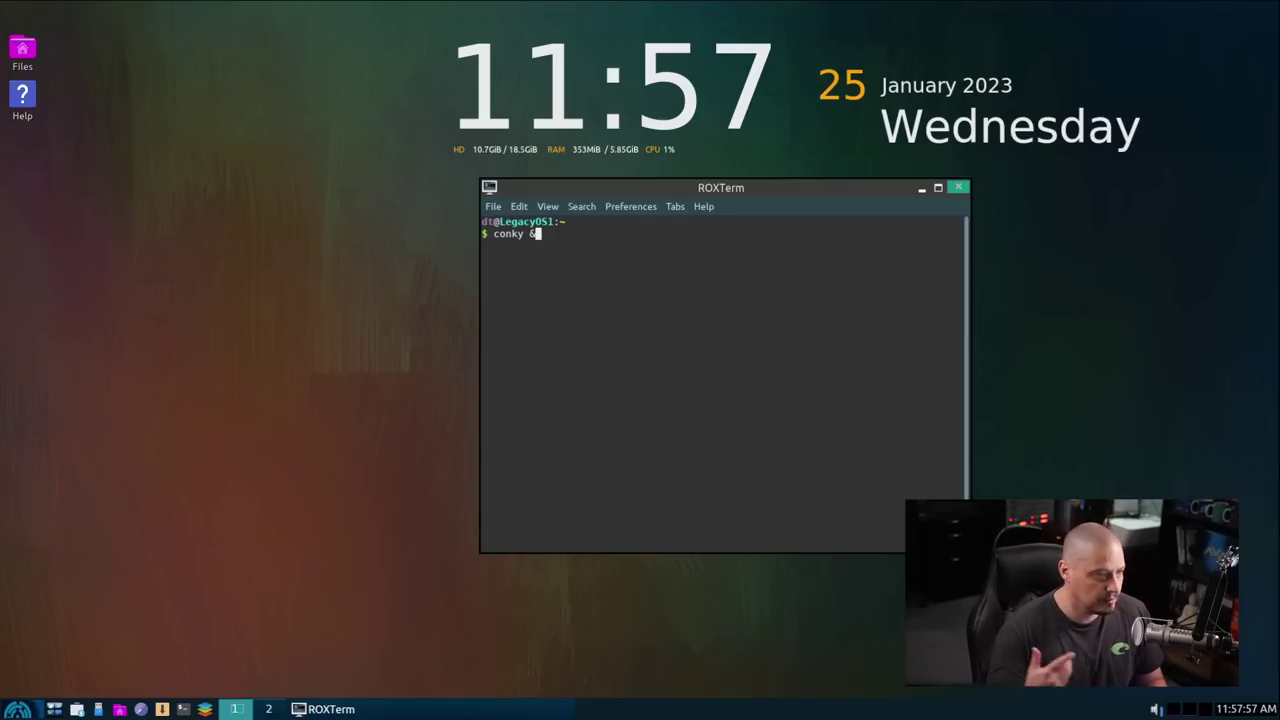
left_click(959, 188)
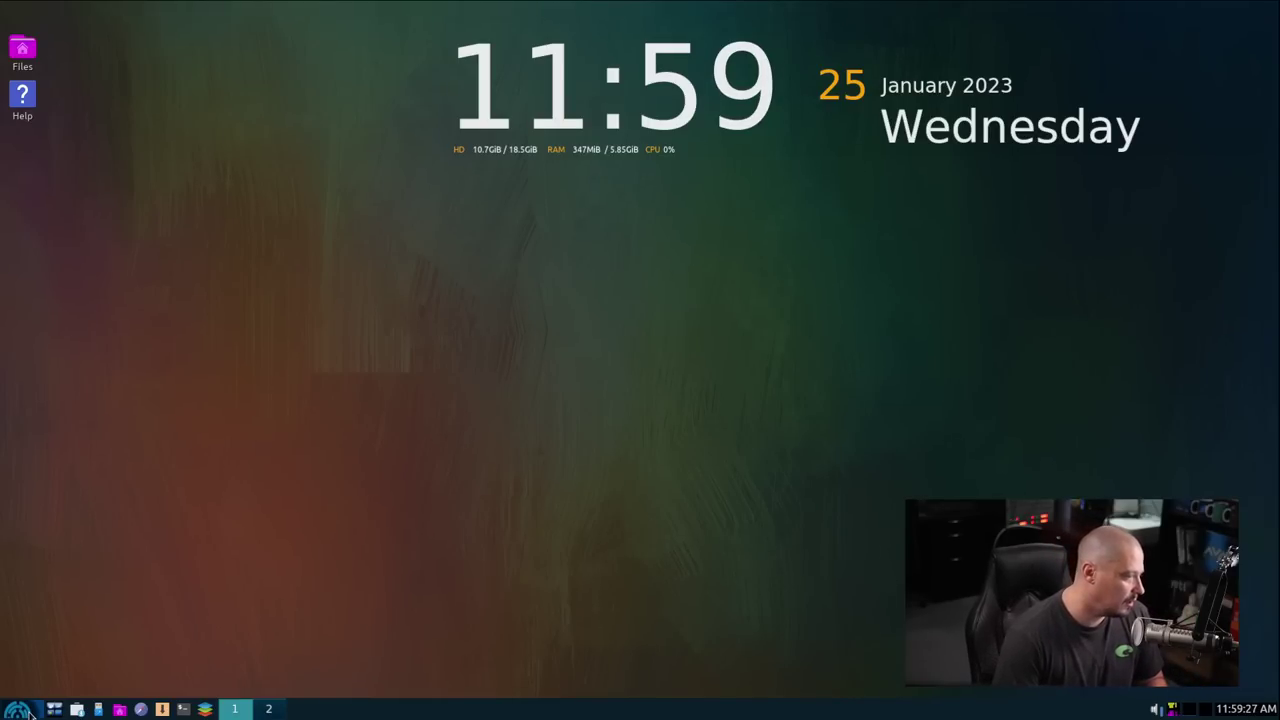
left_click(28, 712)
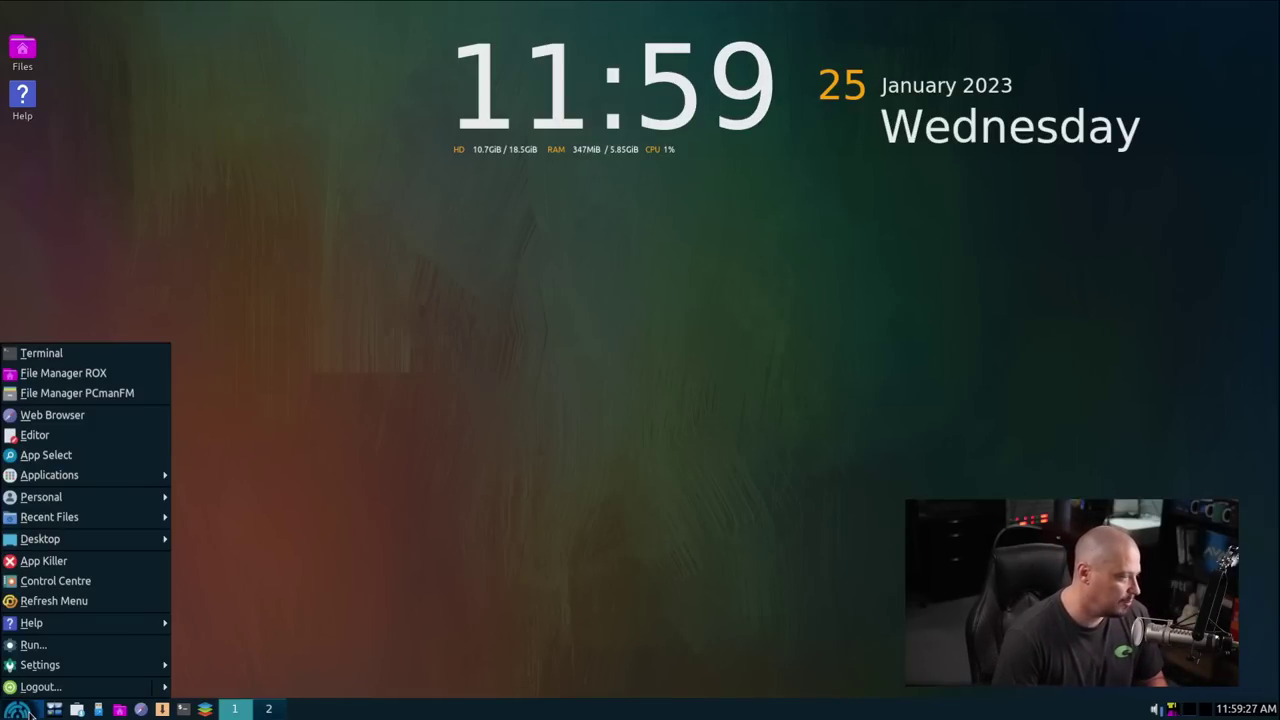
mouse_move(95, 628)
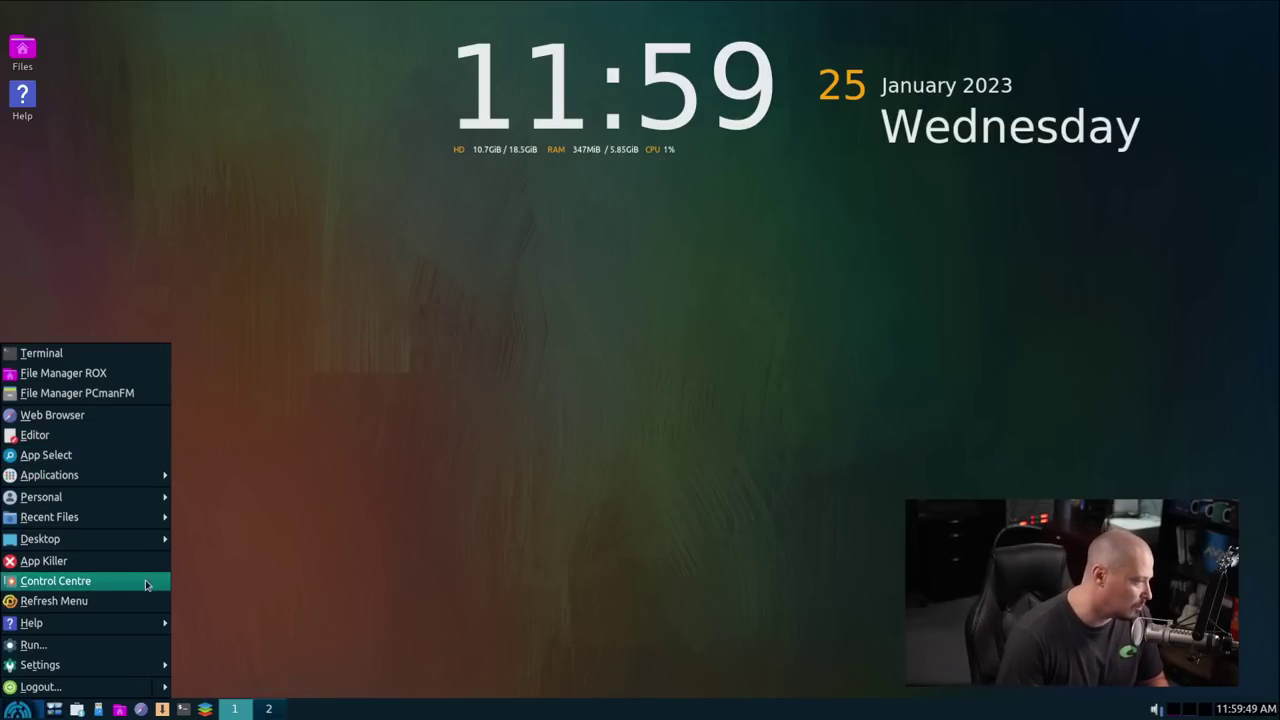
mouse_move(150, 665)
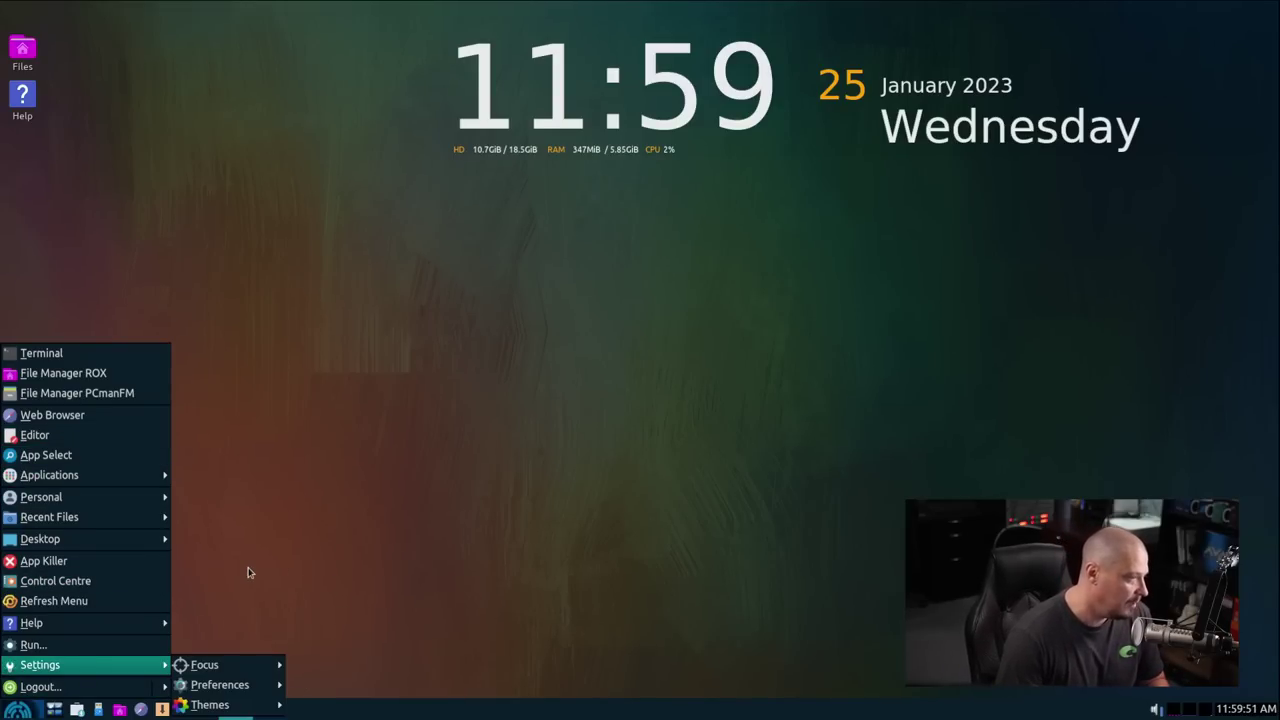
left_click(305, 541)
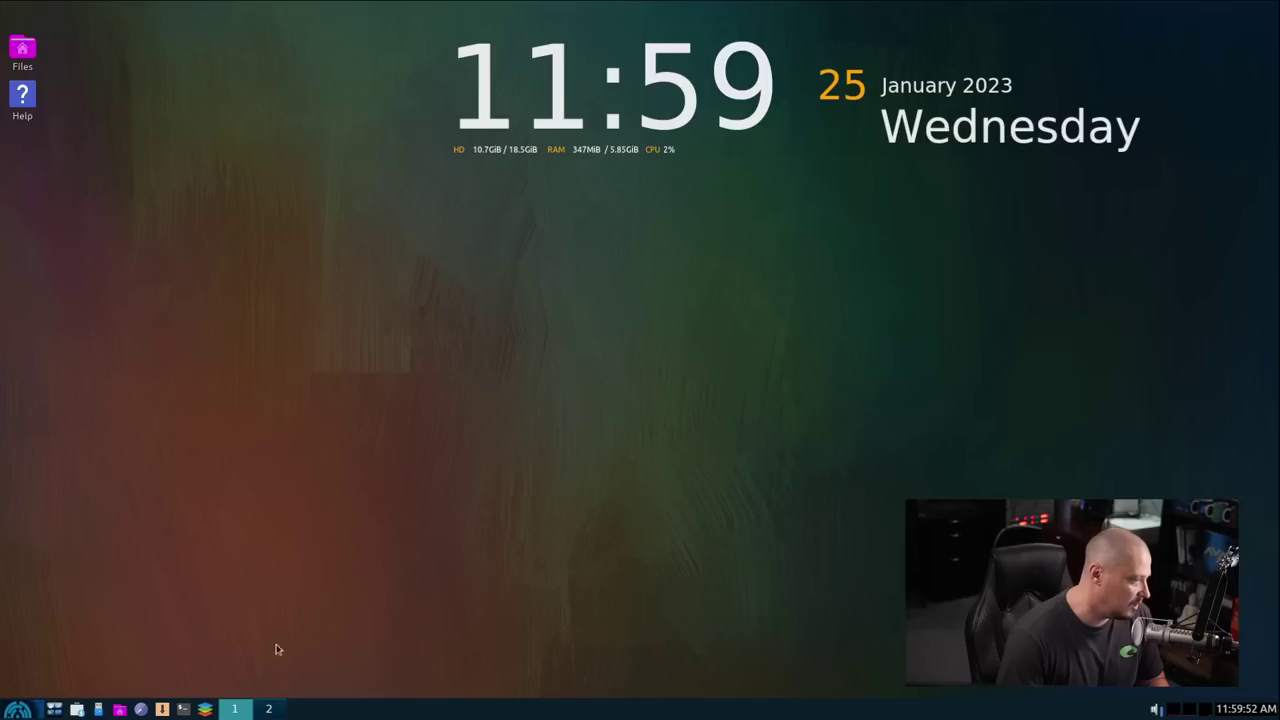
Step: Launch Package Installer from the taskbar and authenticate with the administrator password
left_click(77, 709)
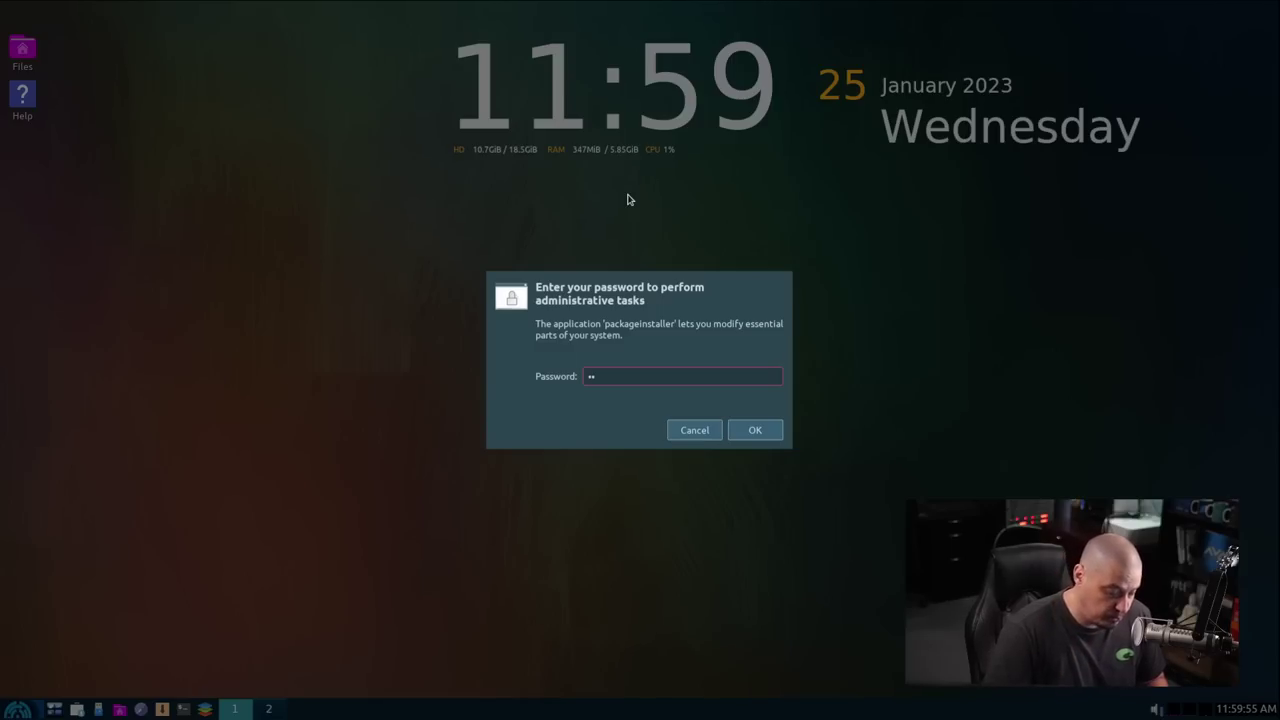
key("Return")
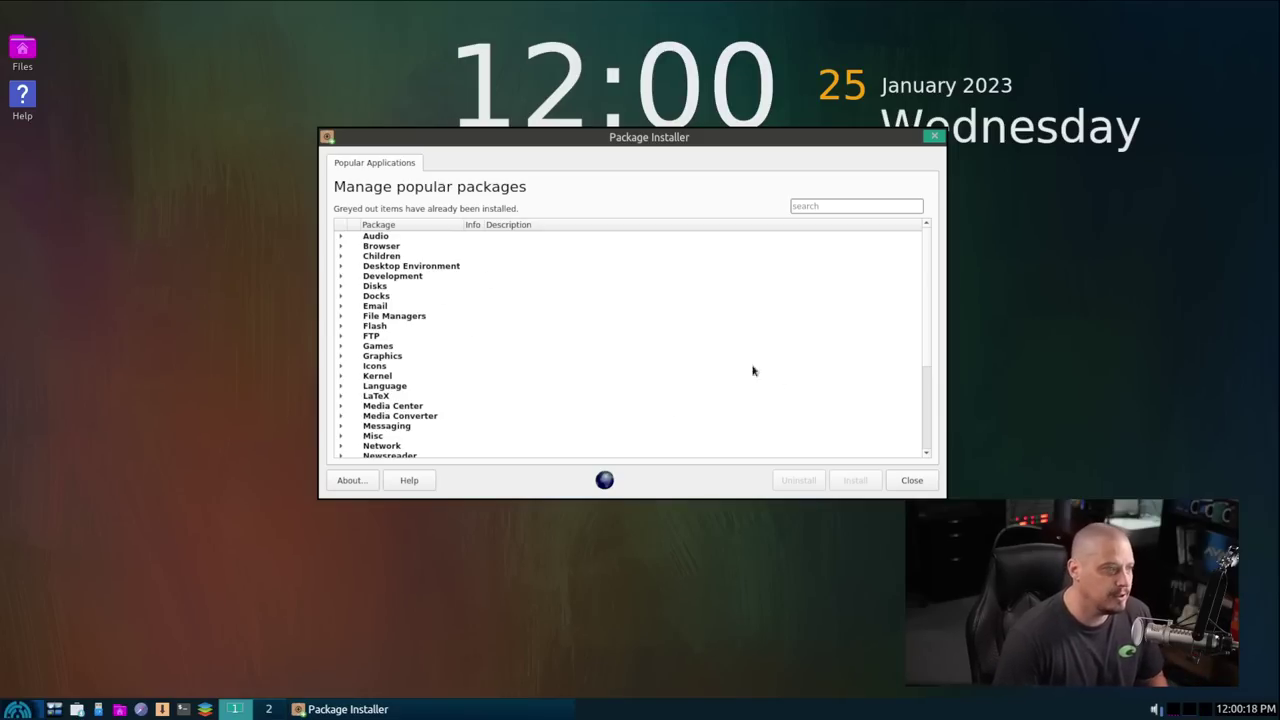
Step: Expand the Audio category, tick DeaDBeeF, and expand the Browser category
left_click(342, 237)
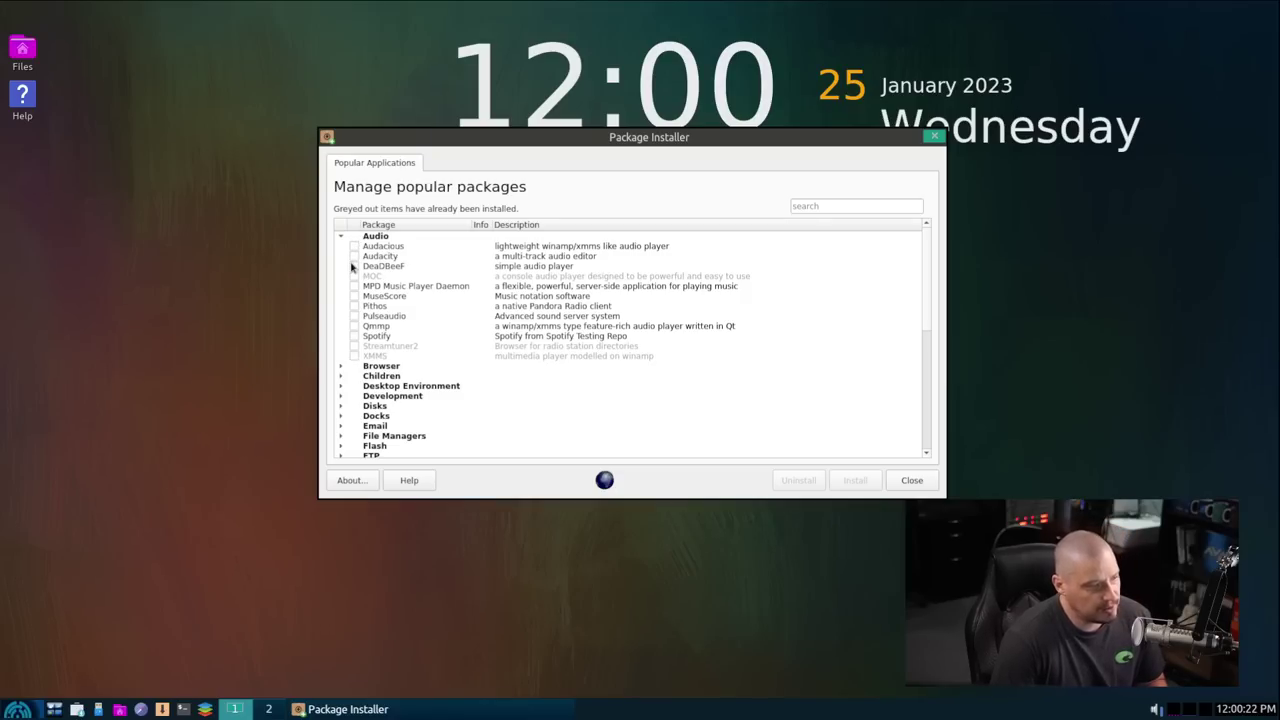
left_click(353, 266)
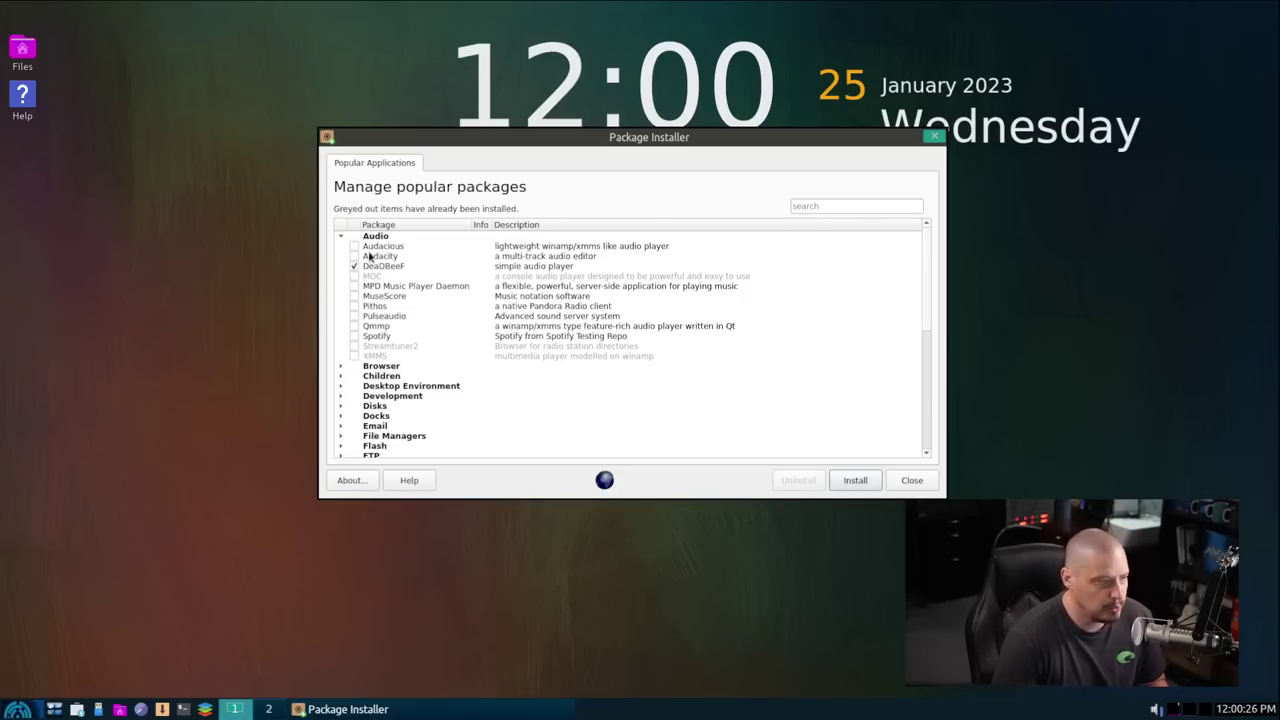
scroll(540, 352, "down", 1)
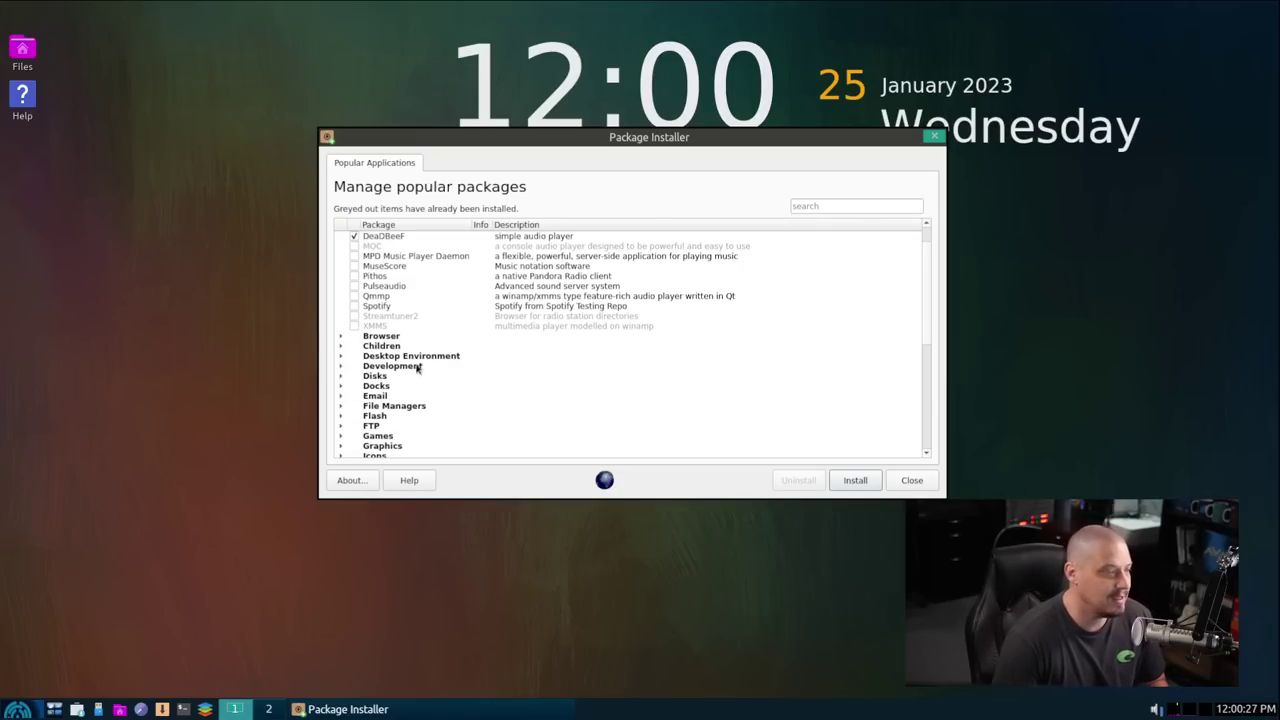
left_click(342, 337)
scroll(475, 369, "down", 2)
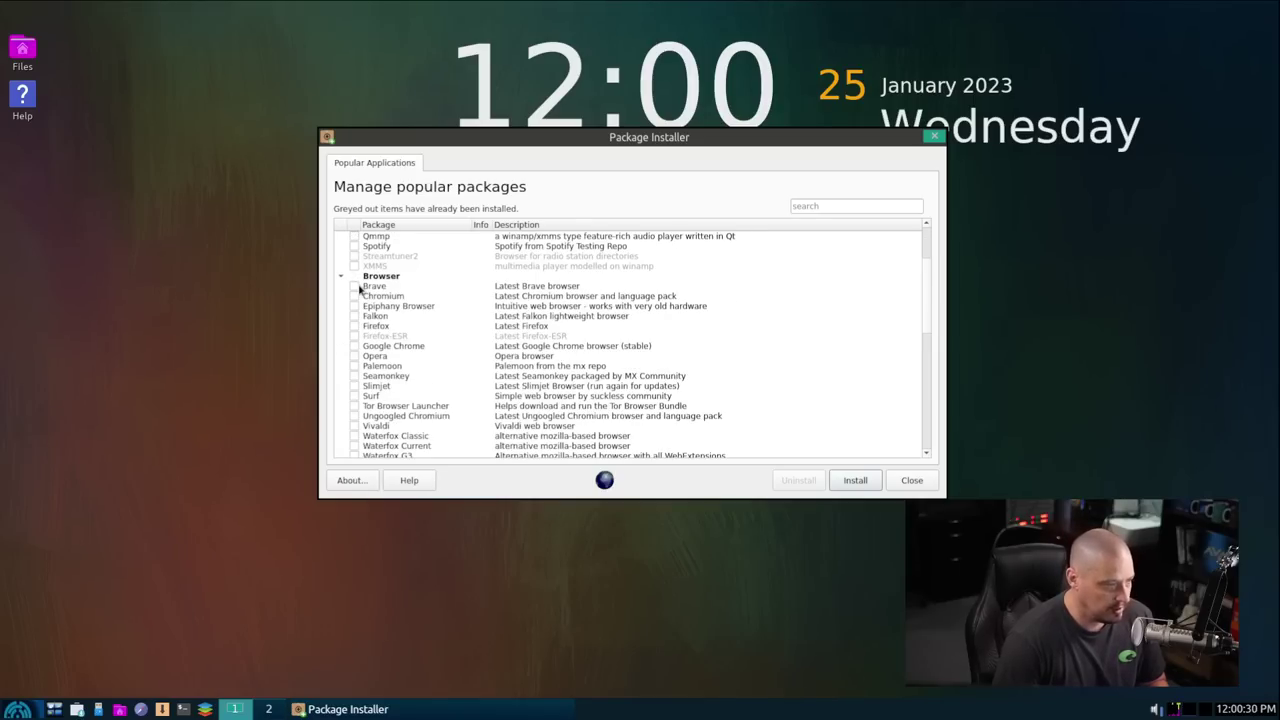
scroll(577, 345, "down", 3)
scroll(577, 345, "down", 8)
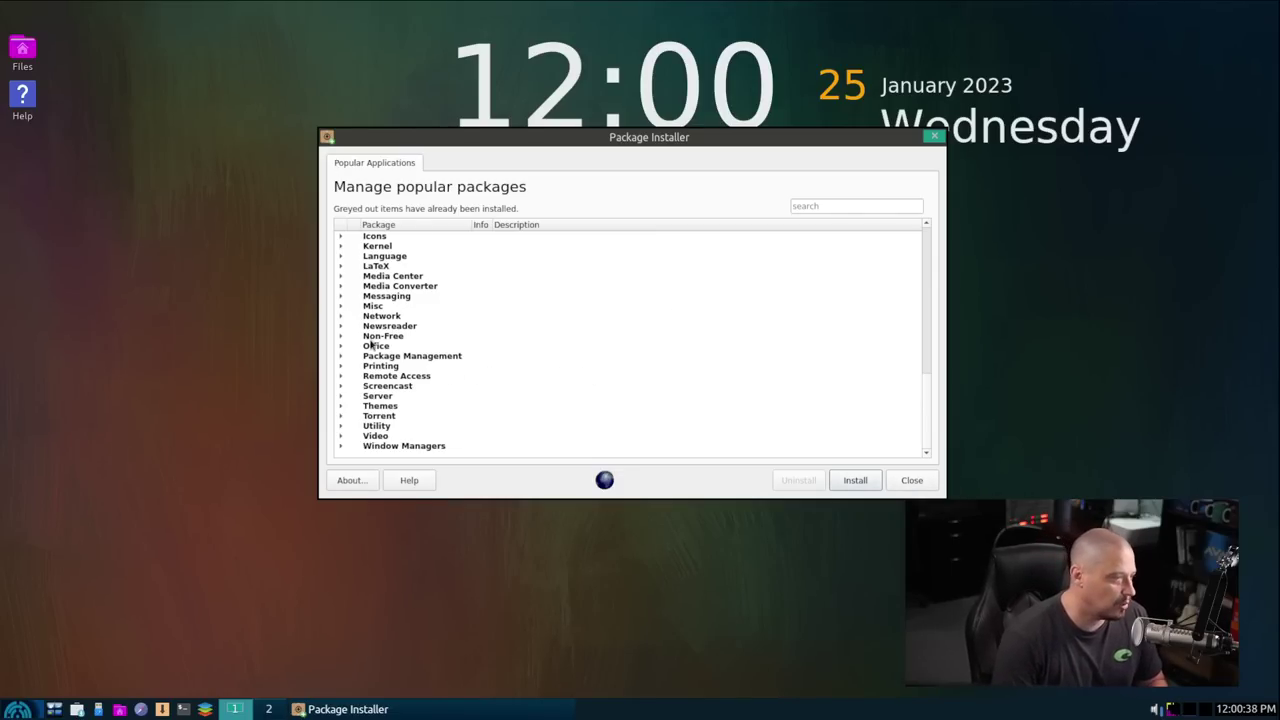
Step: Browse Newsreader and Non-Free, tick then untick Non-Free Video codecs, and close the installer
left_click(341, 328)
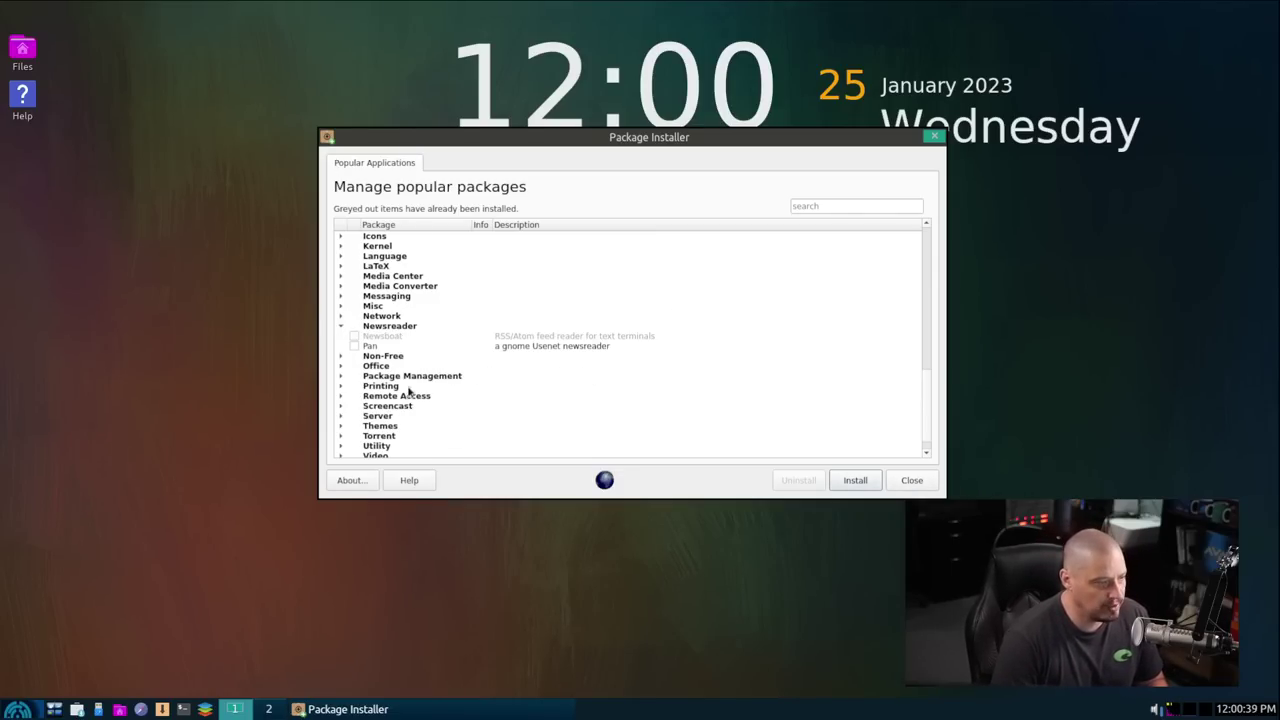
left_click(341, 326)
left_click(341, 336)
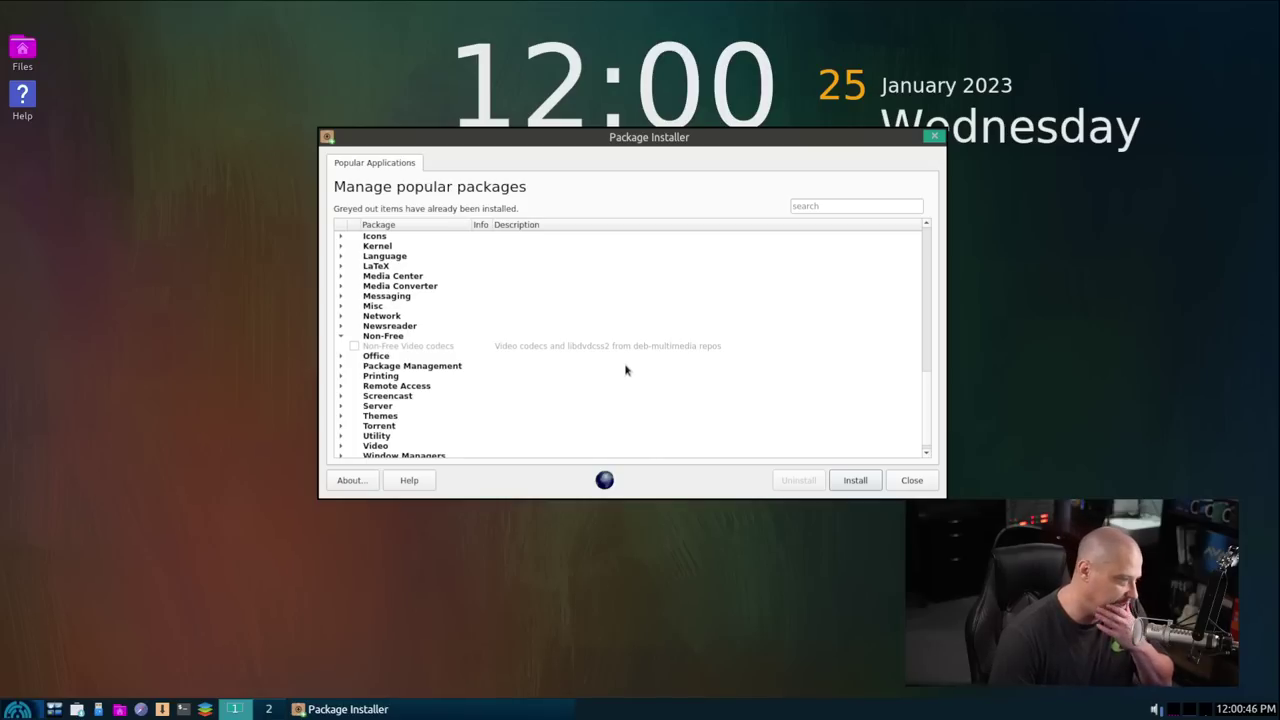
left_click(353, 347)
left_click(353, 346)
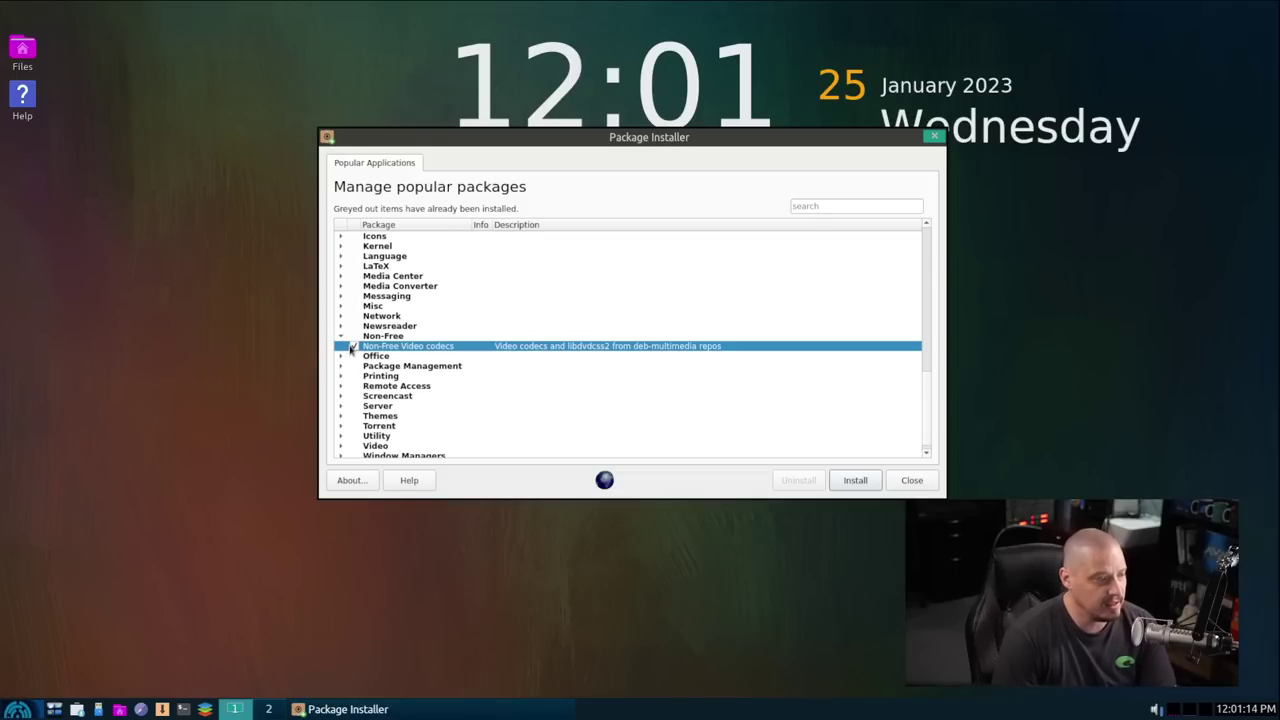
left_click(353, 346)
scroll(525, 449, "down", 1)
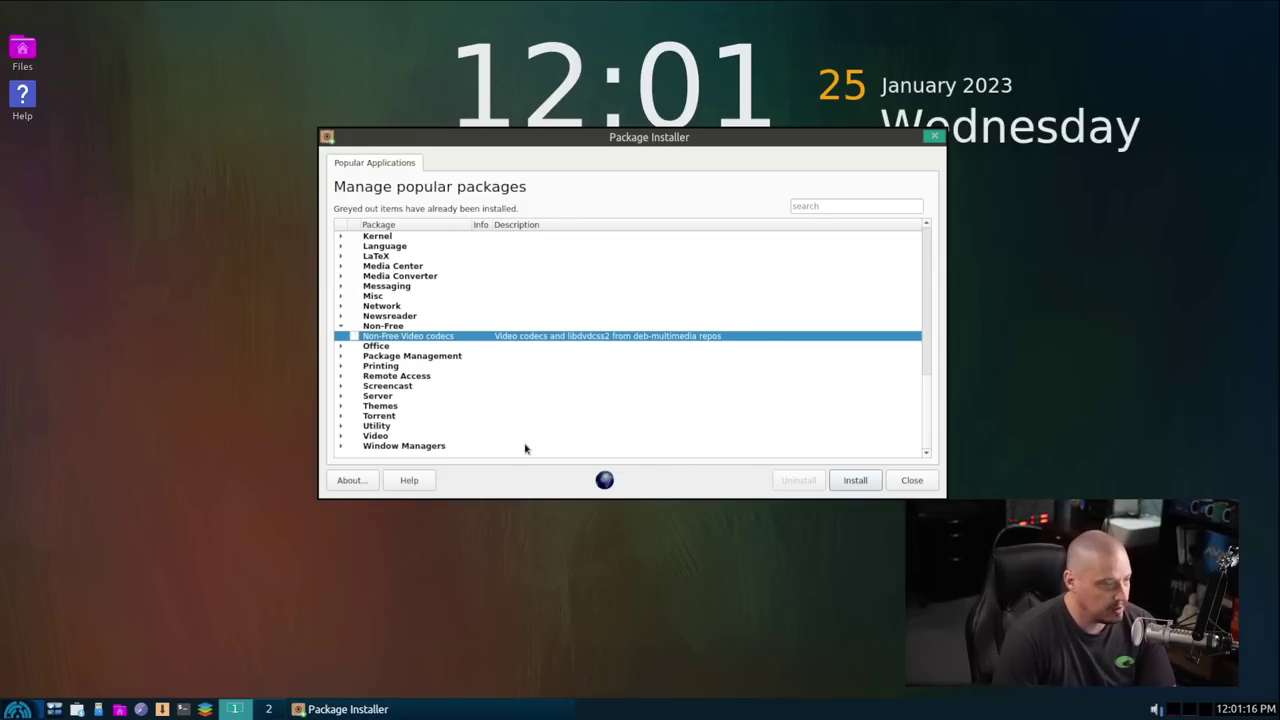
left_click(911, 480)
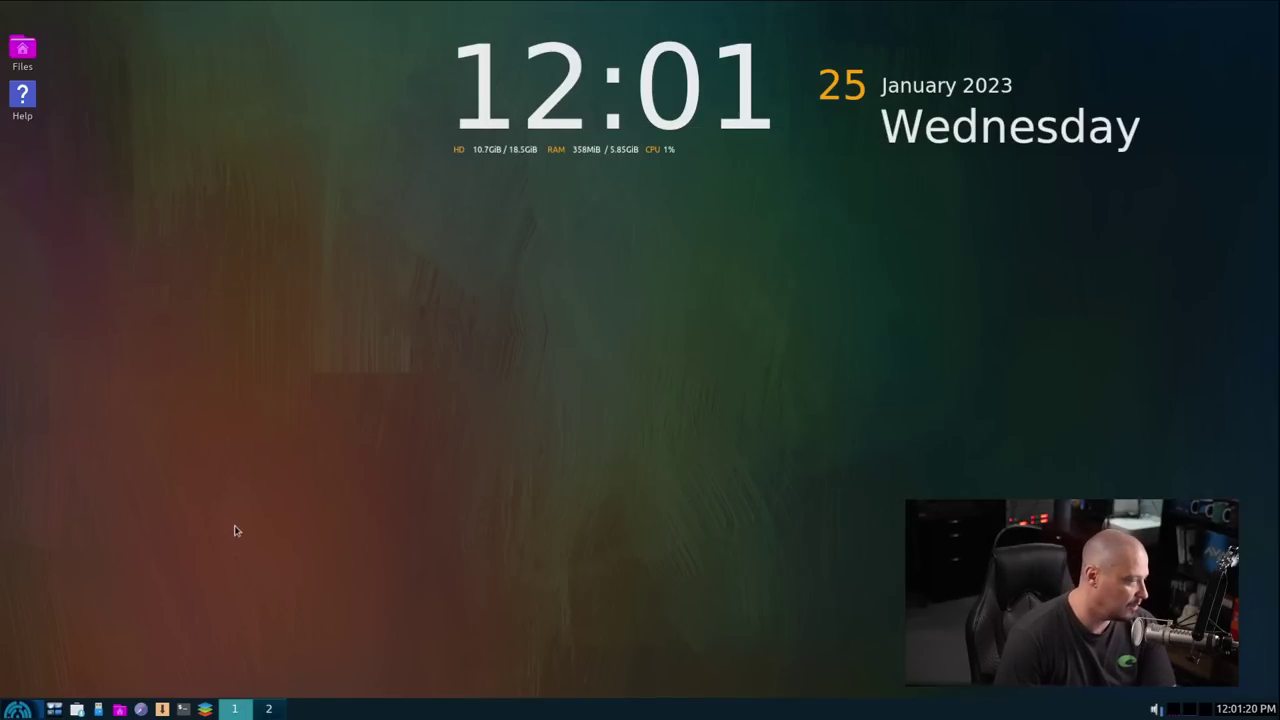
left_click(162, 709)
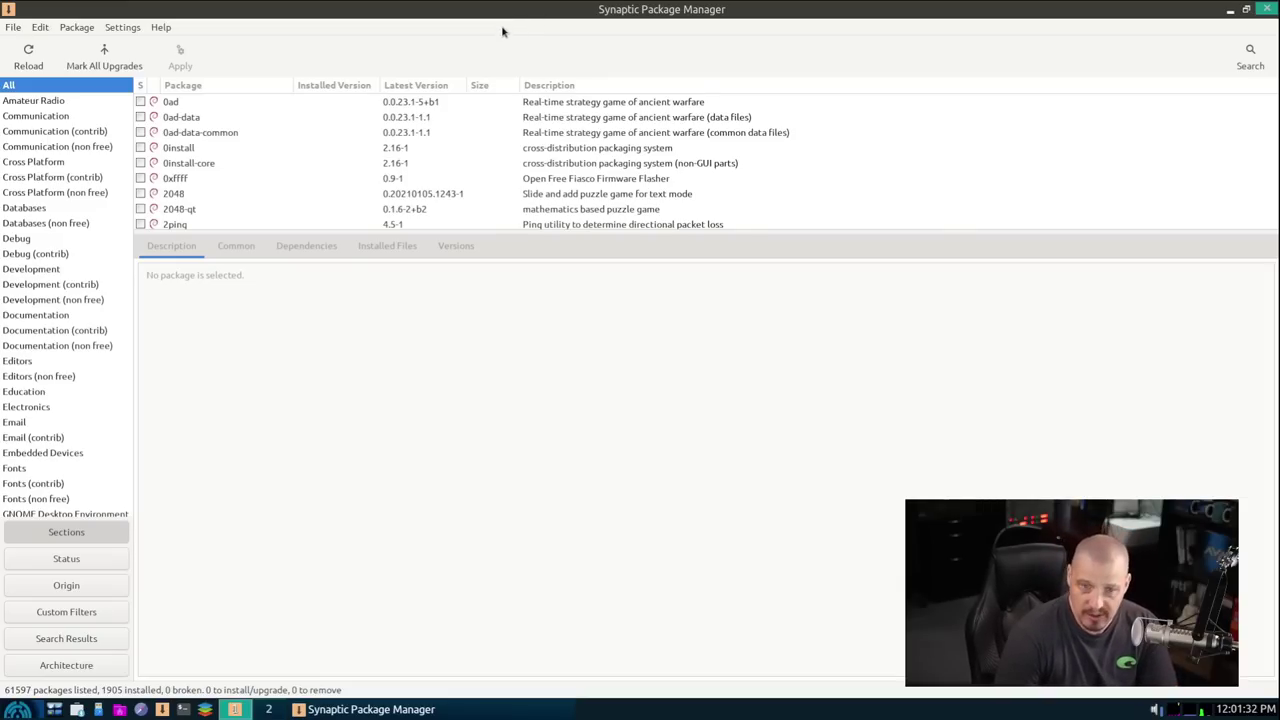
scroll(210, 138, "down", 3)
scroll(214, 136, "down", 8)
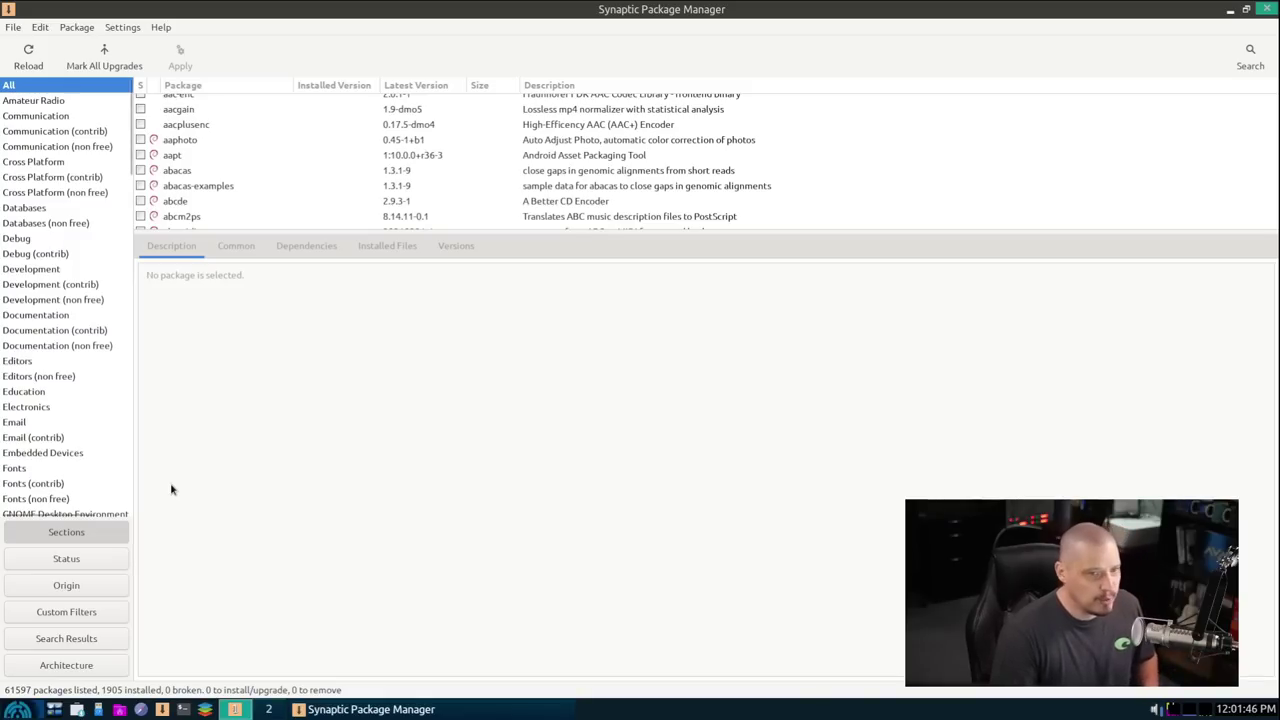
left_click(1265, 15)
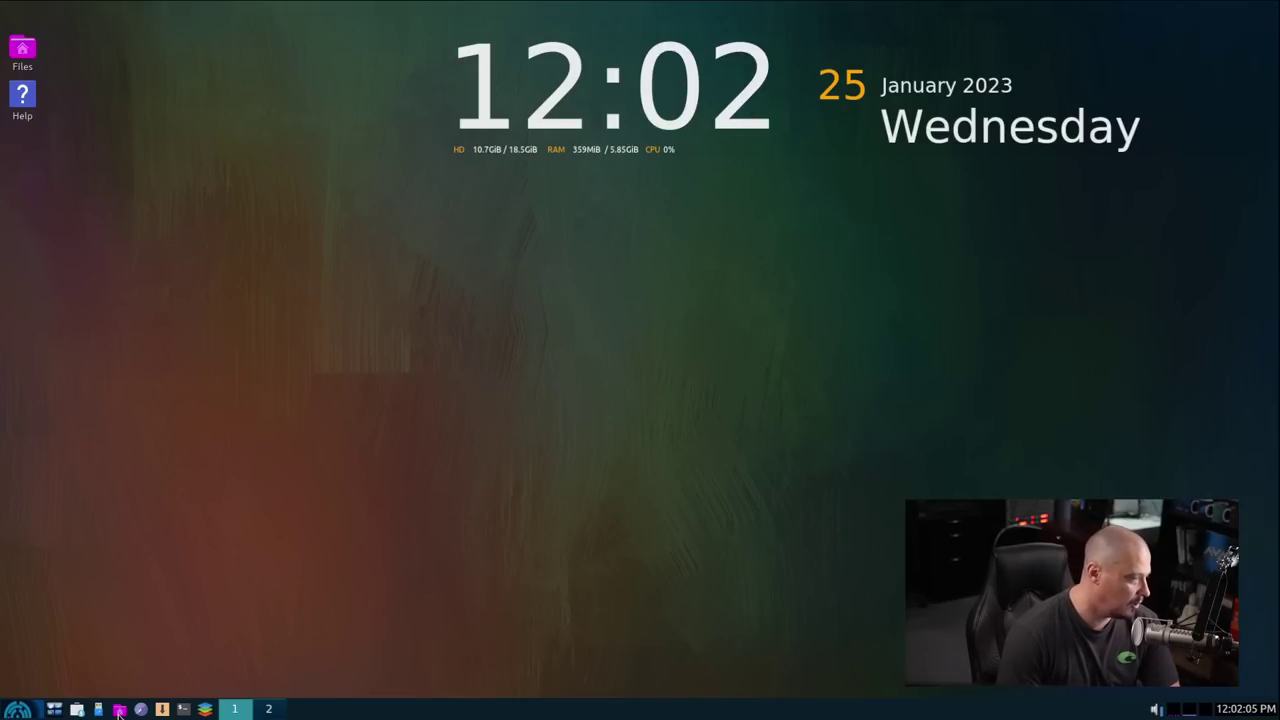
Step: Open the home folder in ROX-Filer, enlarge its window and centre it on screen
left_click(119, 711)
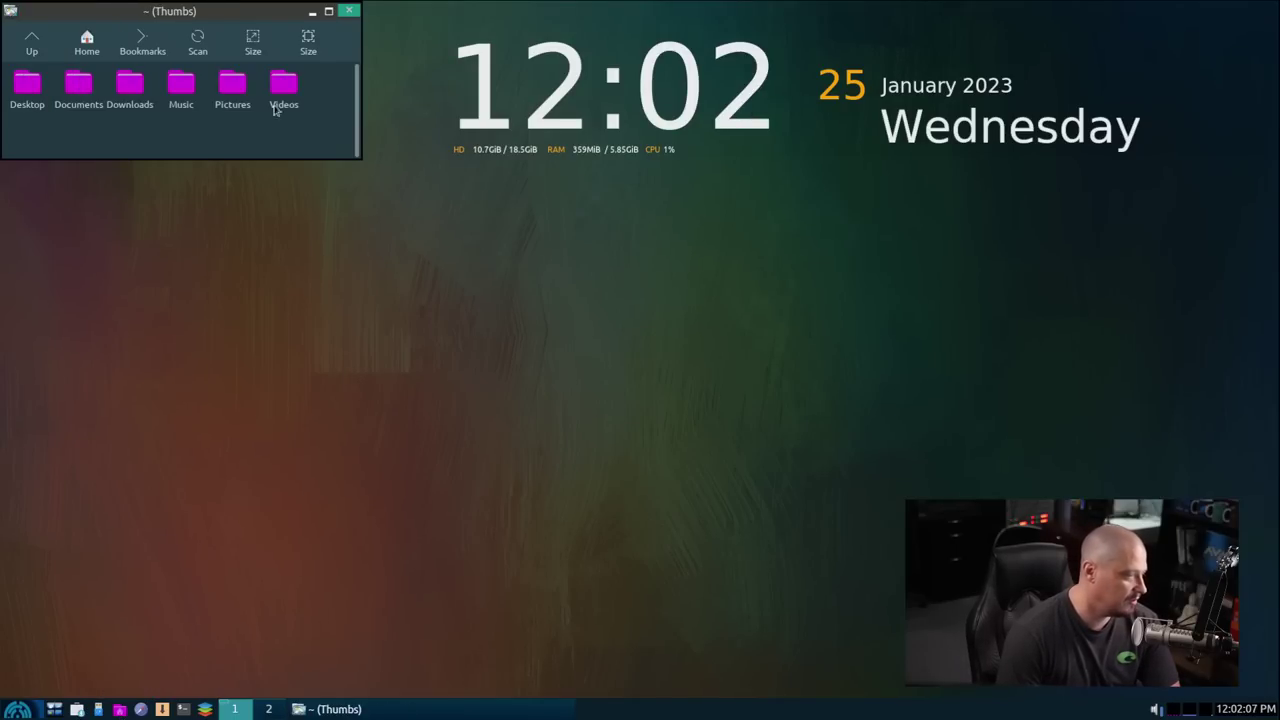
left_click_drag(160, 11, 361, 310)
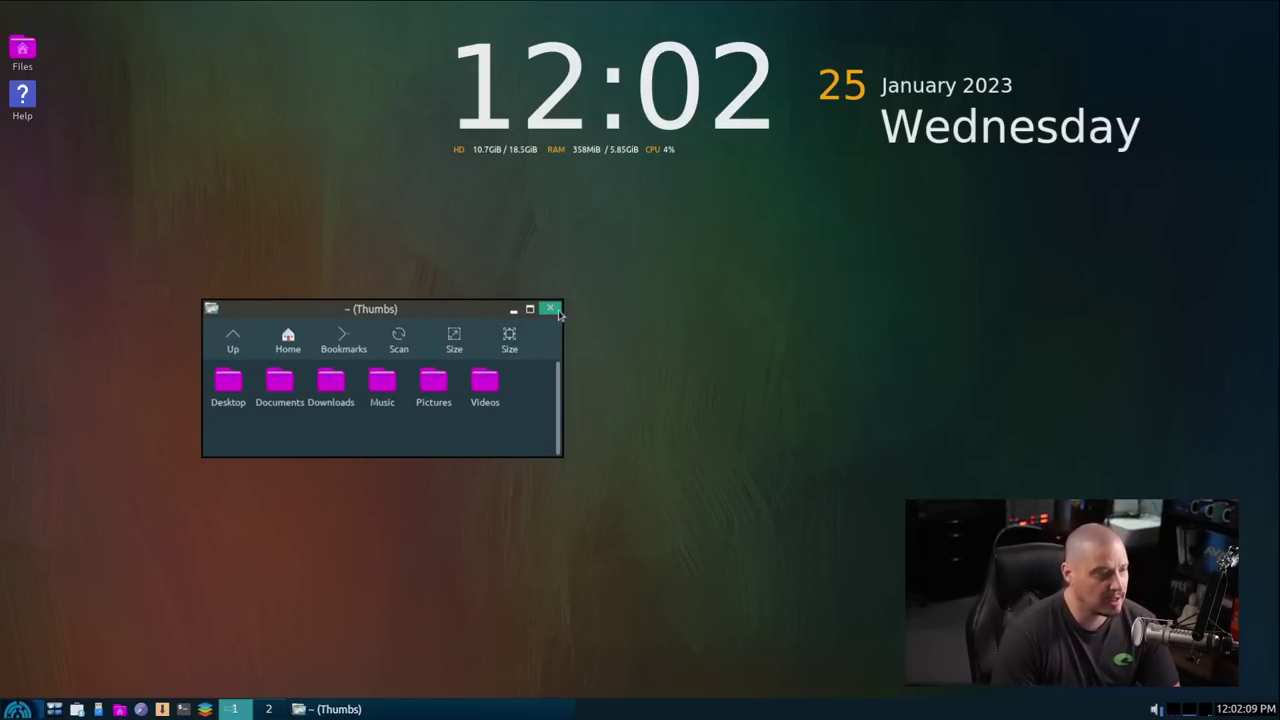
left_click_drag(558, 306, 689, 134)
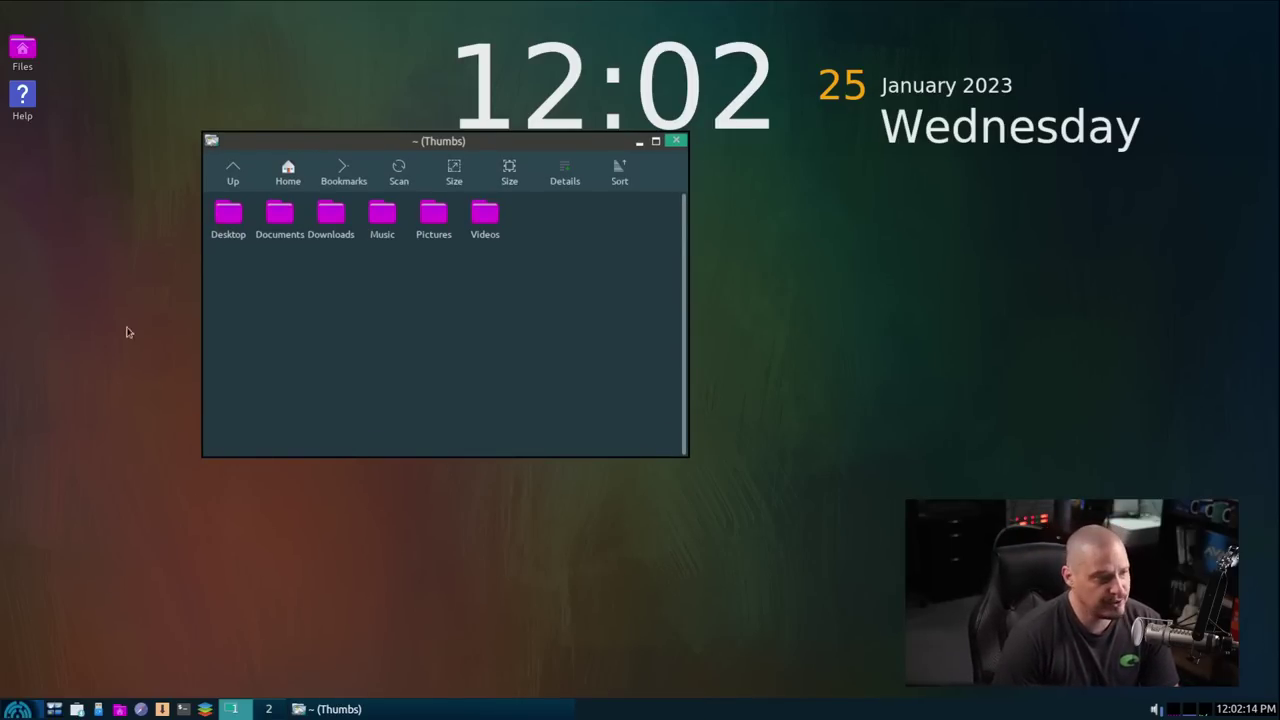
left_click_drag(502, 140, 562, 216)
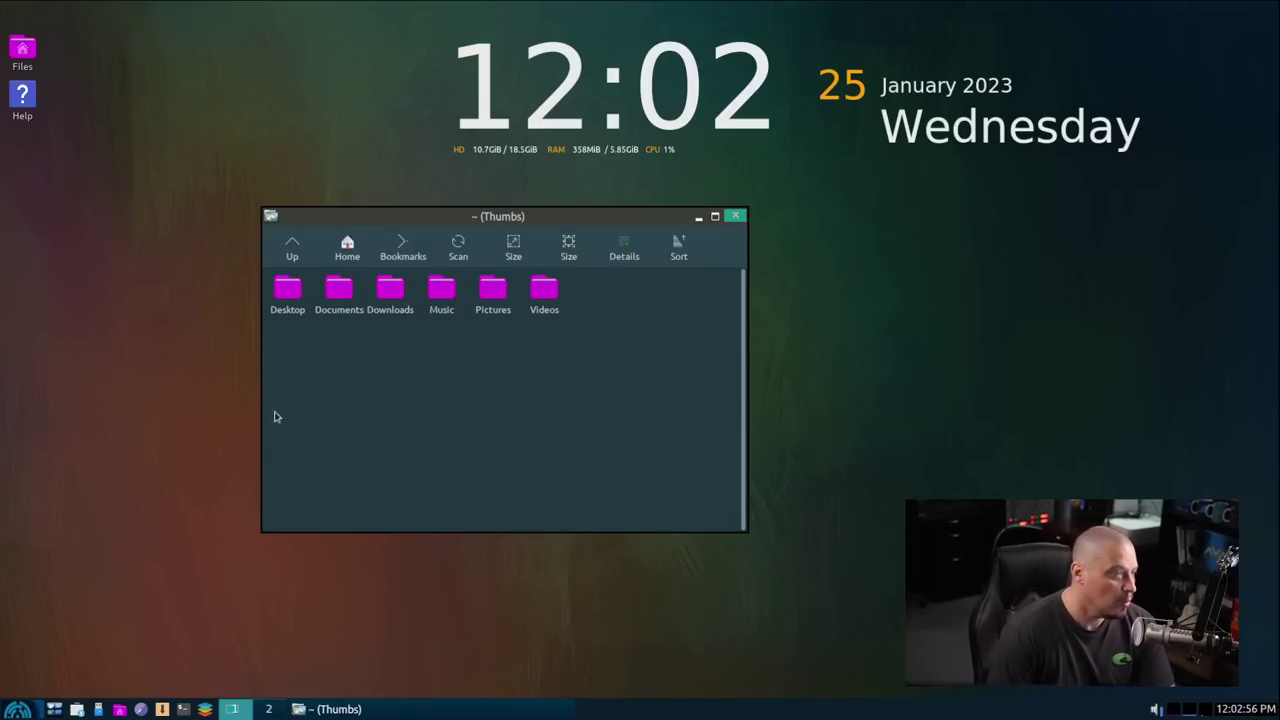
Step: Glance at Bookmarks, return Home, switch to large icons and enlarge the window
left_click(408, 247)
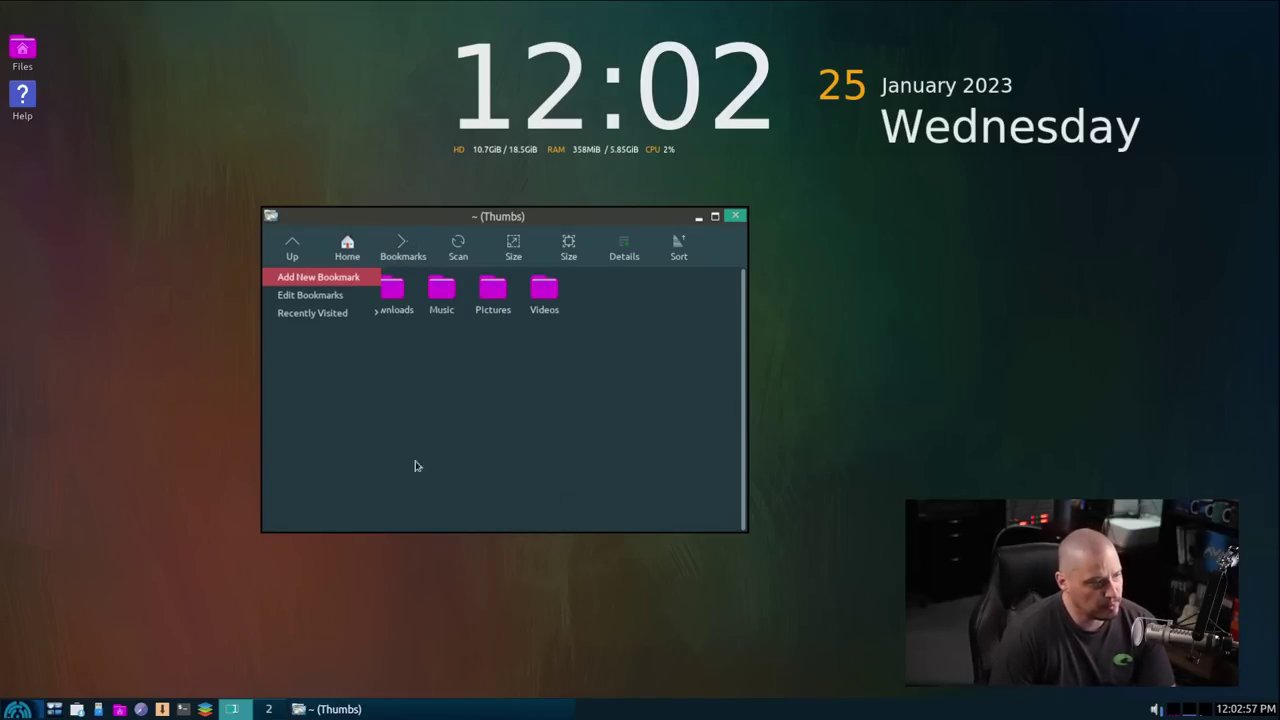
left_click(413, 249)
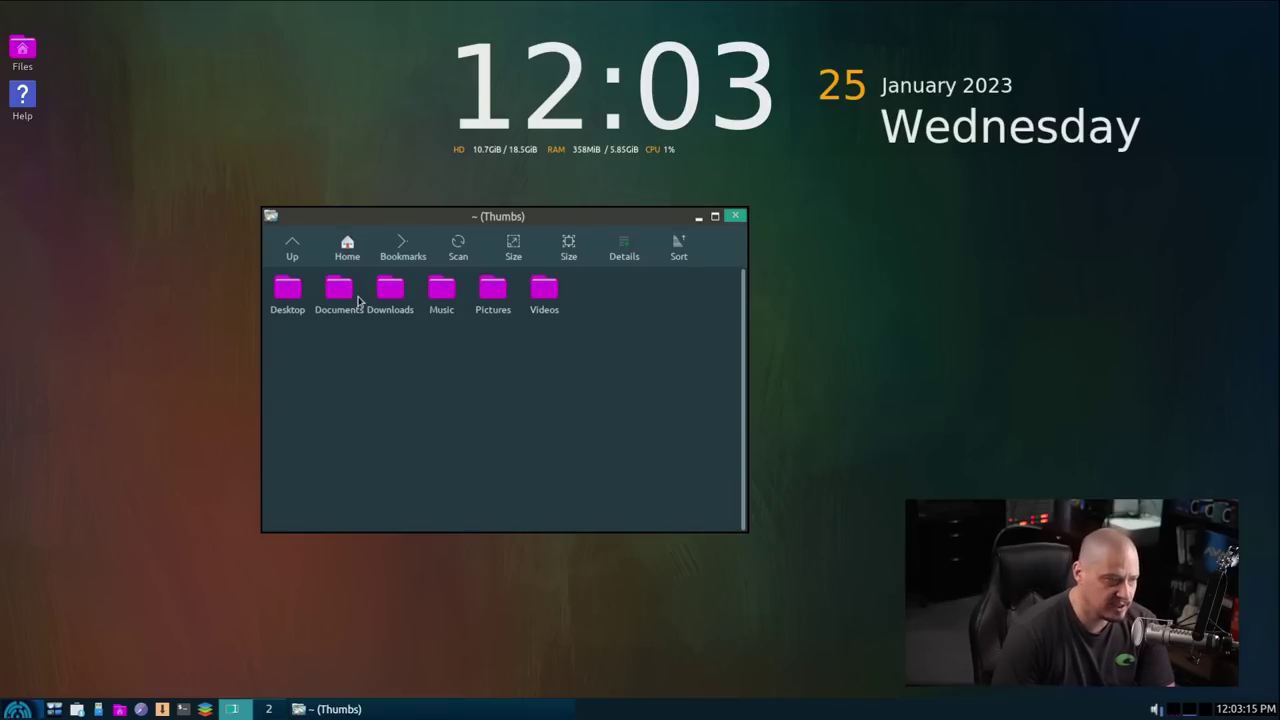
left_click(347, 248)
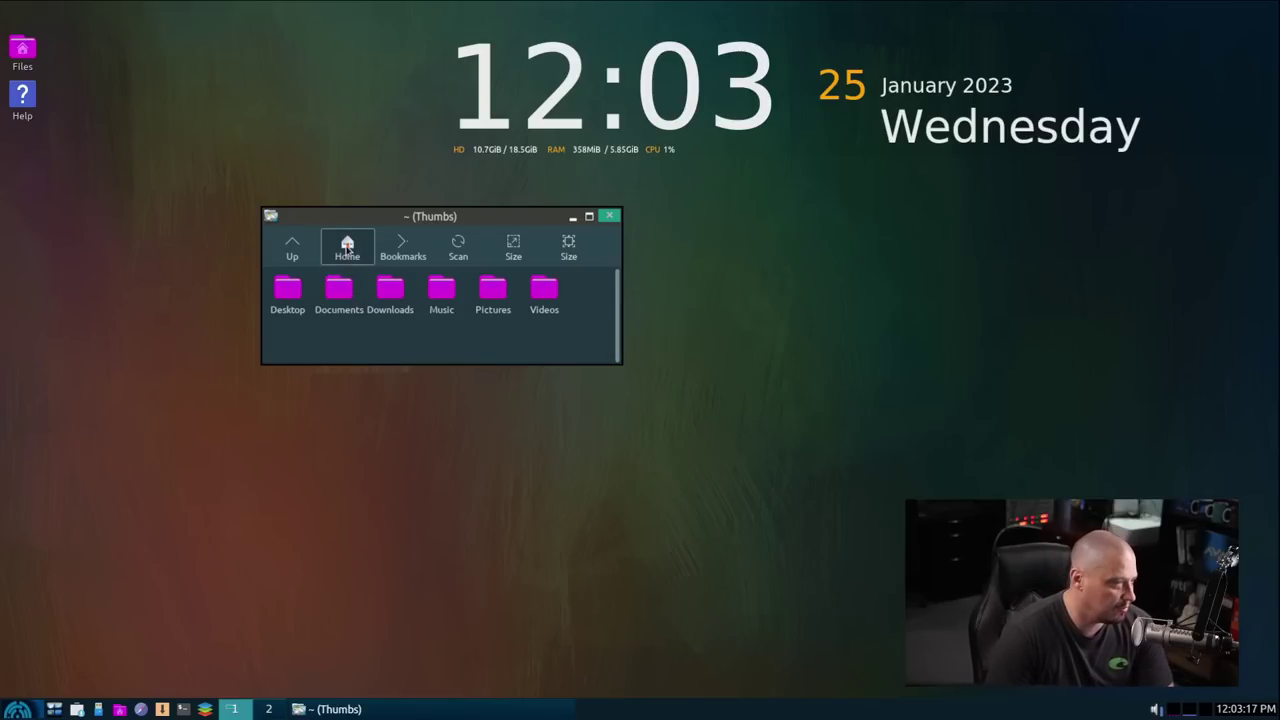
left_click(511, 248)
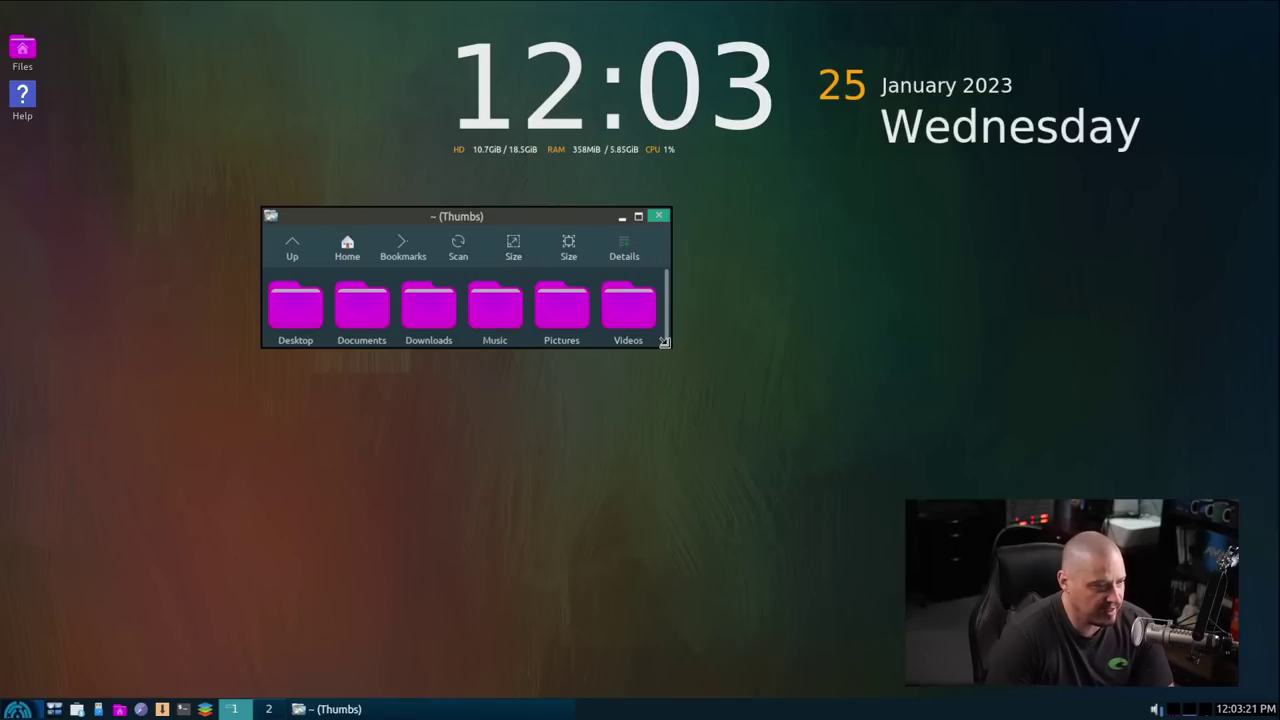
left_click_drag(672, 352, 884, 540)
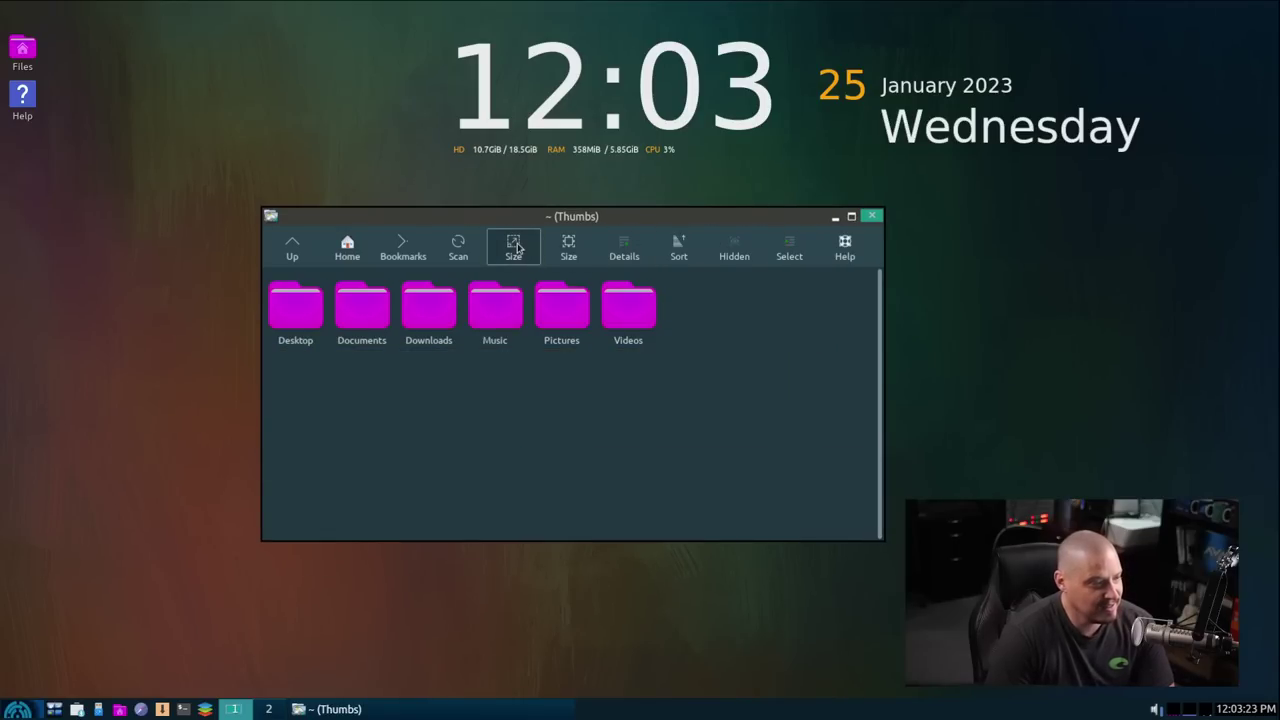
Step: Toggle between large and small icons, ending on small, and widen the window
left_click(568, 248)
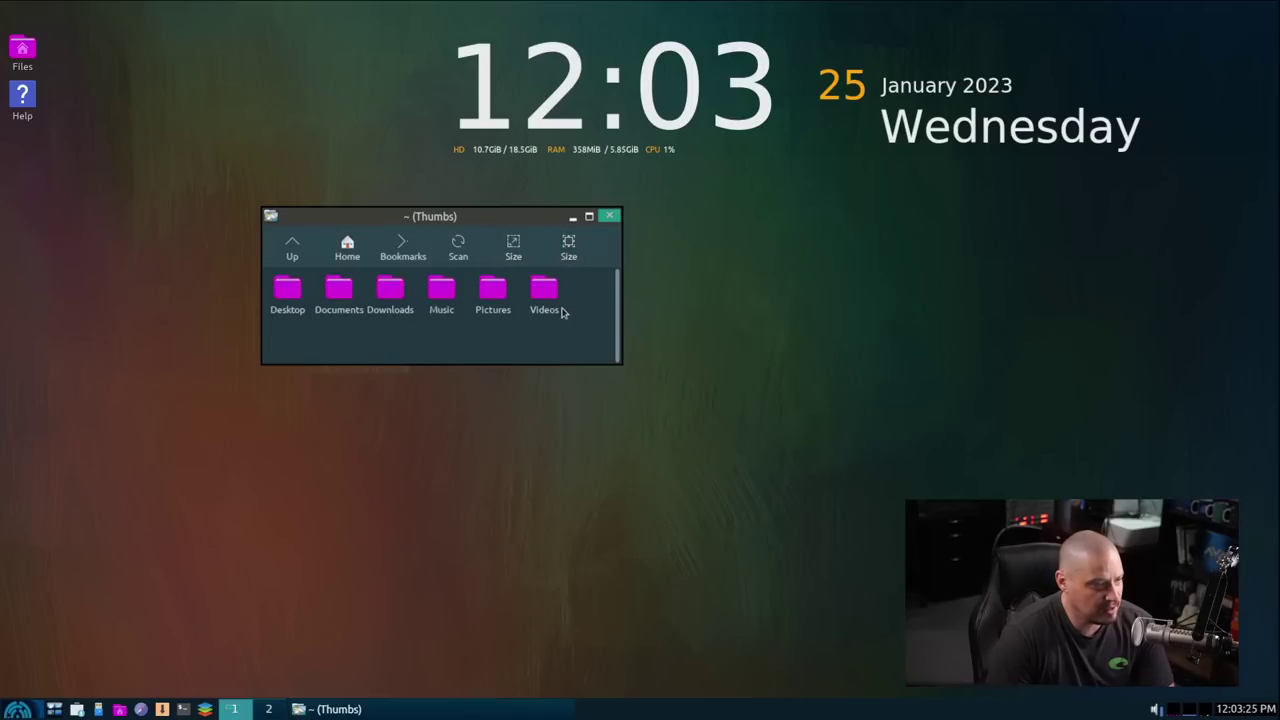
left_click(513, 248)
left_click(568, 248)
left_click(513, 248)
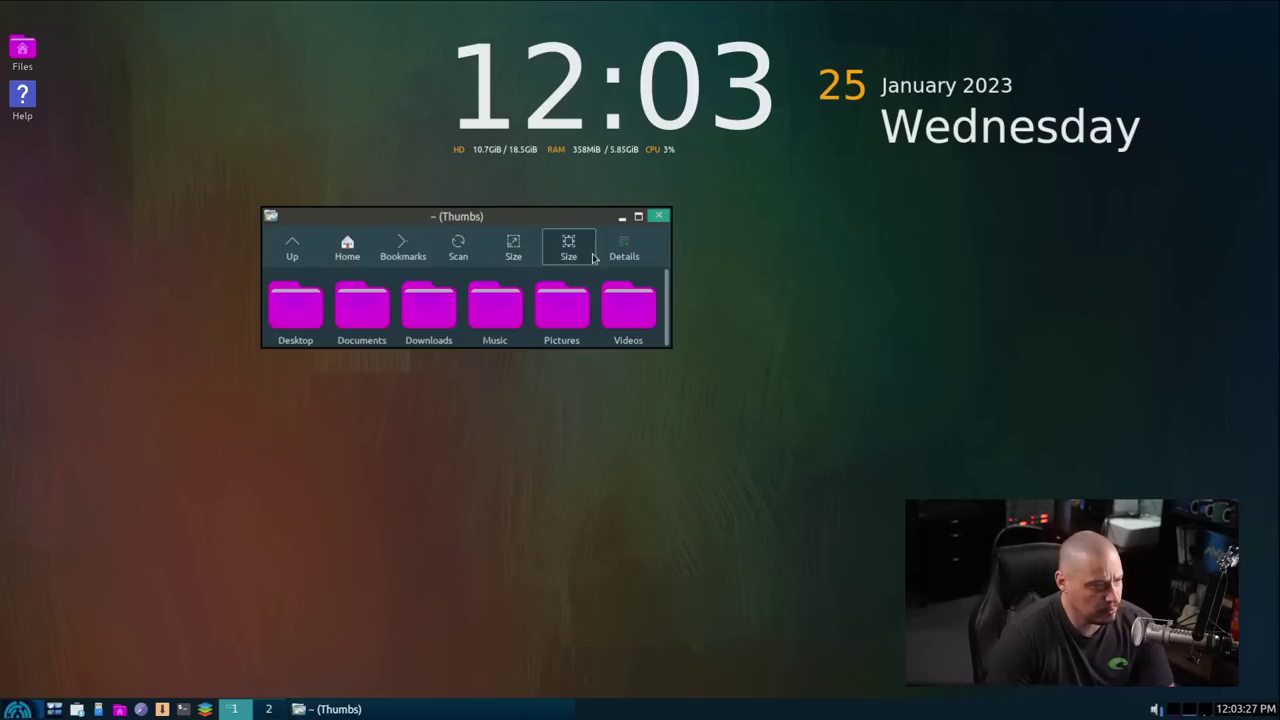
left_click(568, 248)
left_click(520, 252)
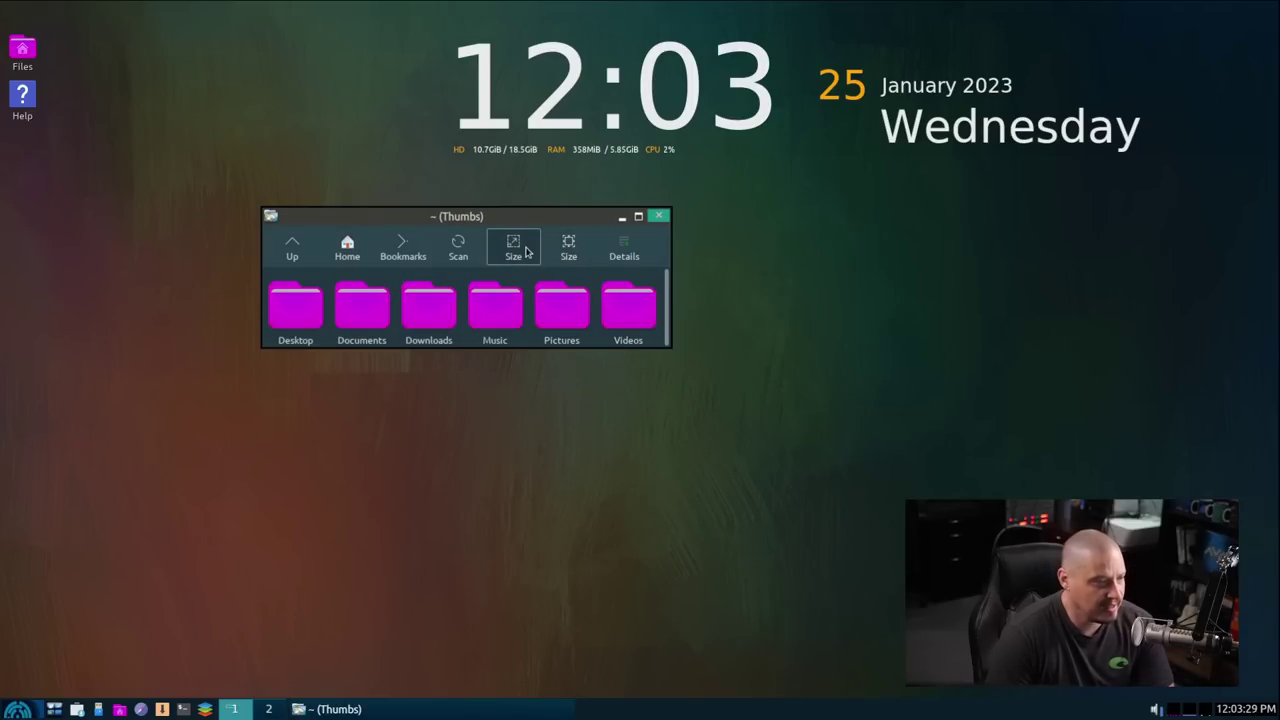
left_click(568, 248)
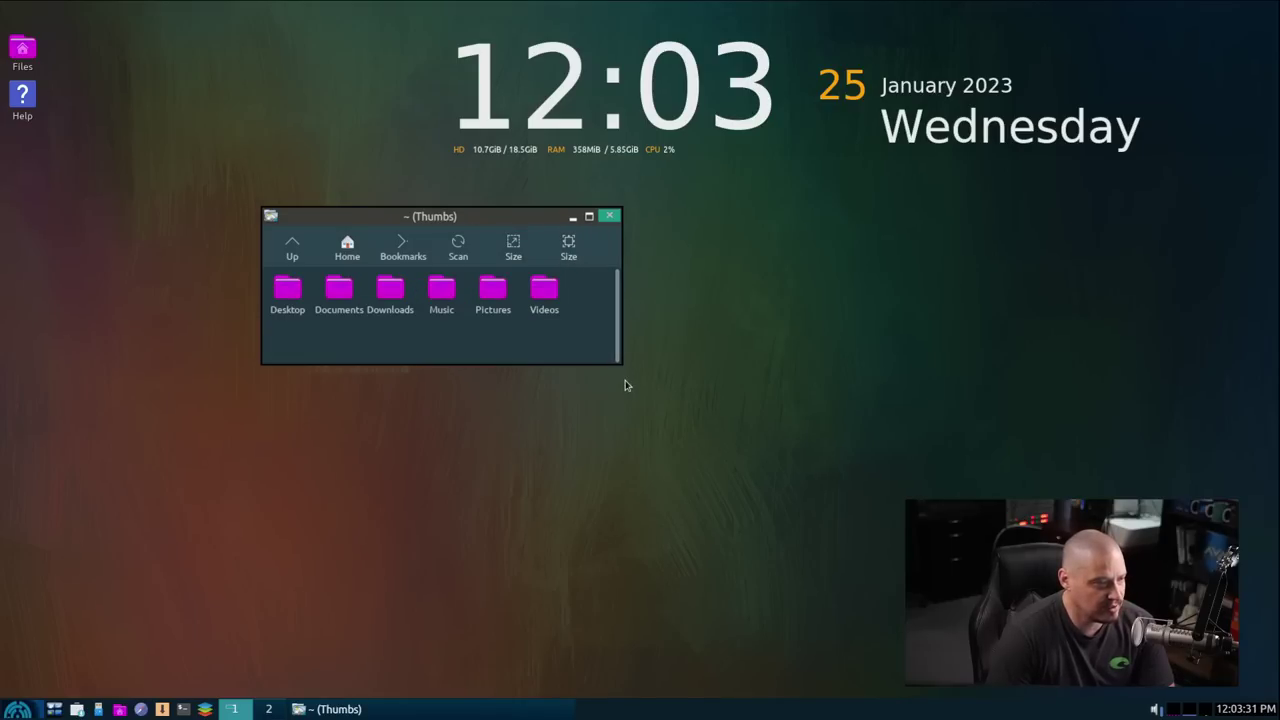
left_click_drag(612, 358, 771, 460)
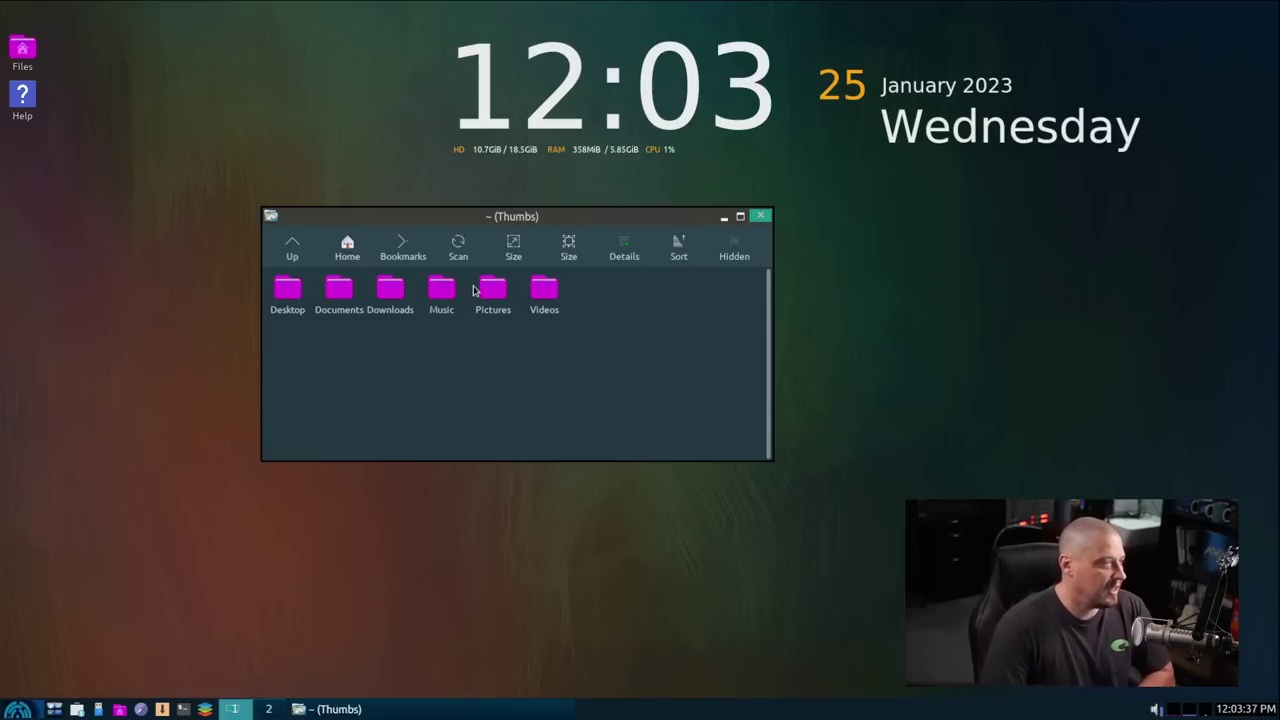
Step: Close the ROX-Filer Thumbs window
left_click(760, 216)
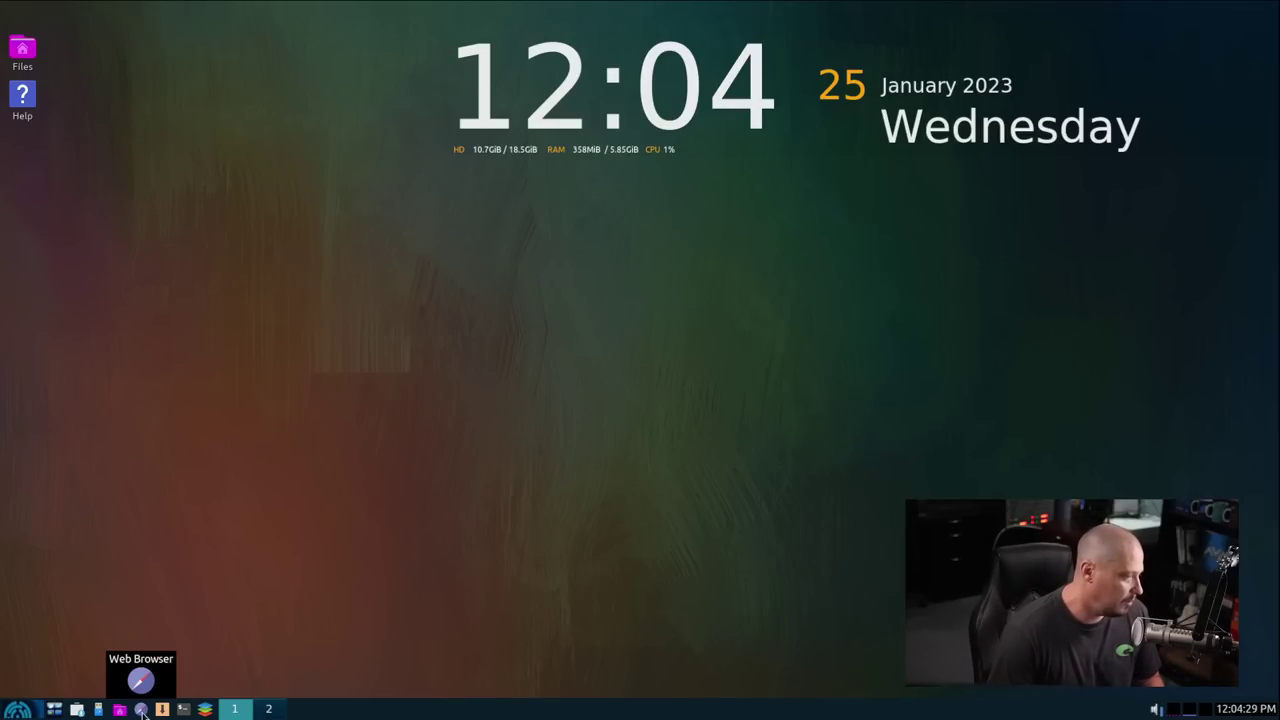
Step: Open Firefox maximized, view About Firefox (102.6.0esr), then close the dialog and browser
left_click(141, 710)
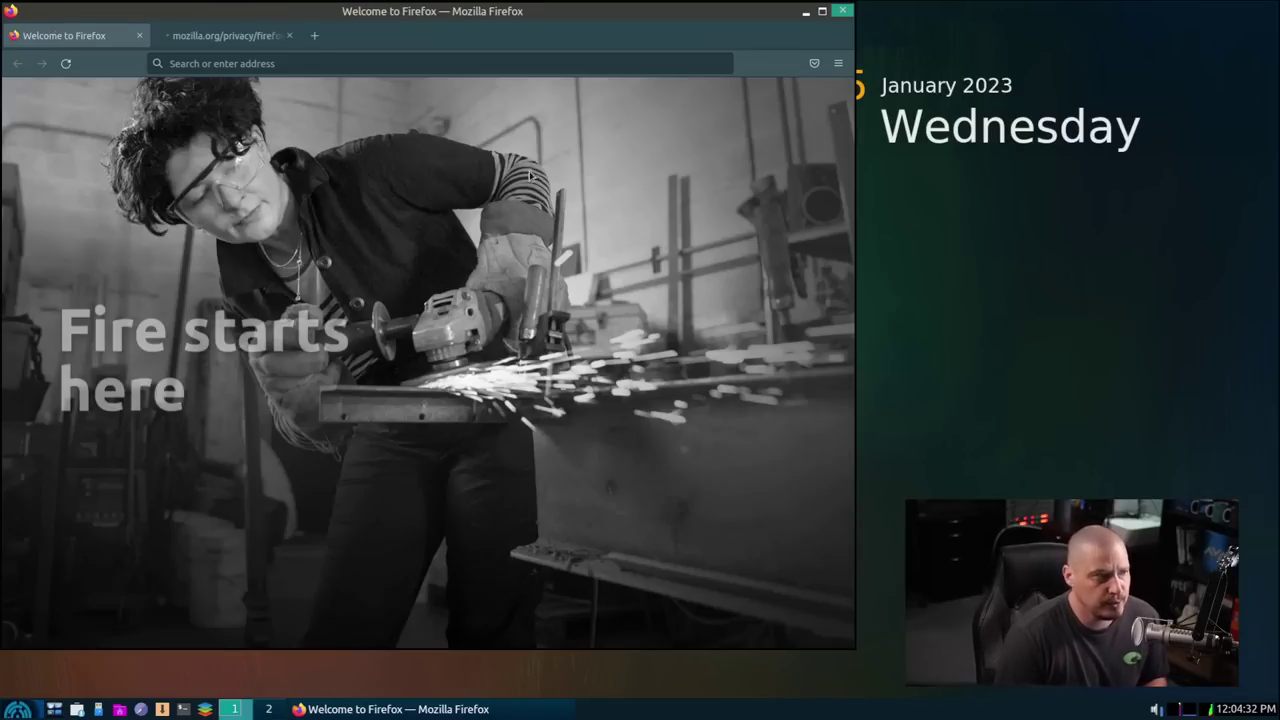
double_click(535, 7)
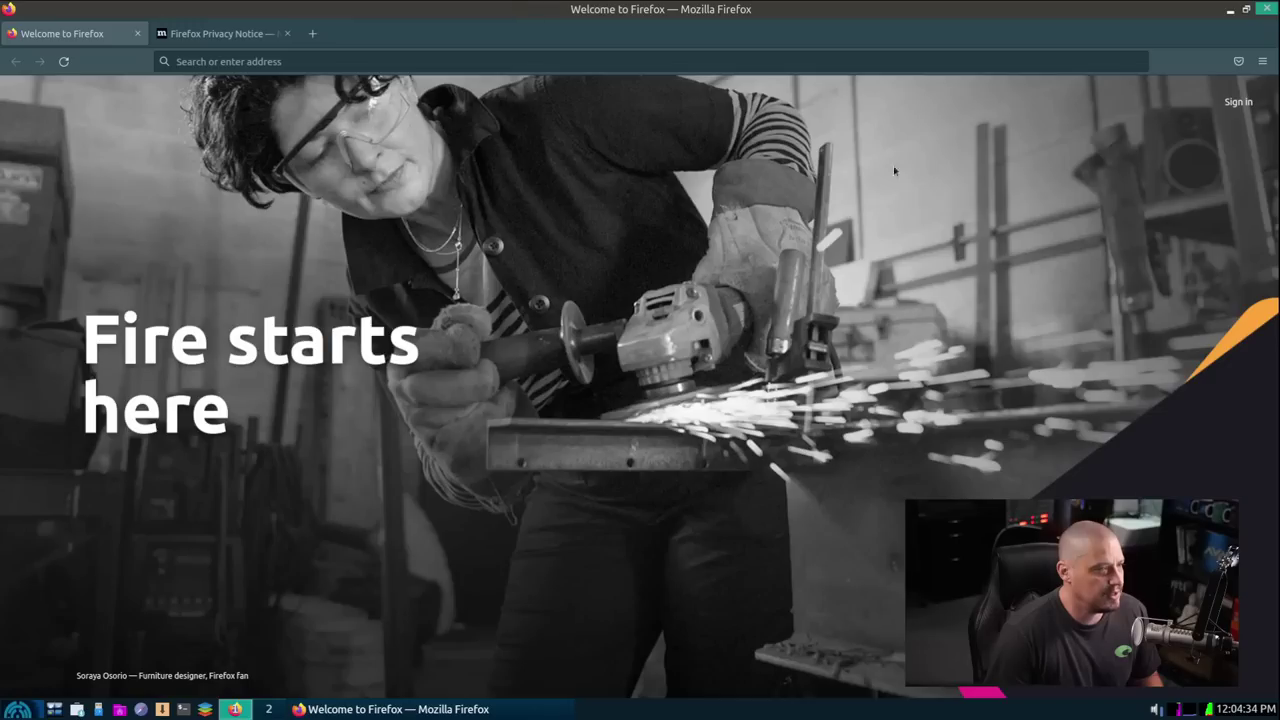
left_click(1263, 62)
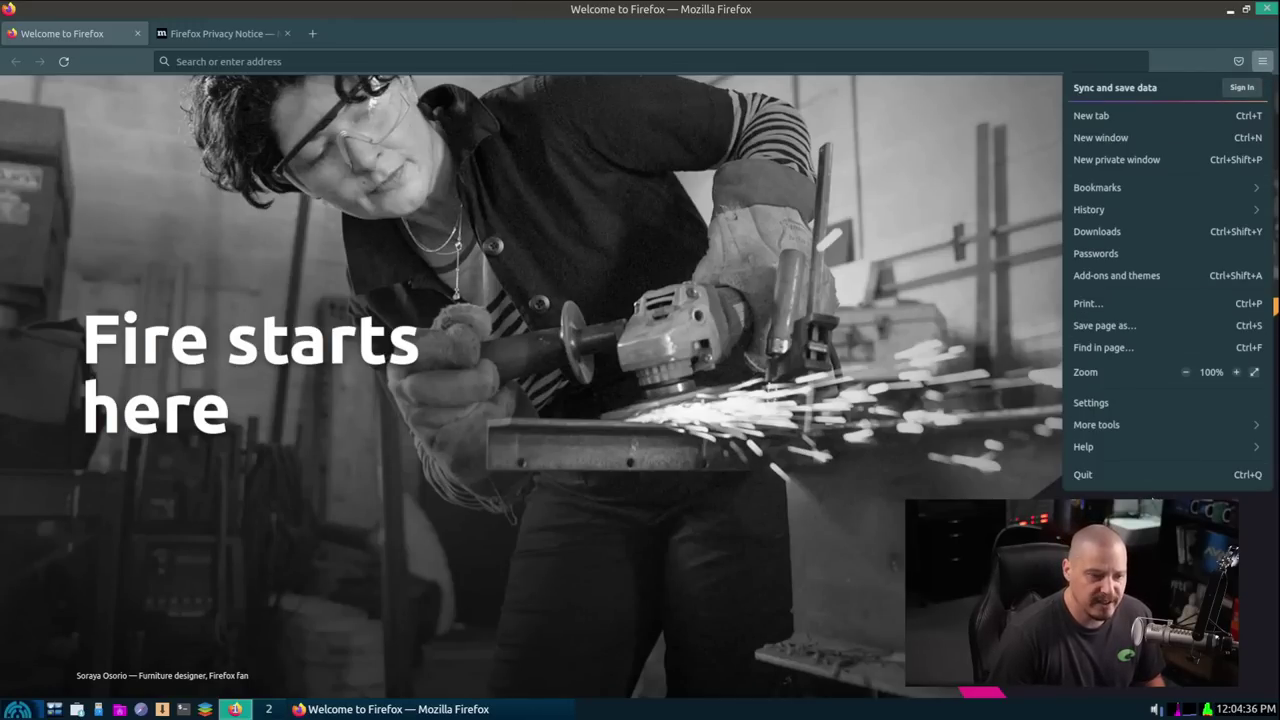
left_click(1113, 456)
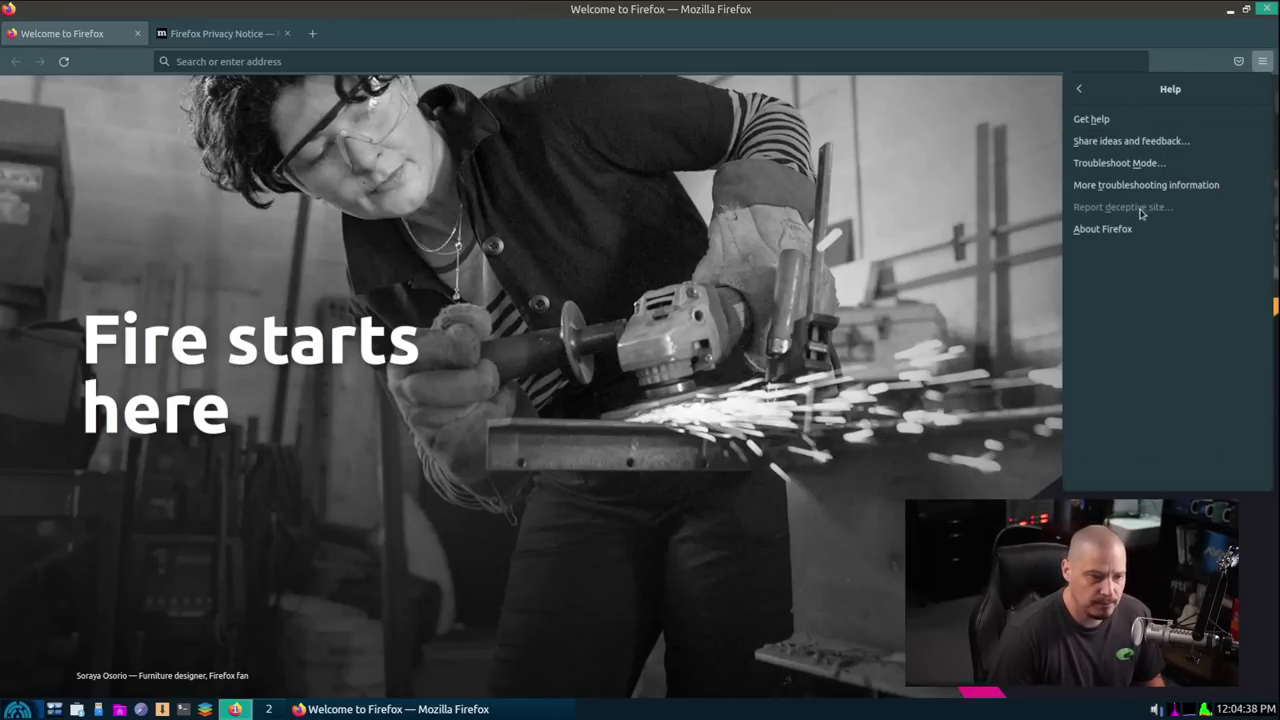
left_click(1100, 224)
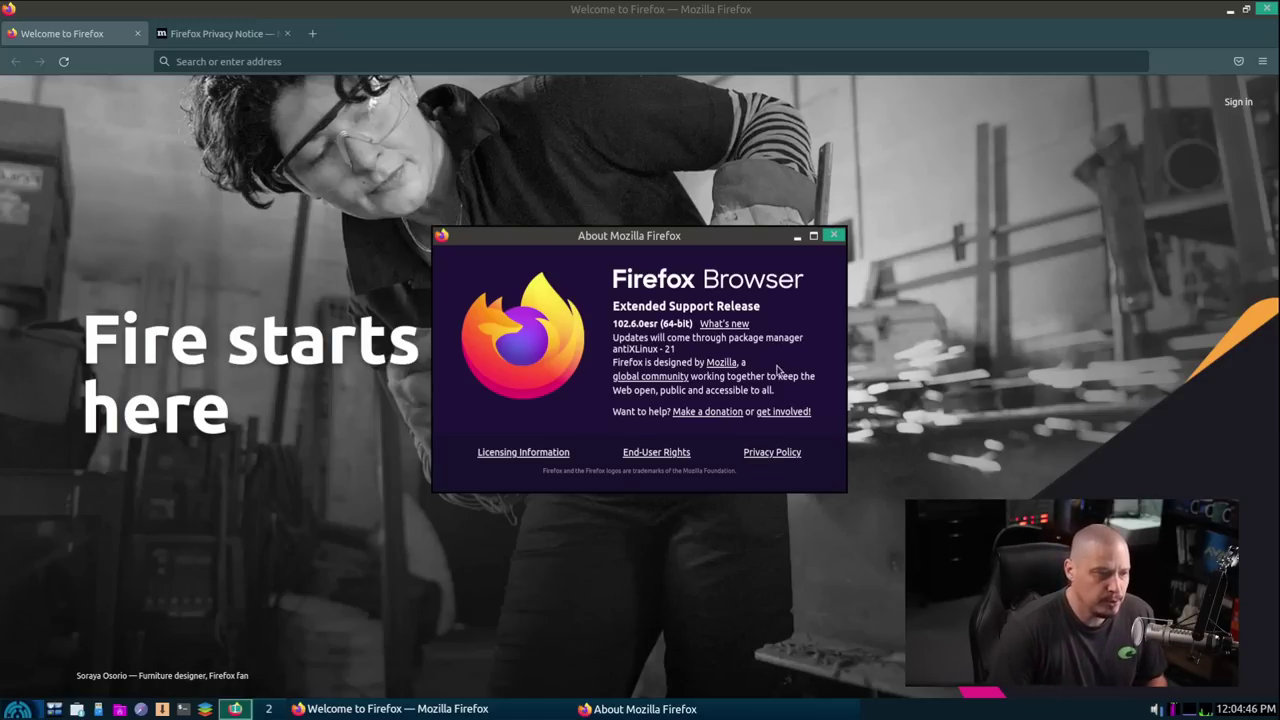
left_click(833, 236)
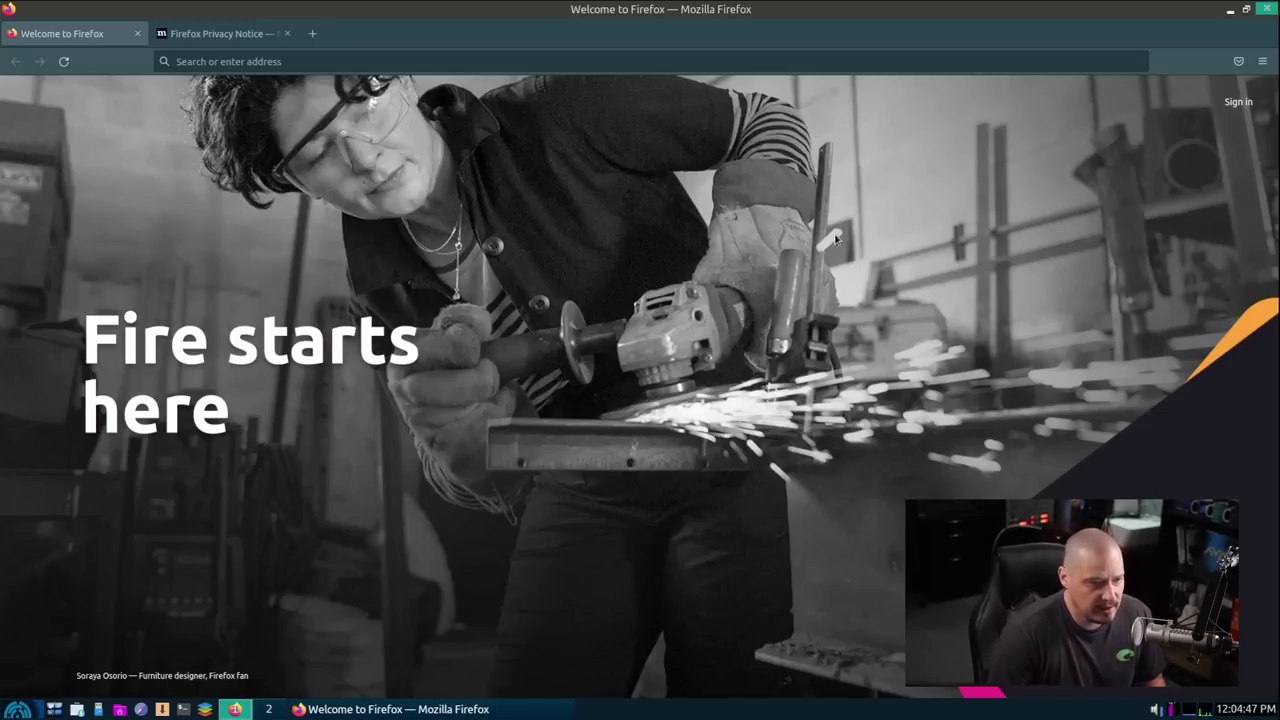
left_click(1267, 9)
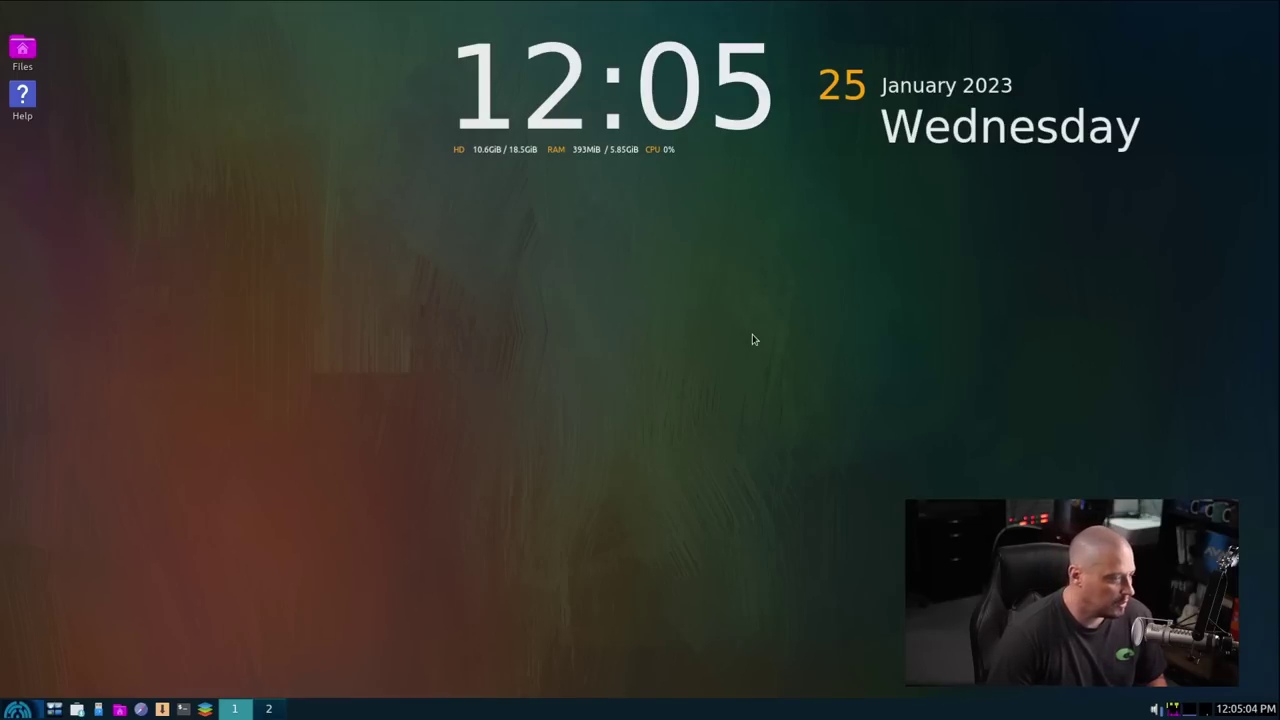
Step: Launch ROXTerm full-screen and show Help > About ROXTerm reporting version 2.9.5
left_click(205, 709)
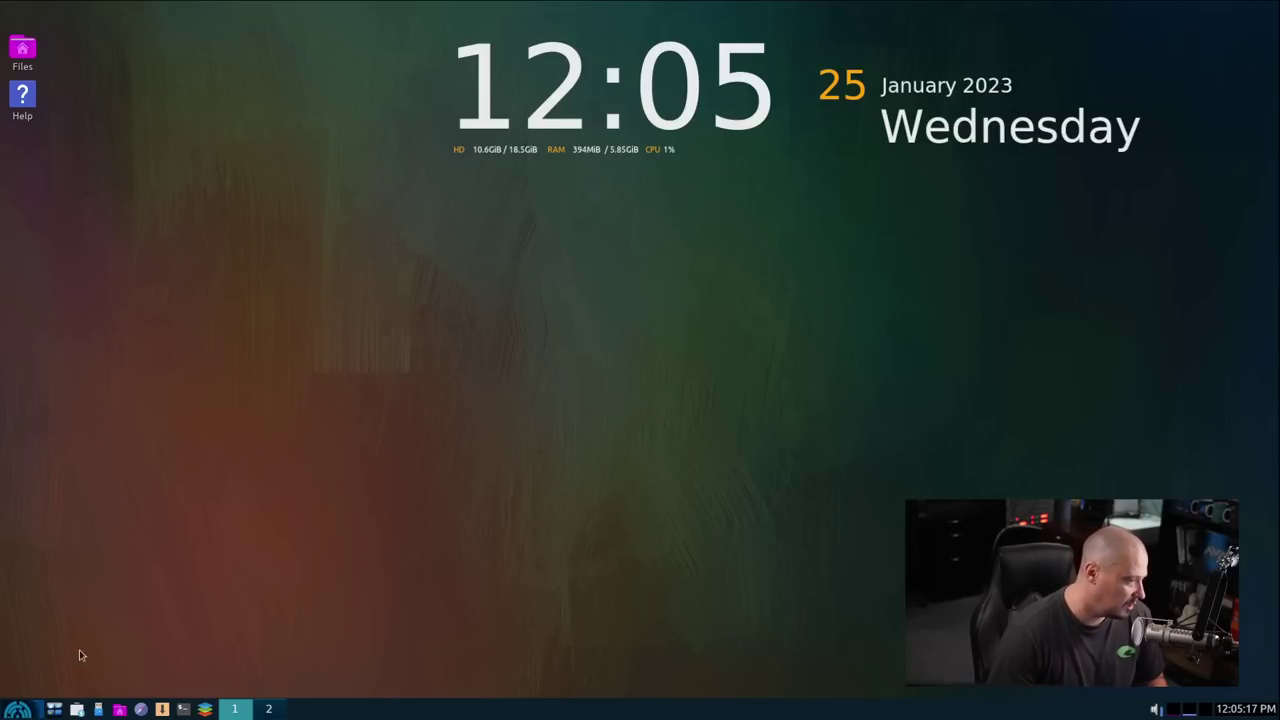
left_click(183, 709)
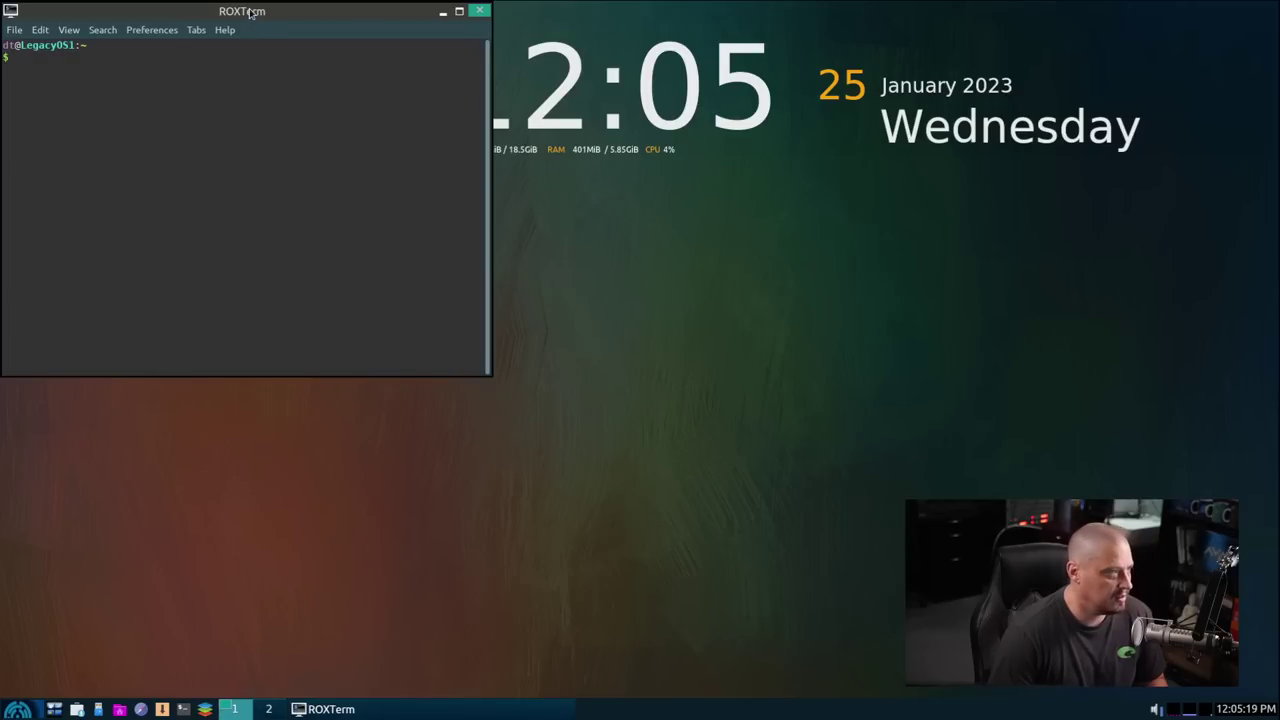
left_click_drag(255, 10, 464, 112)
double_click(462, 111)
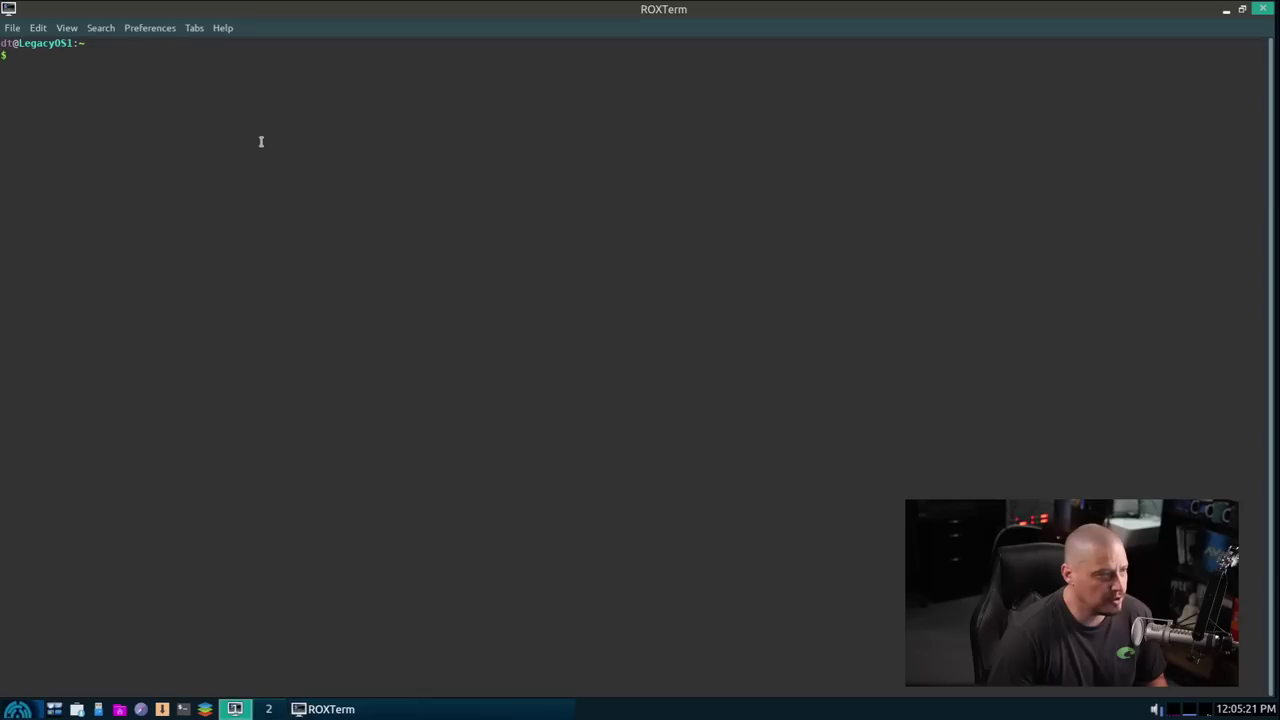
left_click(222, 29)
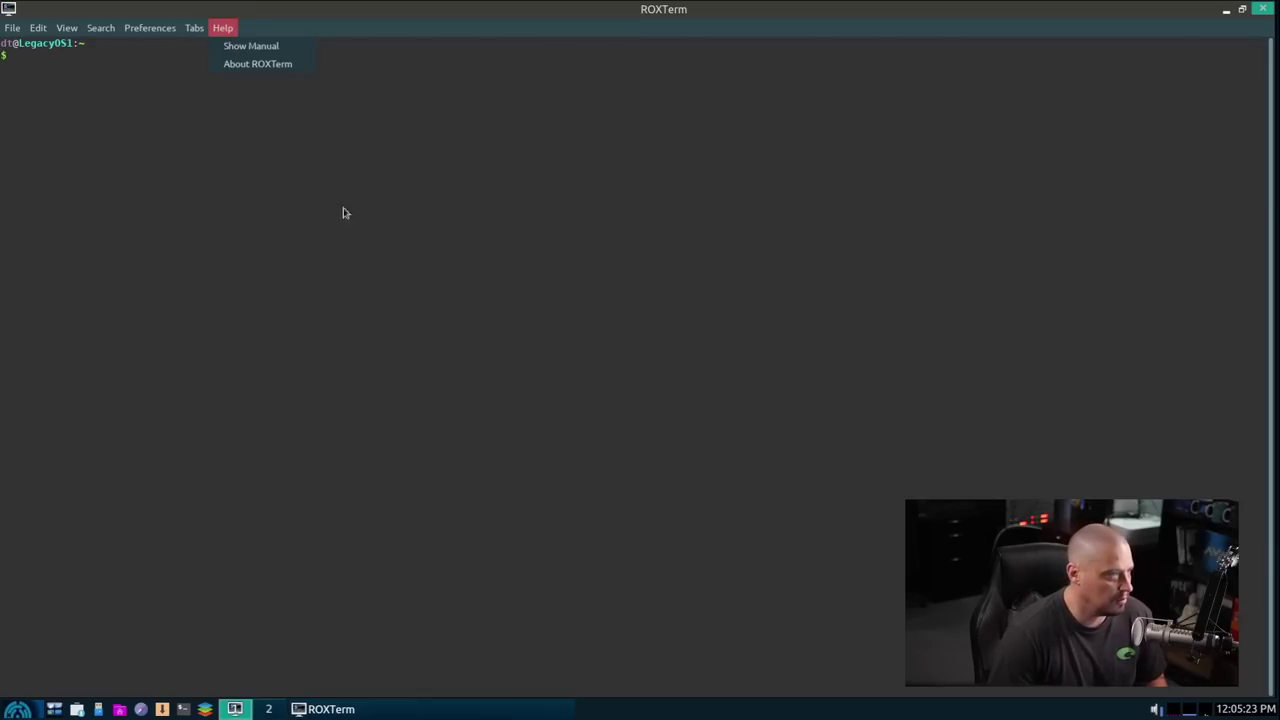
left_click(286, 66)
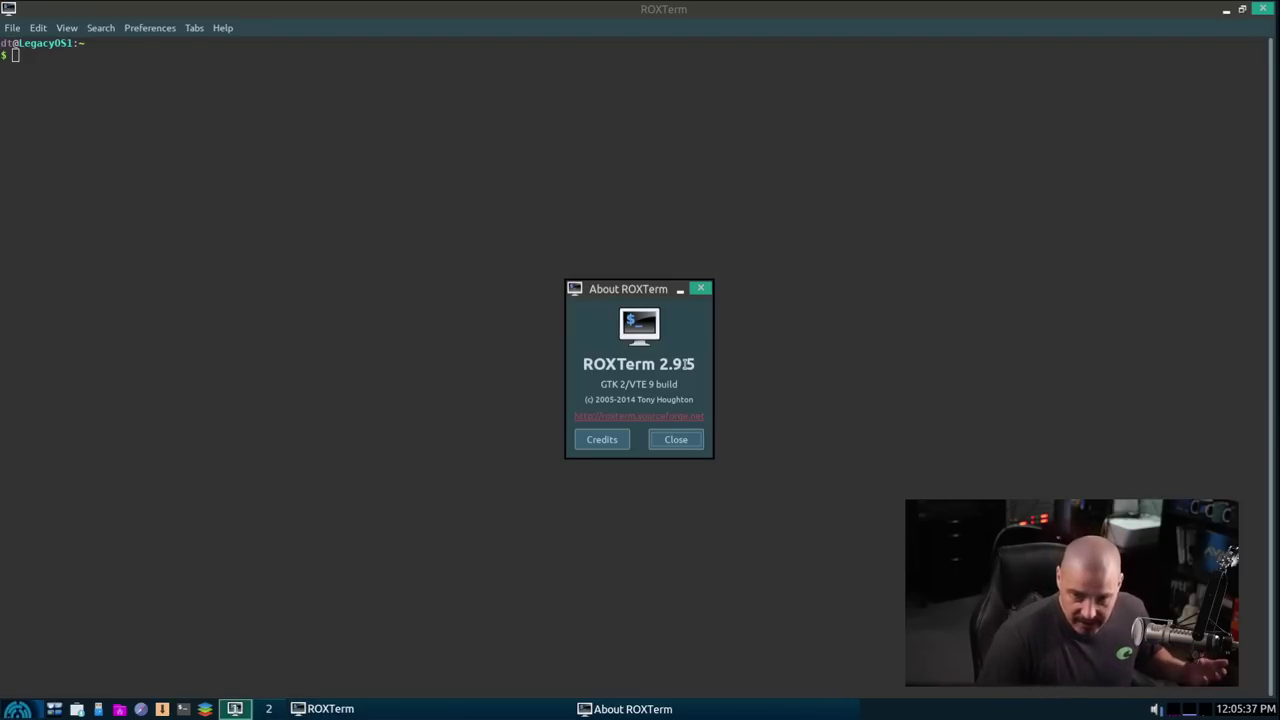
Step: Enlarge terminal text, run uname -r (5.10.57-antix.1-amd64-smp), then run apt list
left_click(704, 291)
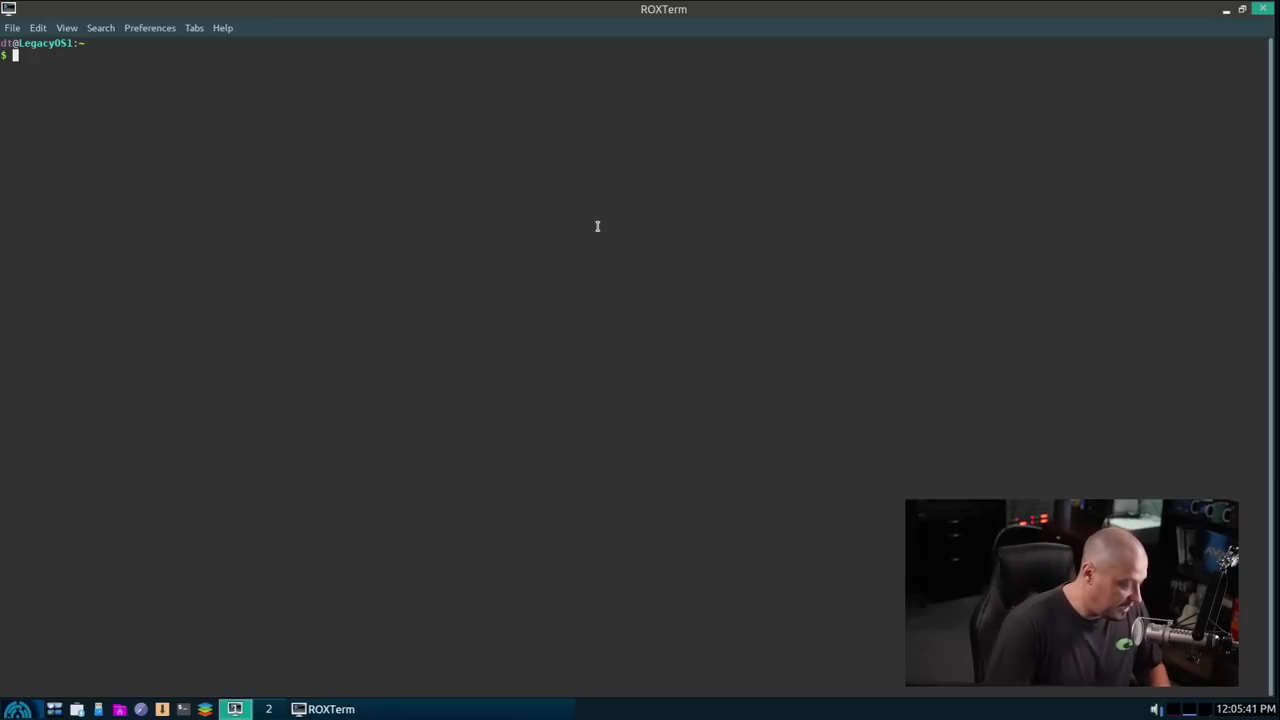
key("ctrl+plus")
key("ctrl+plus")
key("ctrl+plus")
key("ctrl+plus")
key("ctrl+plus")
key("ctrl+plus")
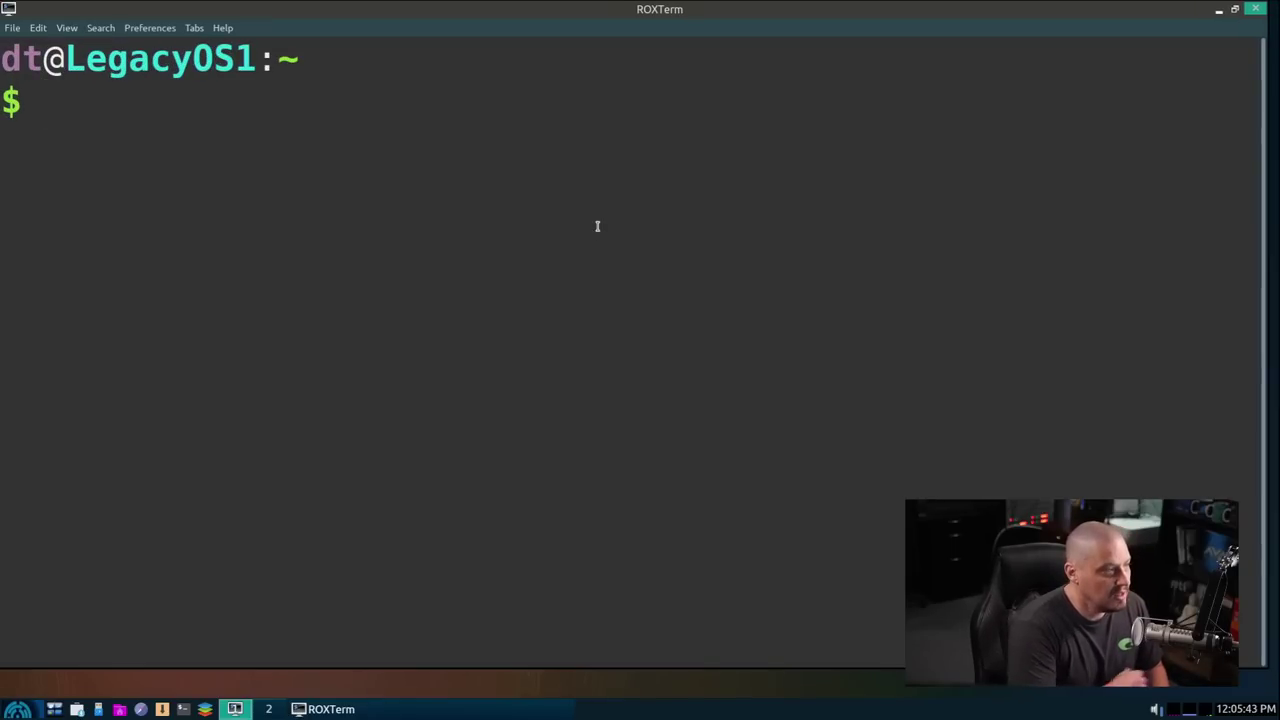
type("uname -r")
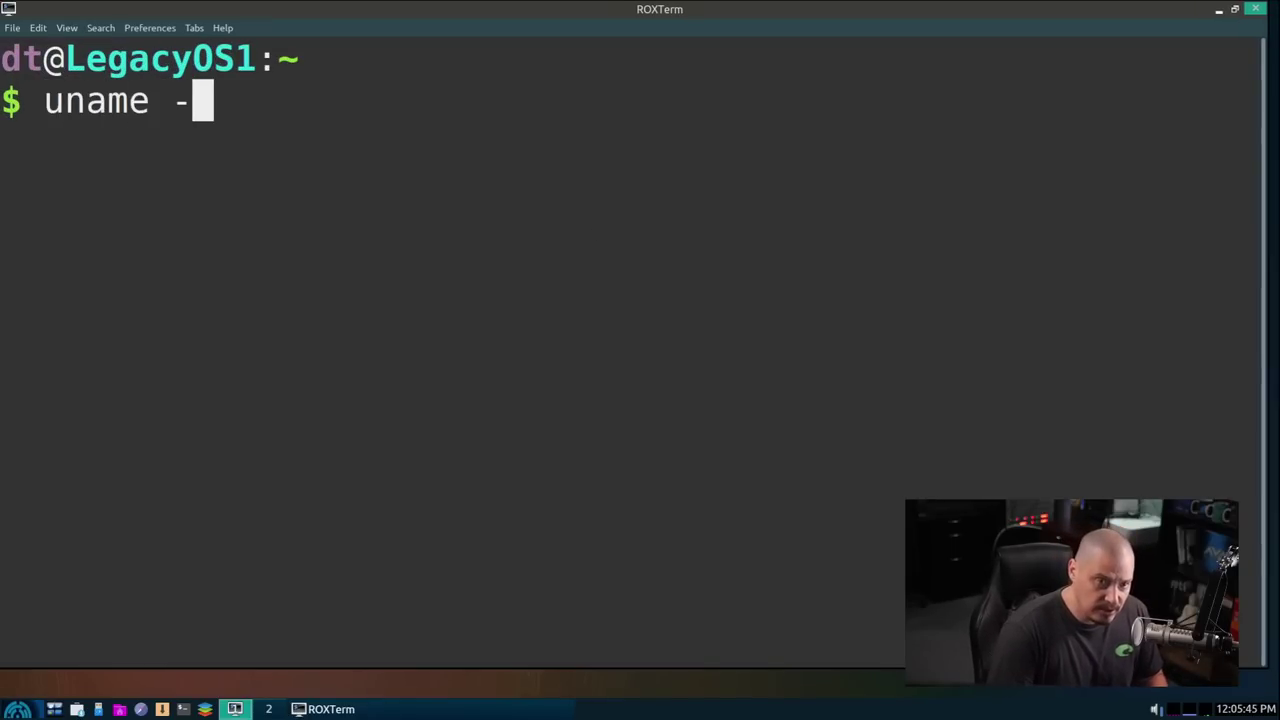
key("Return")
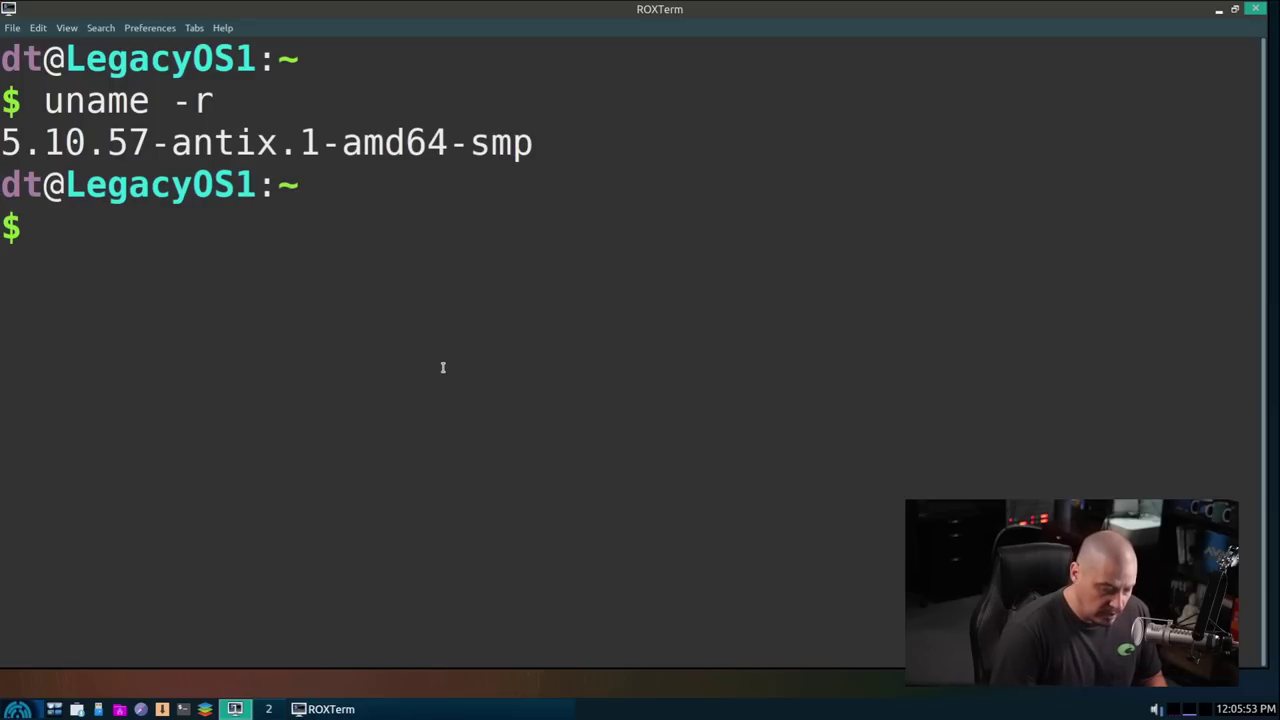
type("apt list")
key("Return")
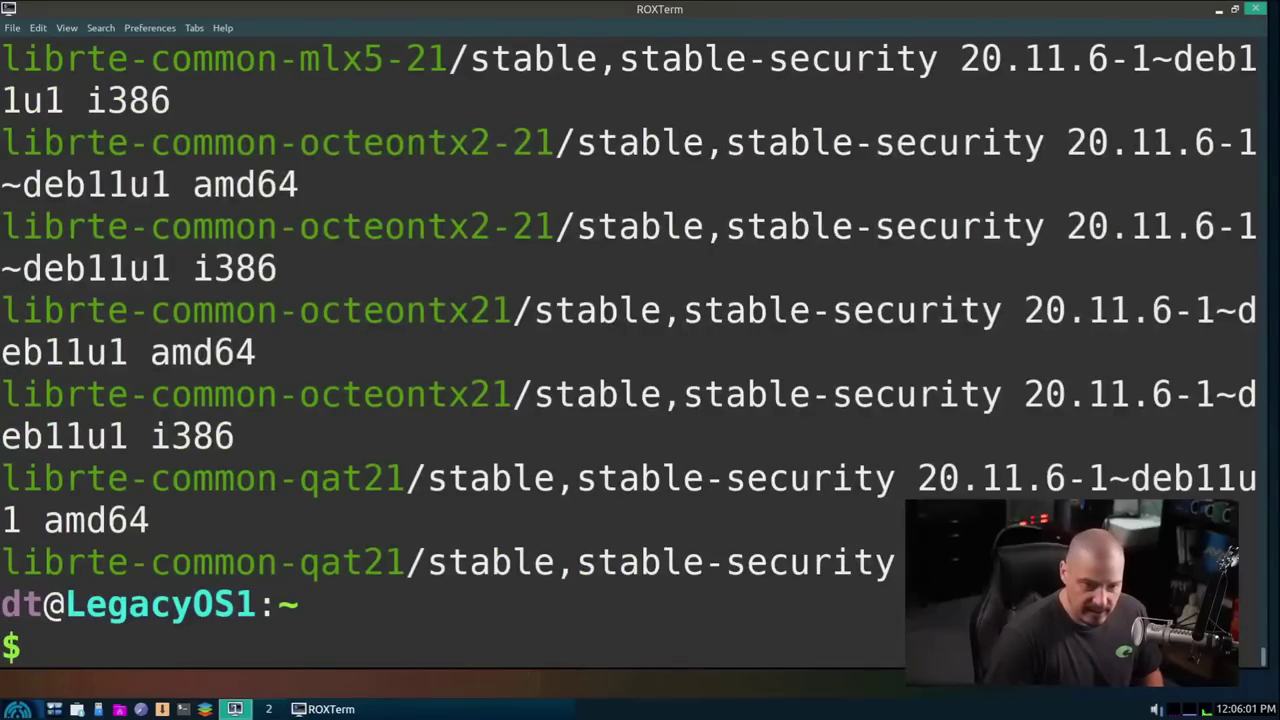
Step: Run apt list --installed to list only installed packages
key("Up")
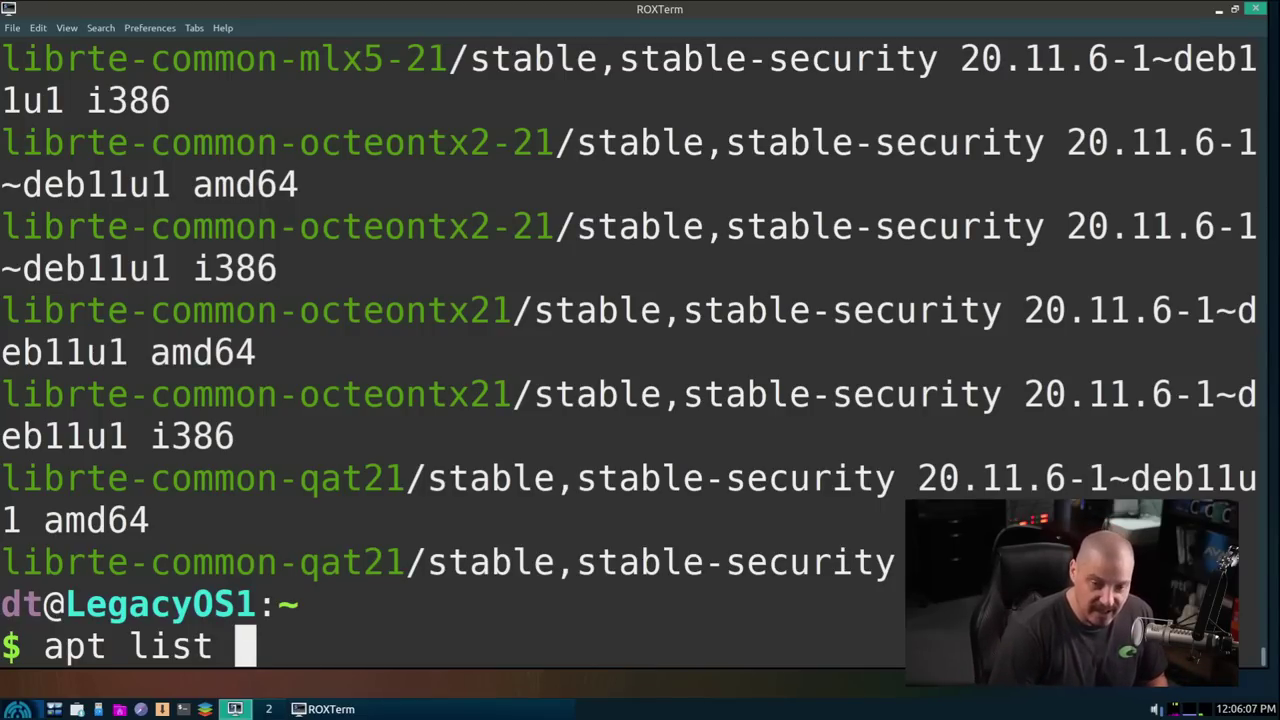
type("--i")
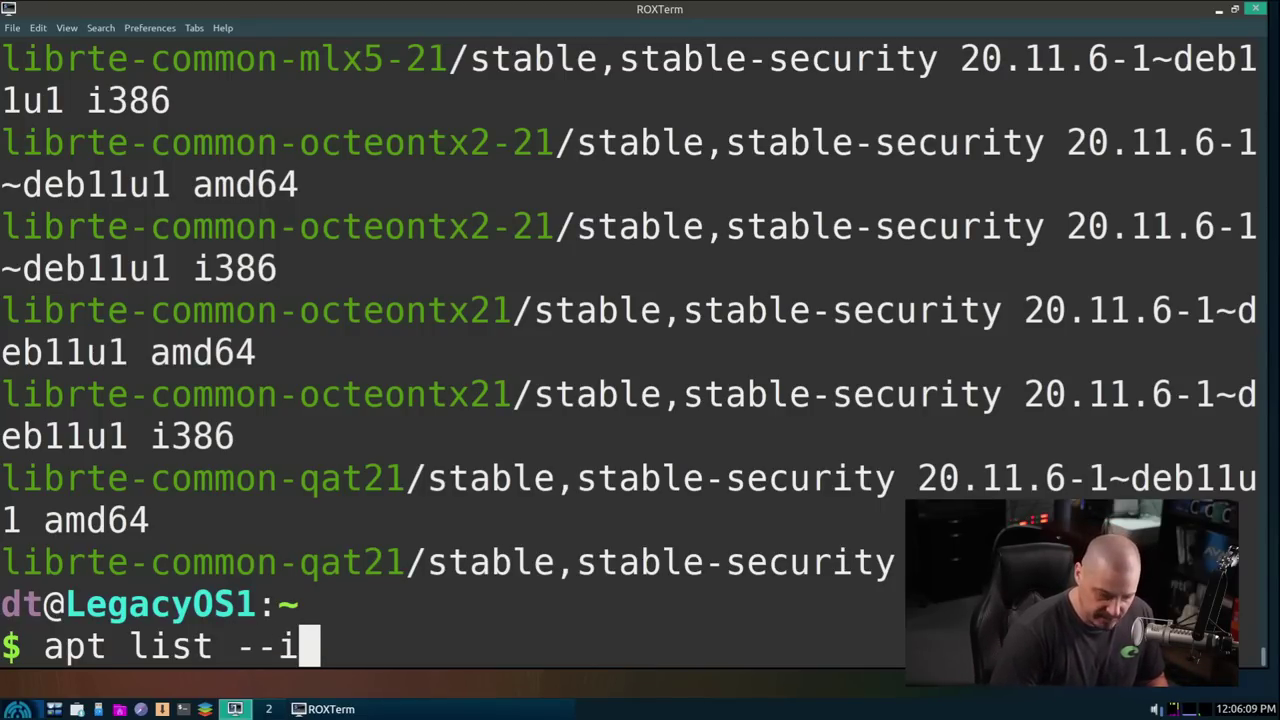
type("nstalled")
key("Return")
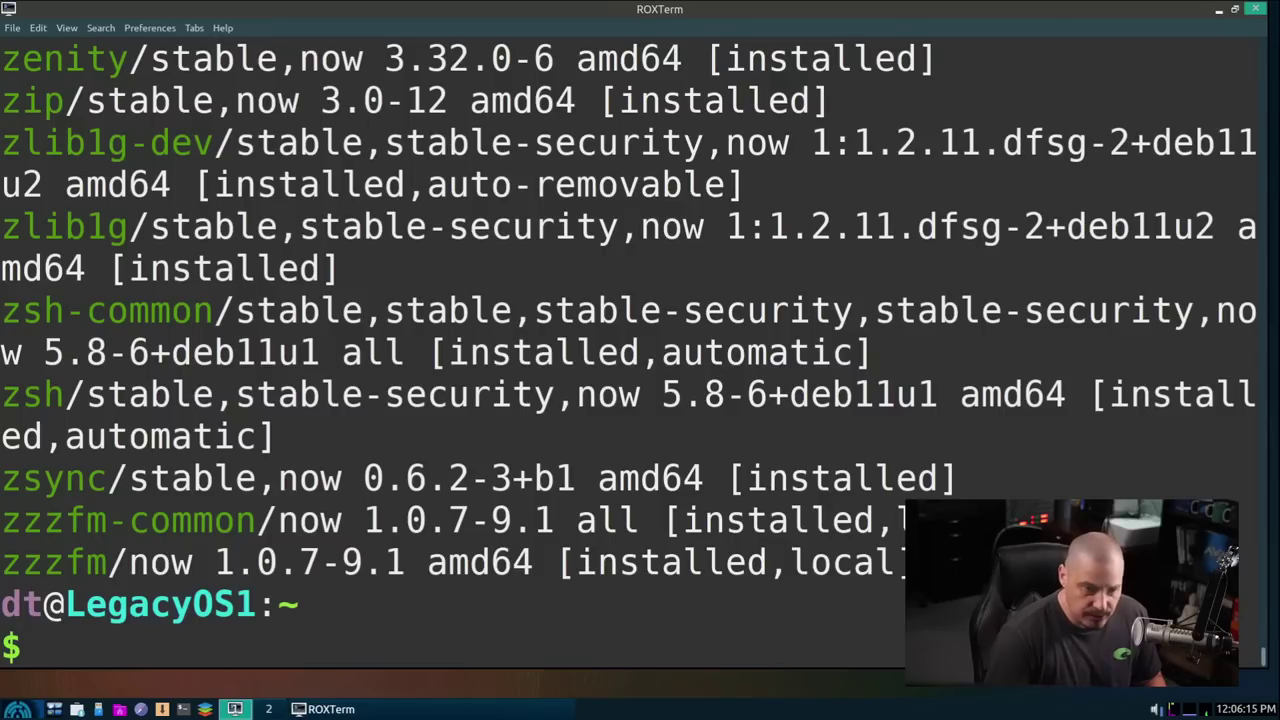
Step: Count installed packages with apt list --installed | wc -l, getting 1906, and highlight the result
key("Up")
type("| w")
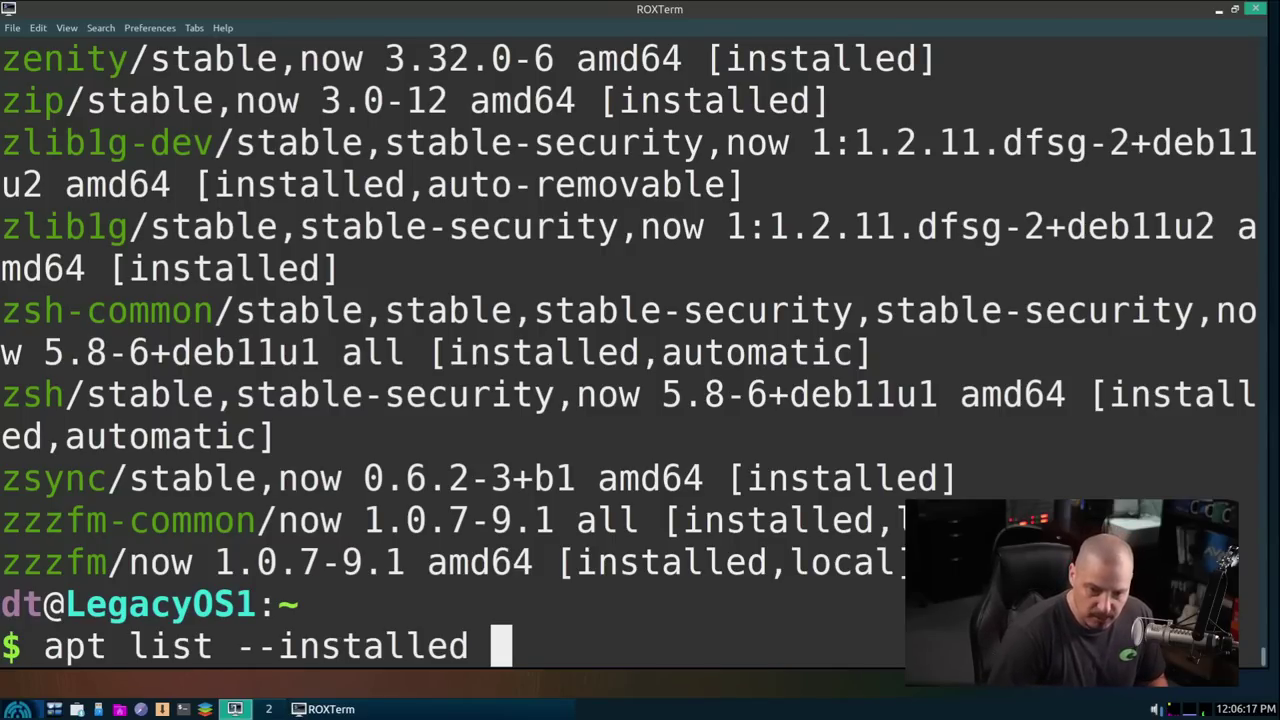
type("c")
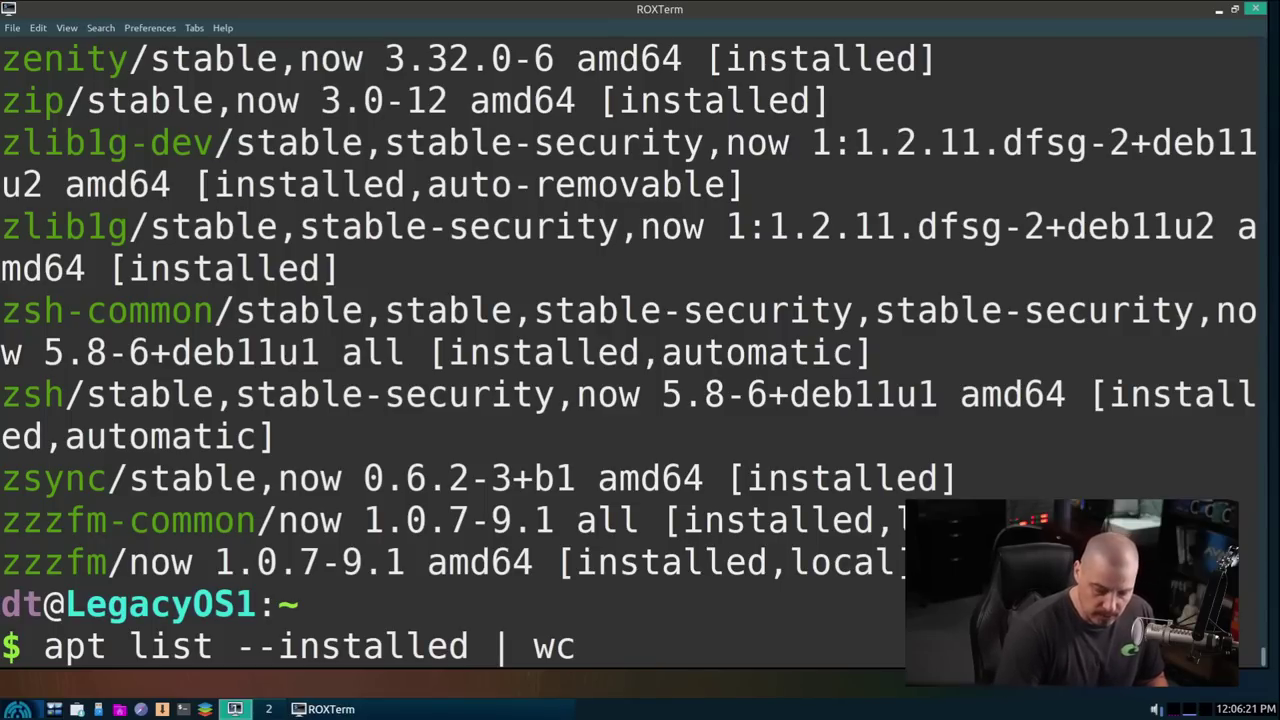
type(" -l")
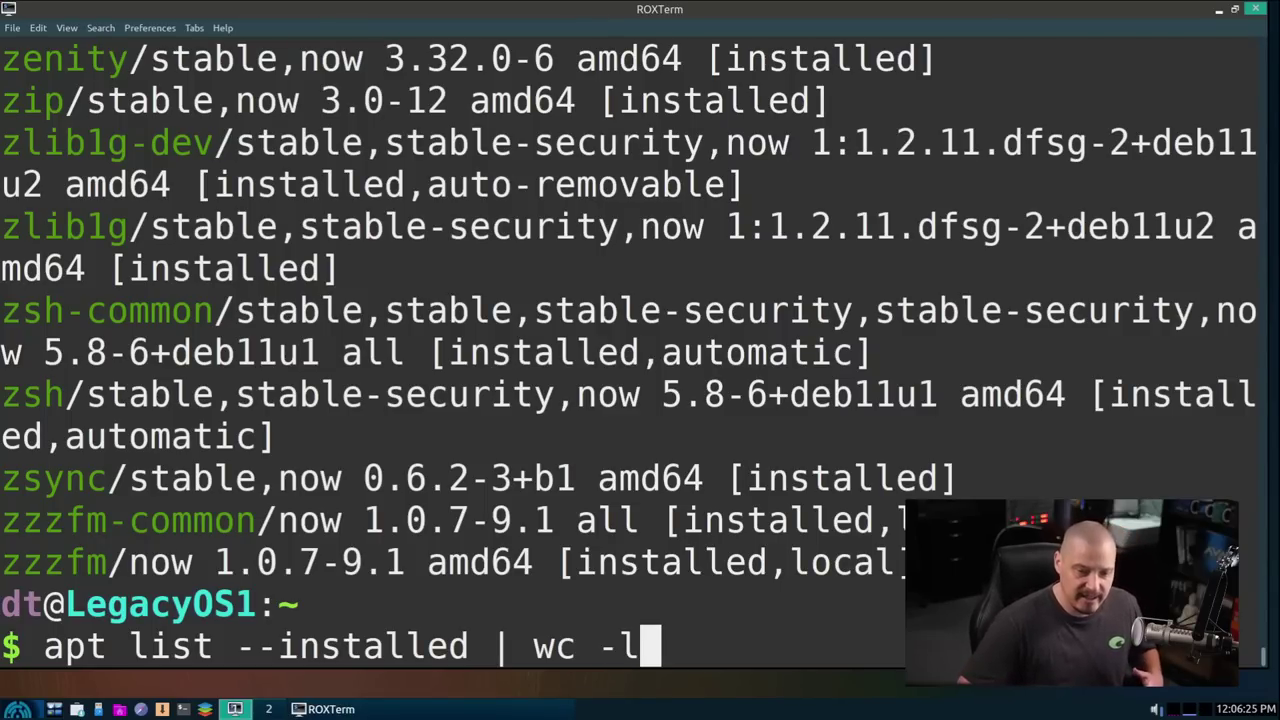
key("Return")
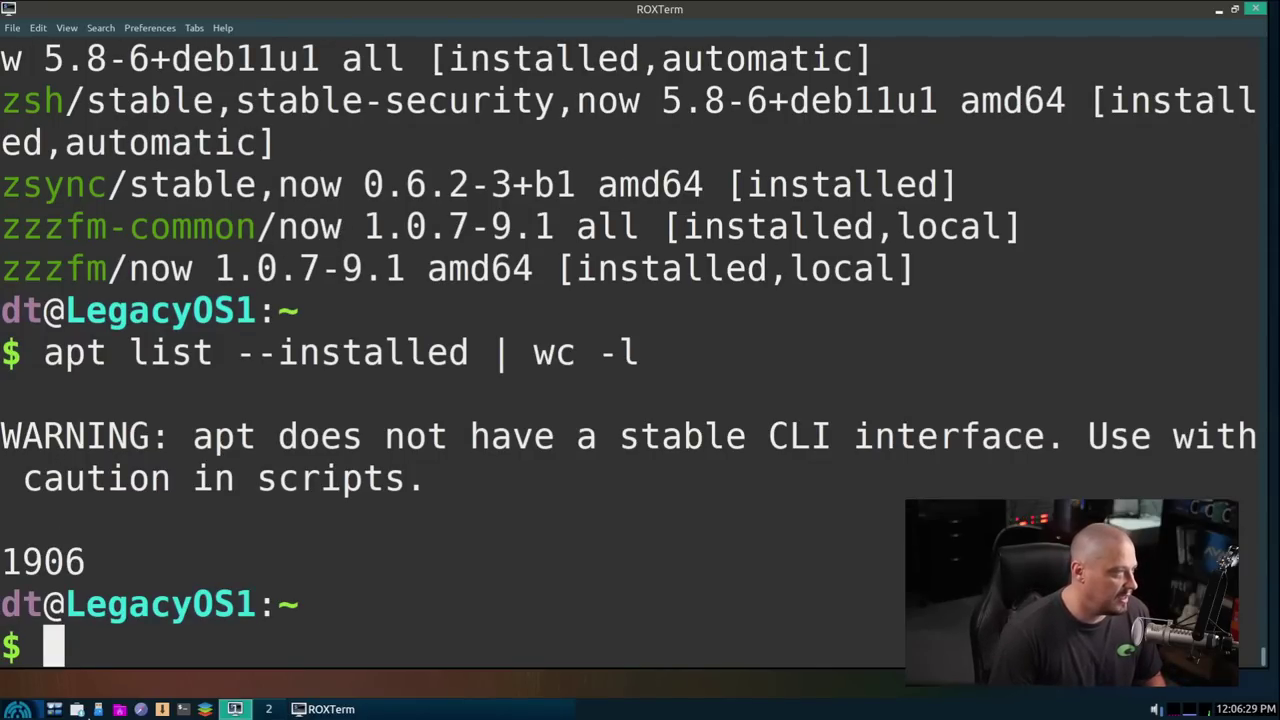
left_click_drag(44, 355, 435, 366)
left_click_drag(115, 566, 24, 562)
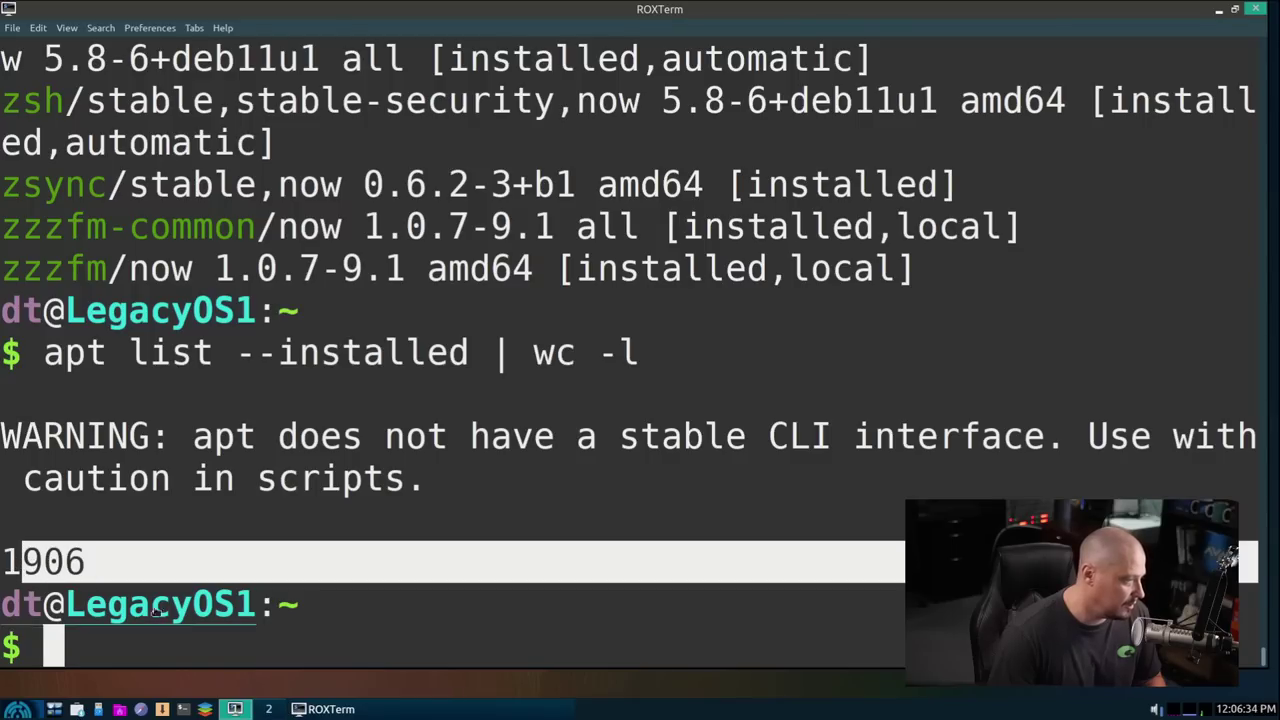
Step: Run whereis systemd and systemctl status, which fails with command not found
left_click(297, 651)
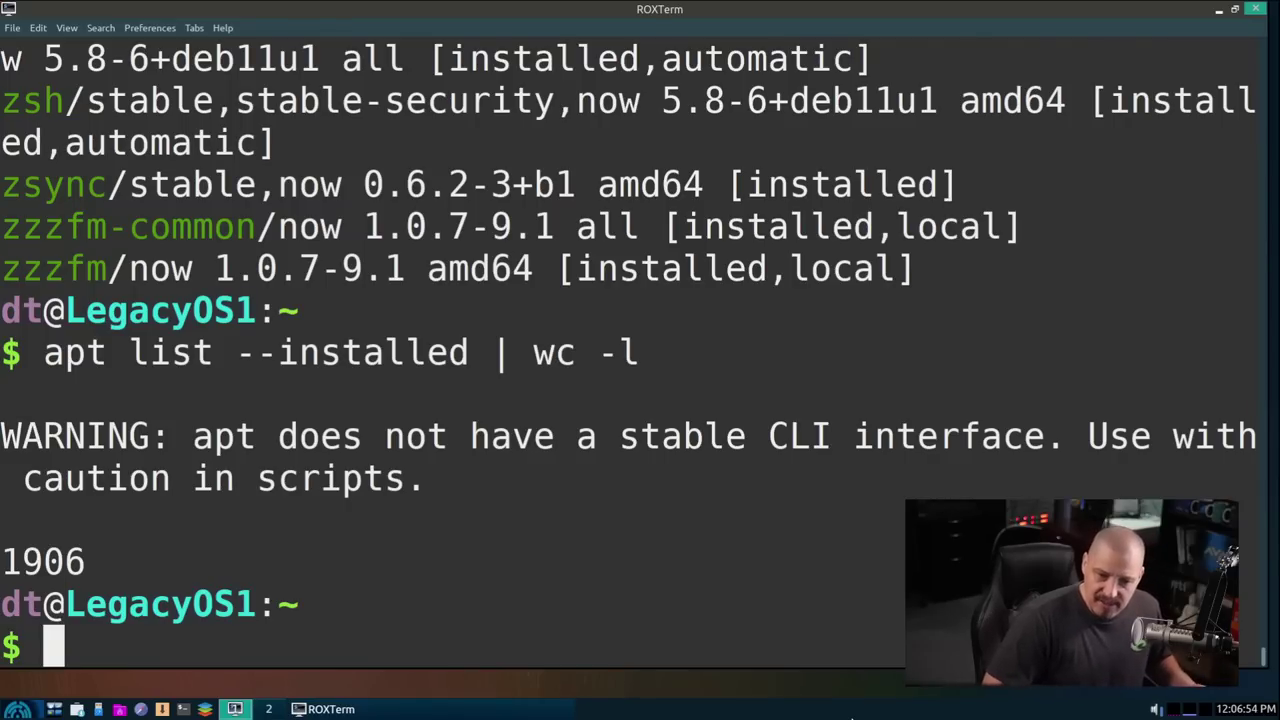
type("whersi")
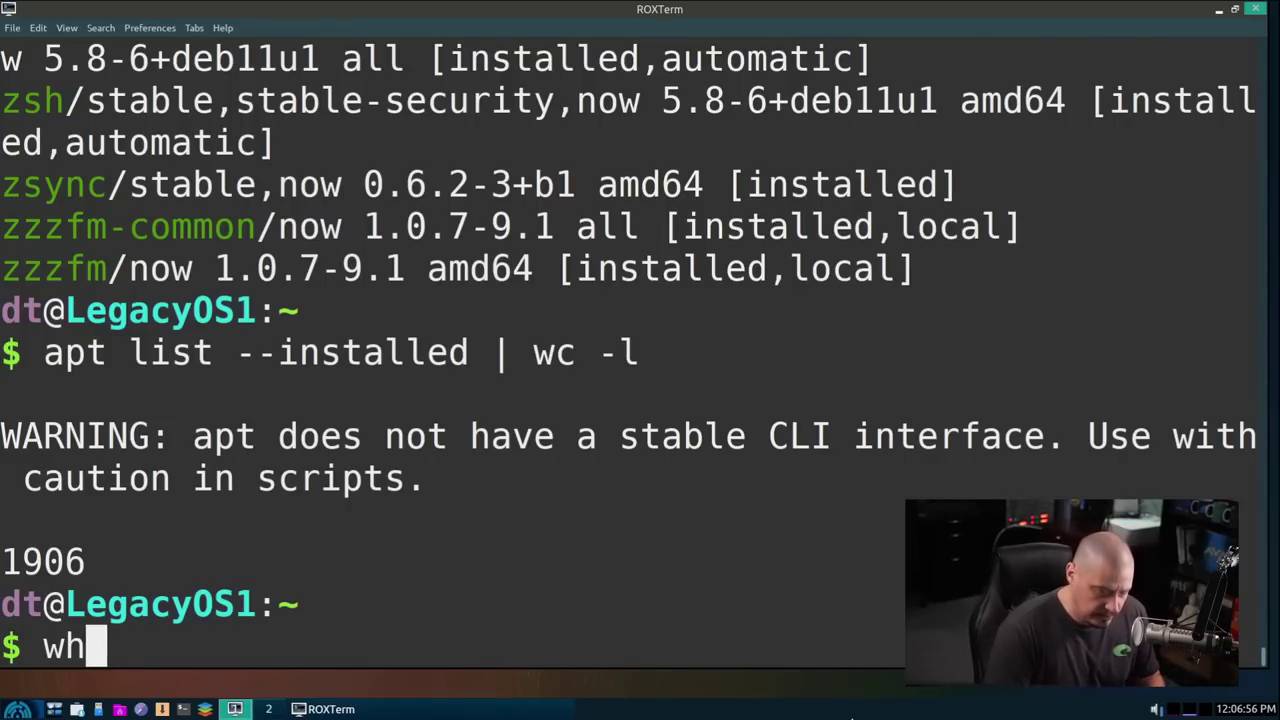
key("BackSpace")
key("BackSpace")
type("eis systemd")
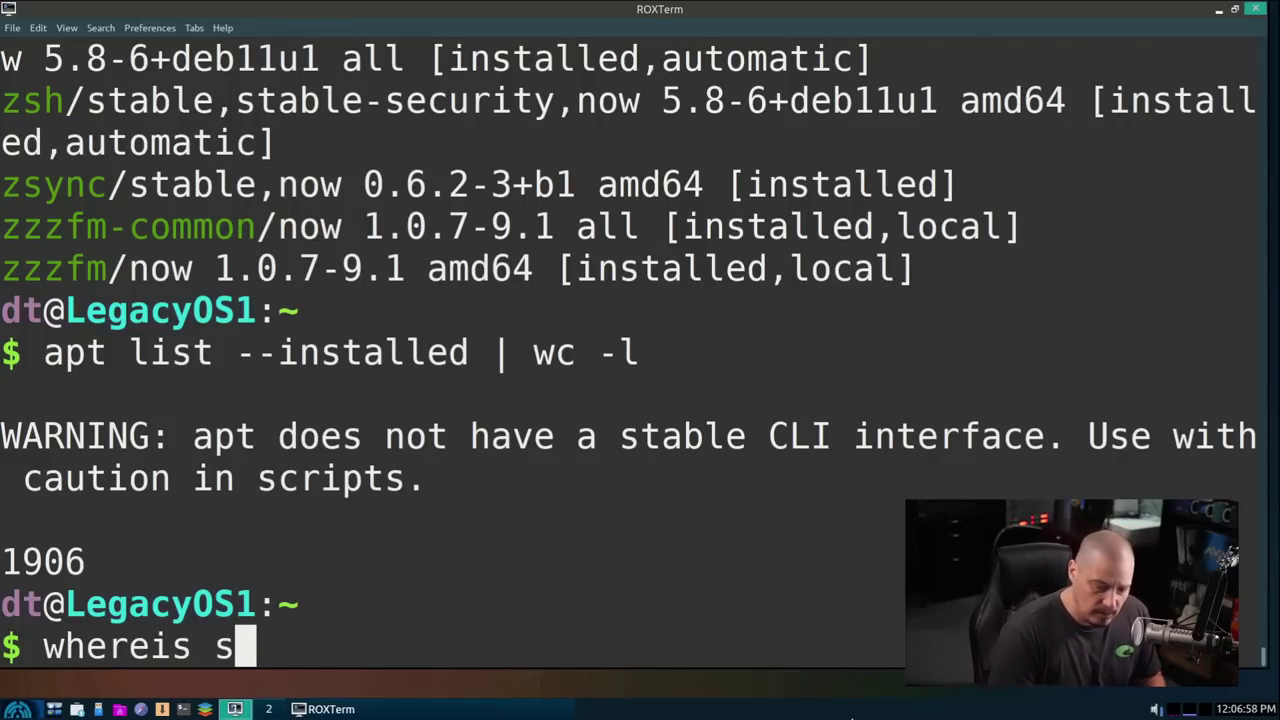
key("Return")
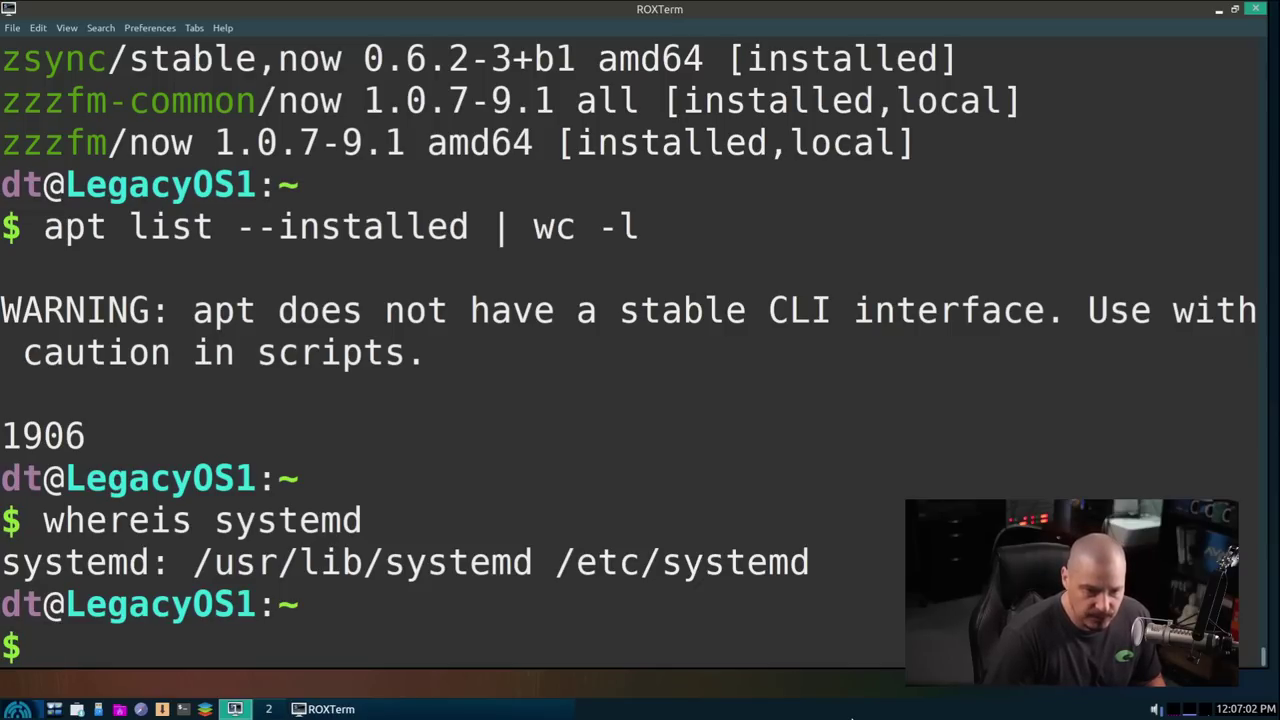
type("systemc")
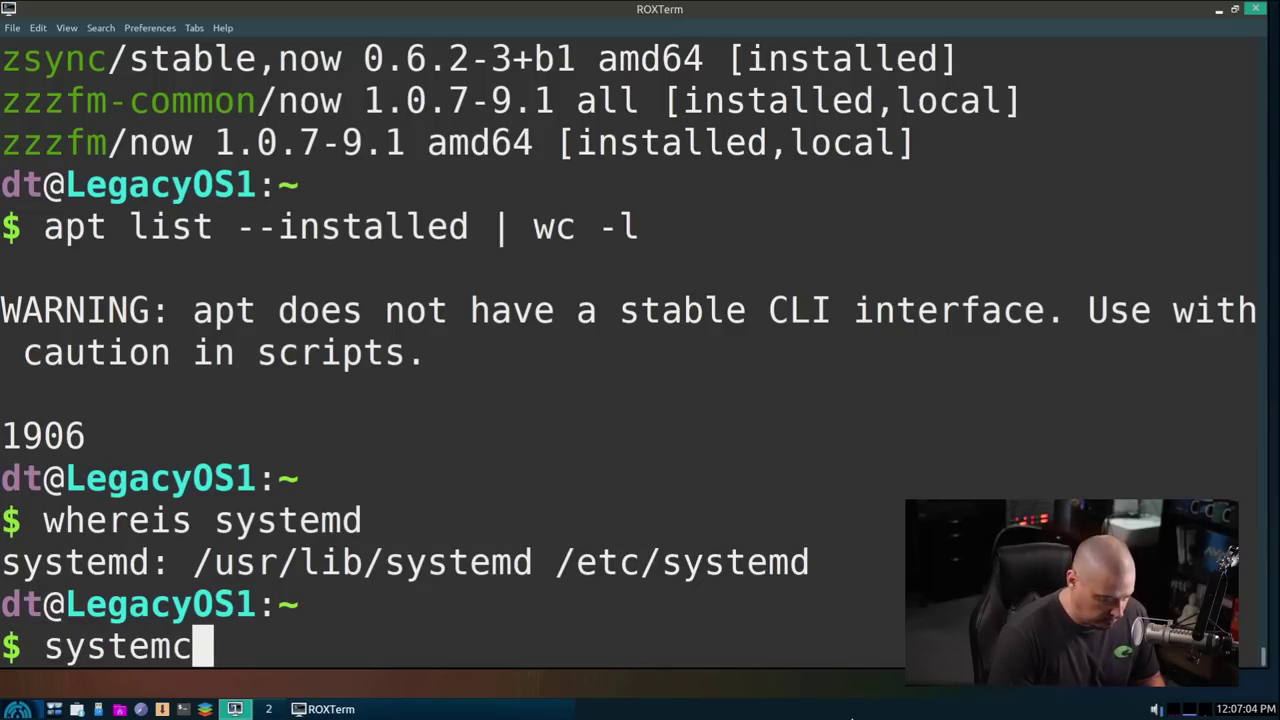
type("tl status")
key("Return")
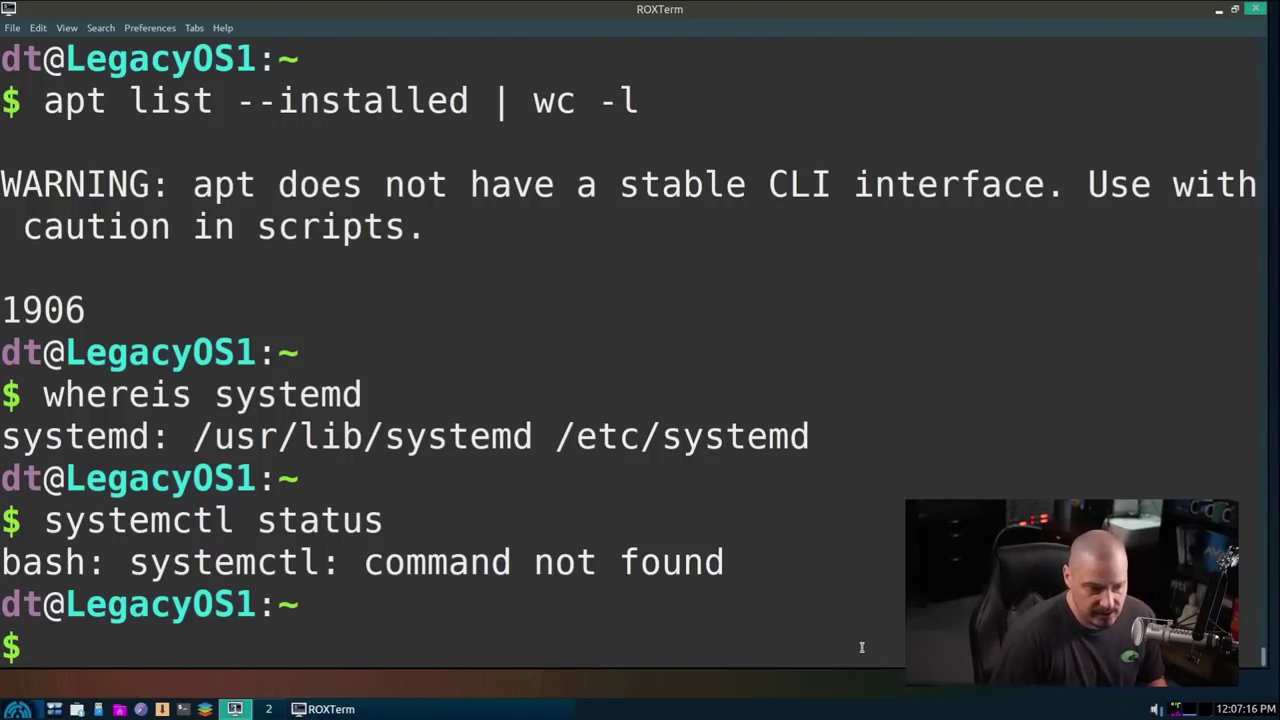
Step: Run whereis sysvinit, finding /usr/share/sysvinit
type("wehr")
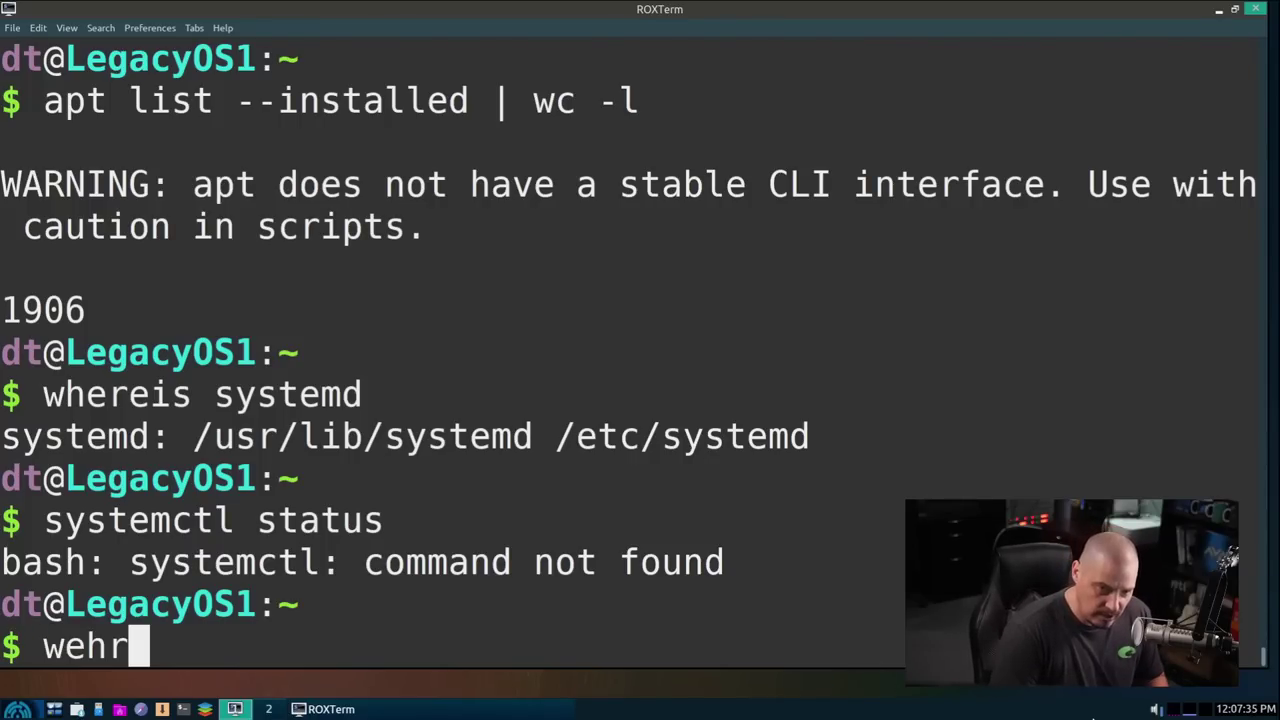
key("BackSpace")
key("BackSpace")
type("ereis ")
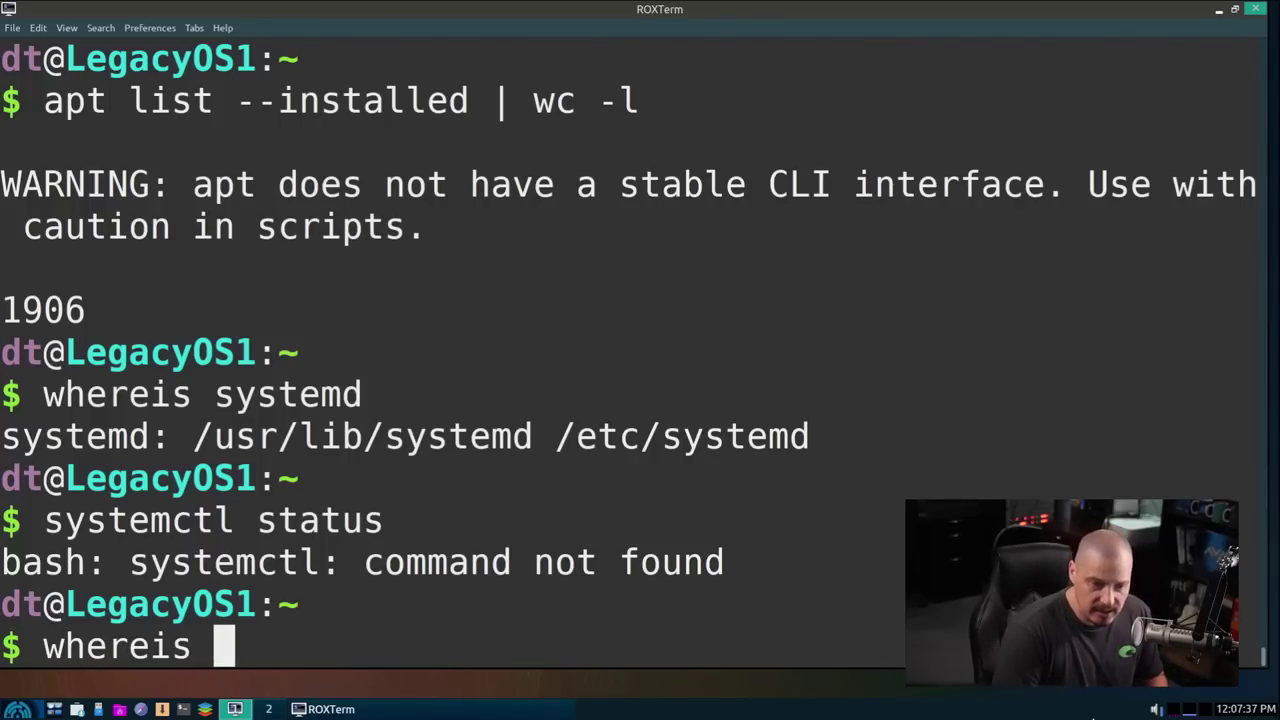
type("sysvinit")
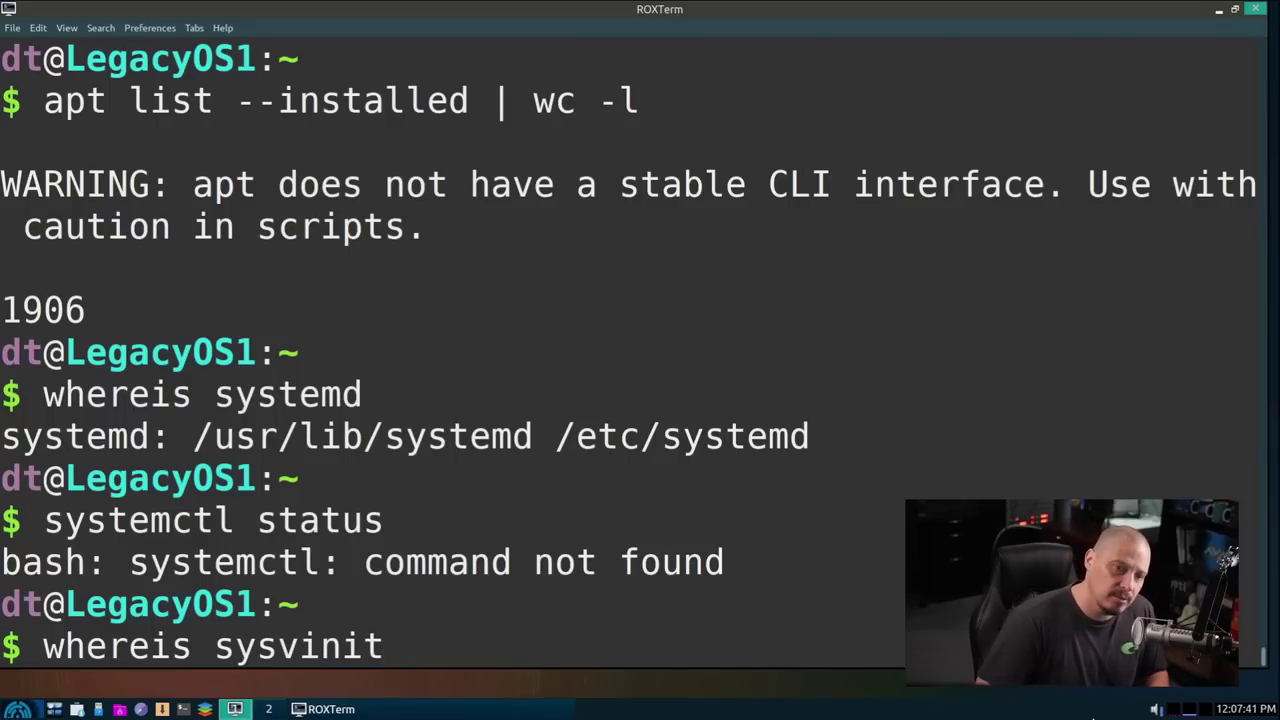
key("Return")
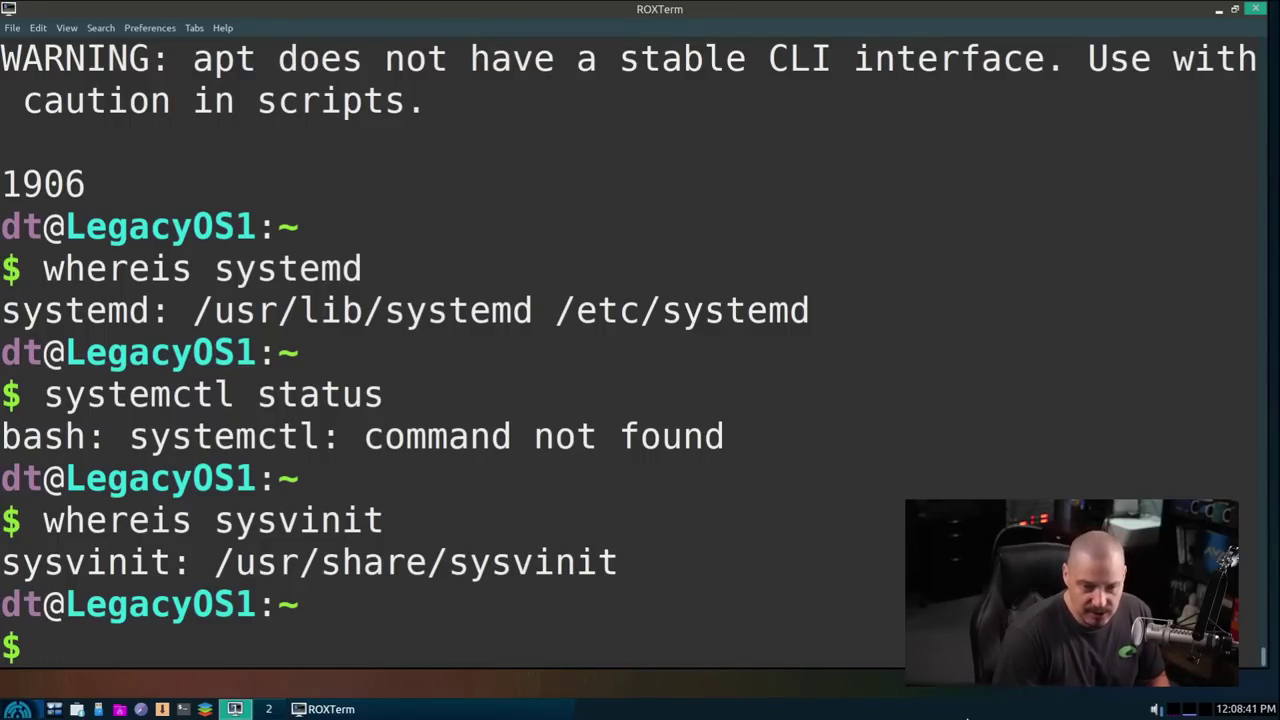
Step: Run whereis flatpak, correcting the faltpak typo; it returns empty
type("wherei")
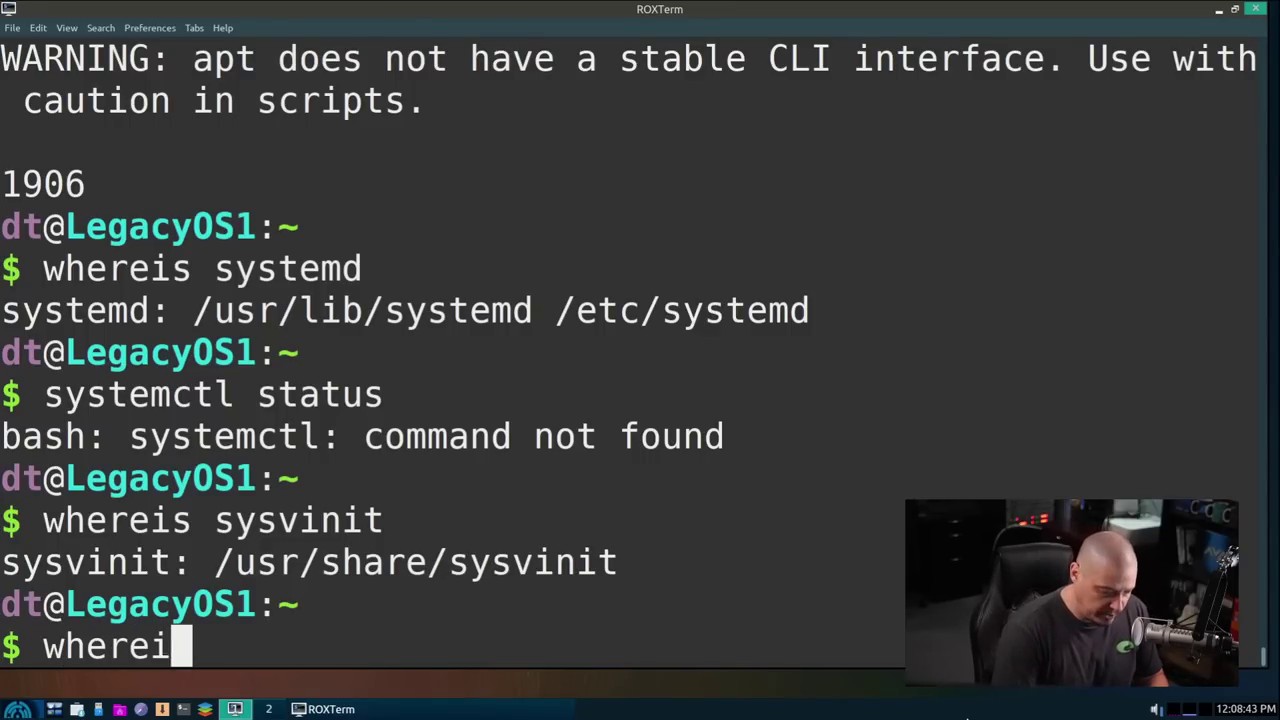
type("s faltpa")
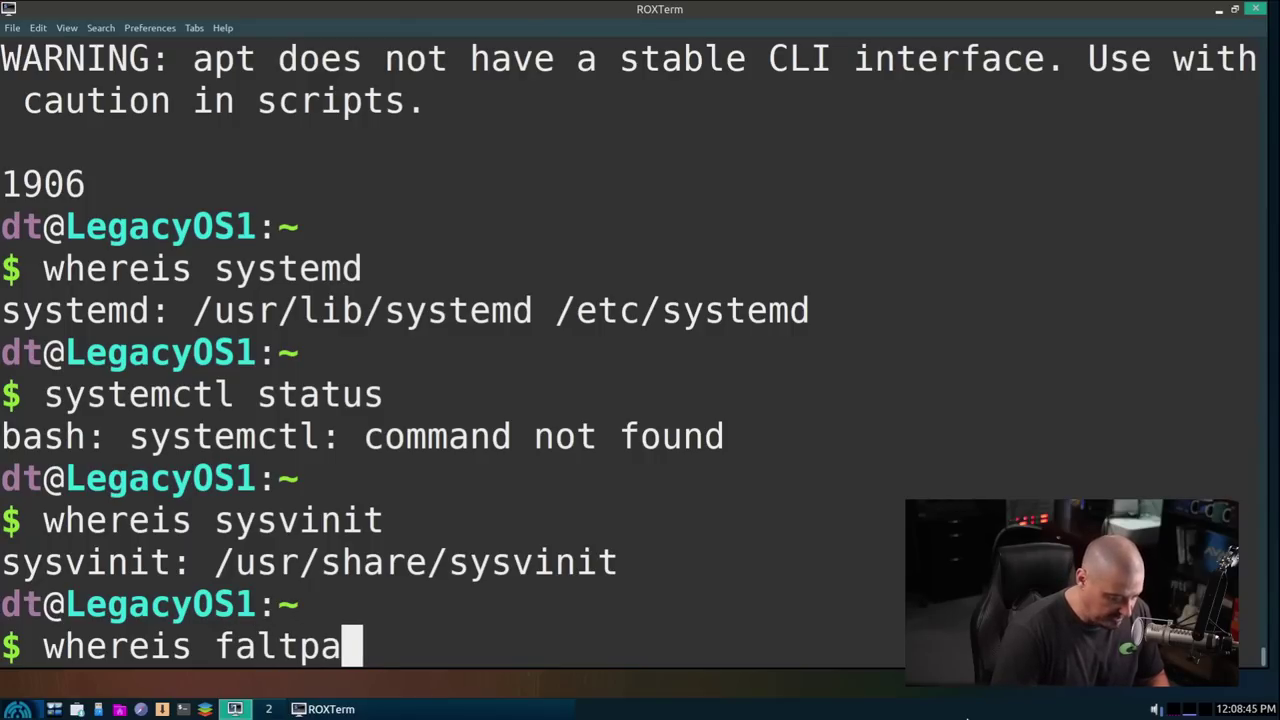
type("k")
key("Return")
key("Up")
key("BackSpace")
key("Left")
key("Left")
key("Left")
key("Left")
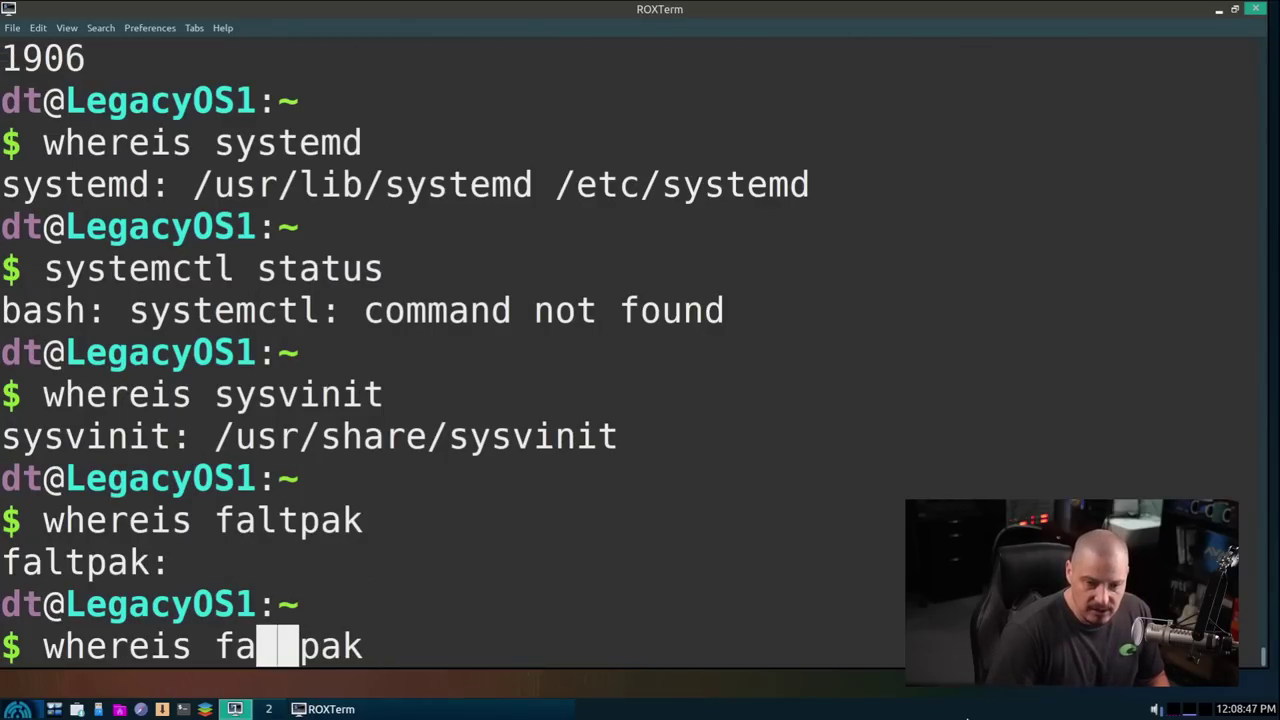
key("BackSpace")
key("Right")
type("a")
key("Return")
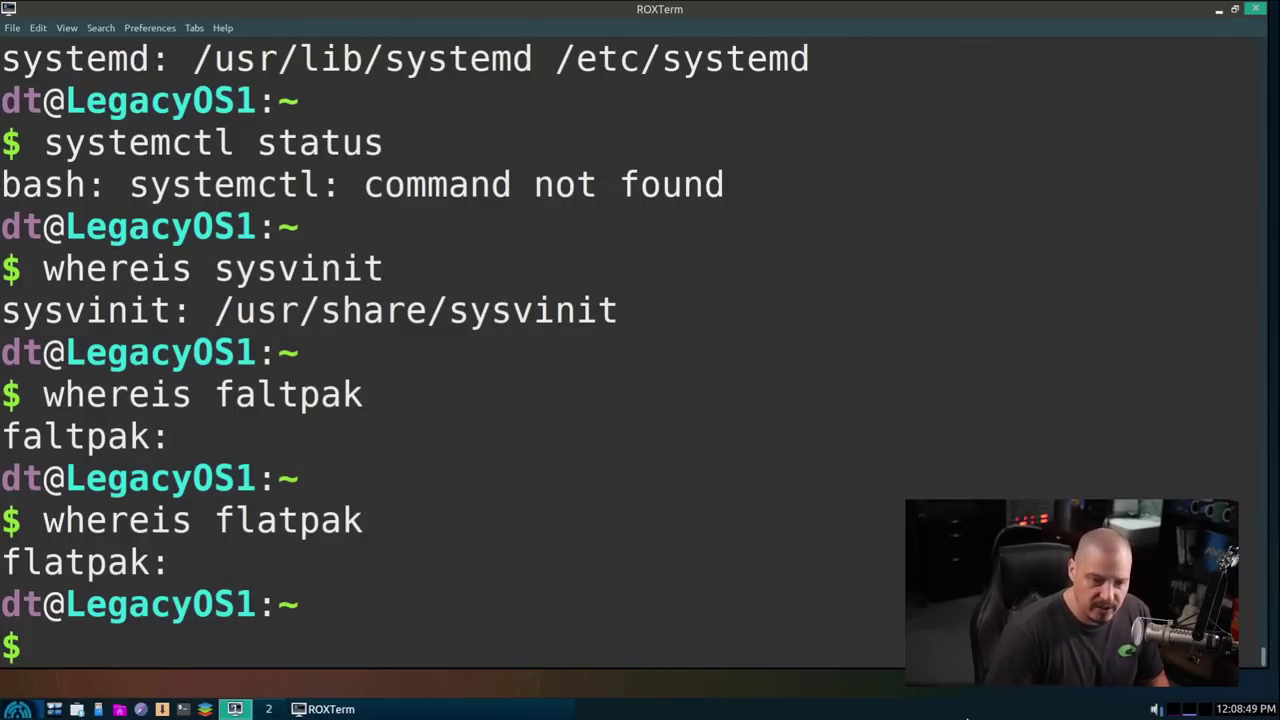
Step: Run whereis snapd and whereis appimage, both returning empty
key("Up")
key("BackSpace")
key("BackSpace")
key("BackSpace")
key("BackSpace")
key("BackSpace")
key("BackSpace")
key("BackSpace")
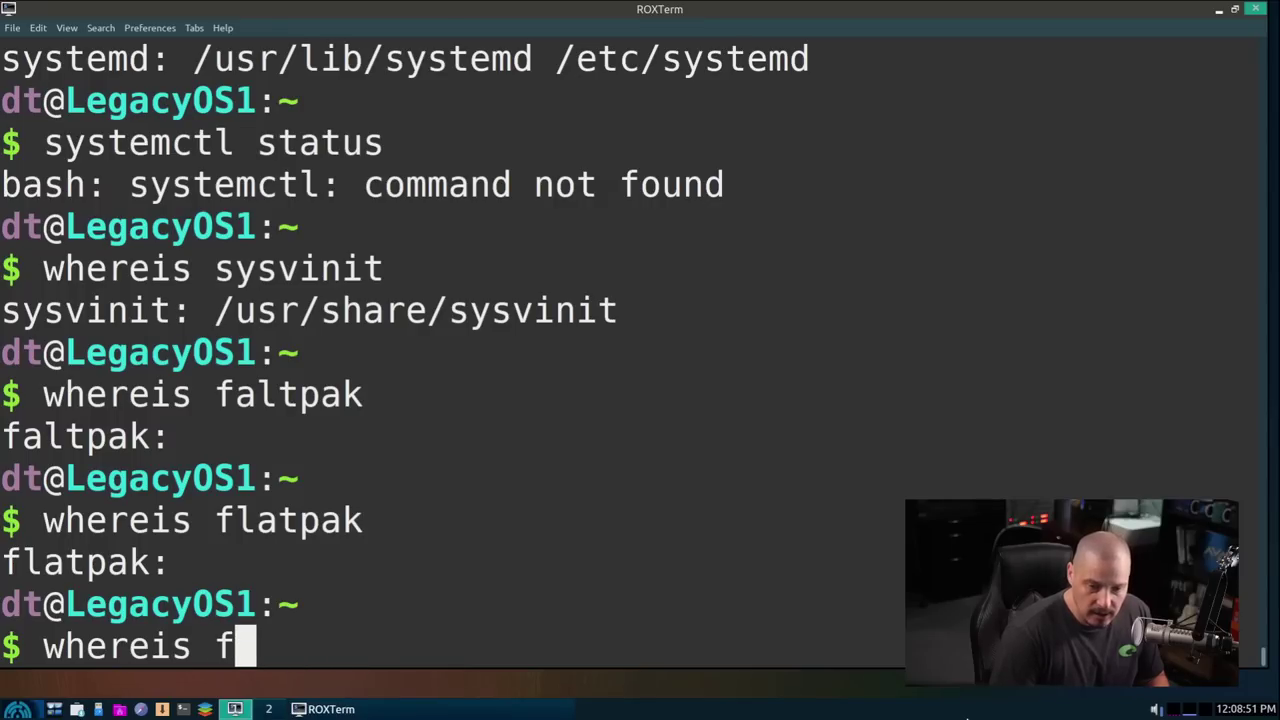
type("snapd")
key("Return")
key("Up")
key("BackSpace")
key("BackSpace")
key("BackSpace")
key("BackSpace")
key("BackSpace")
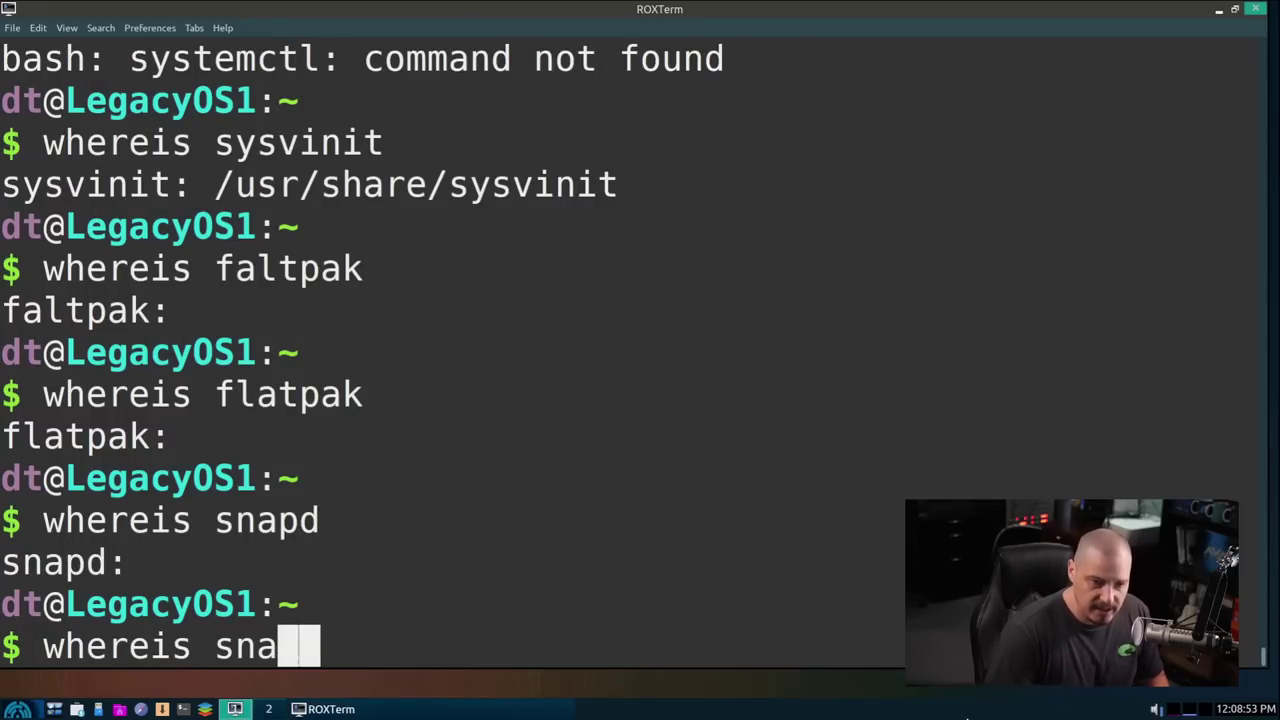
type("appimag")
type("e")
key("Return")
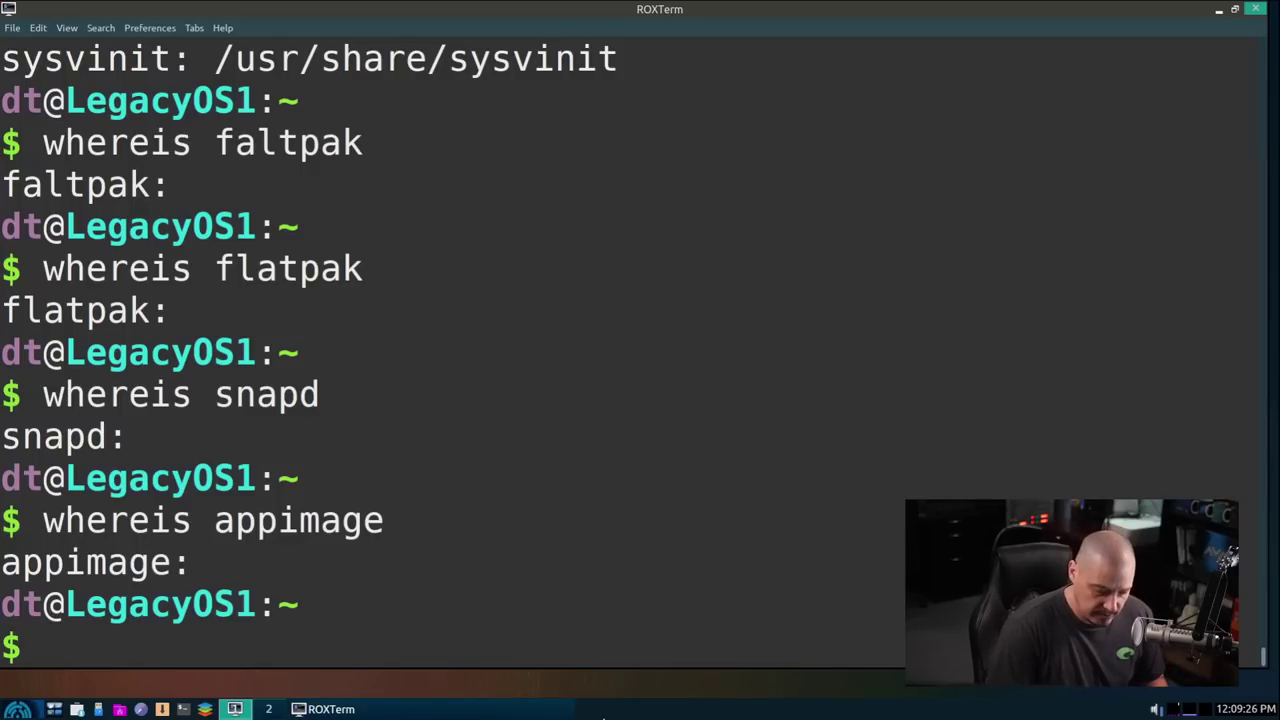
Step: Run htop with a smaller font, sort processes by MEM%, then close ROXTerm
type("htop")
key("Return")
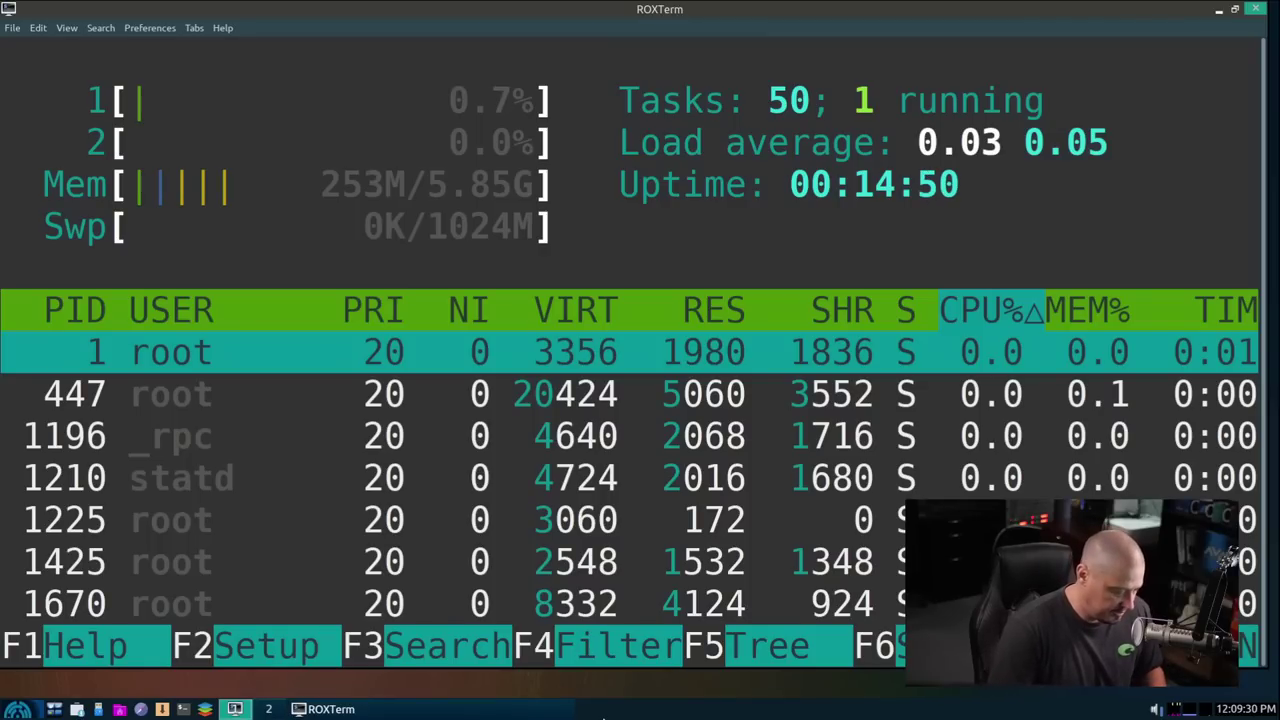
key("ctrl+minus")
key("ctrl+minus")
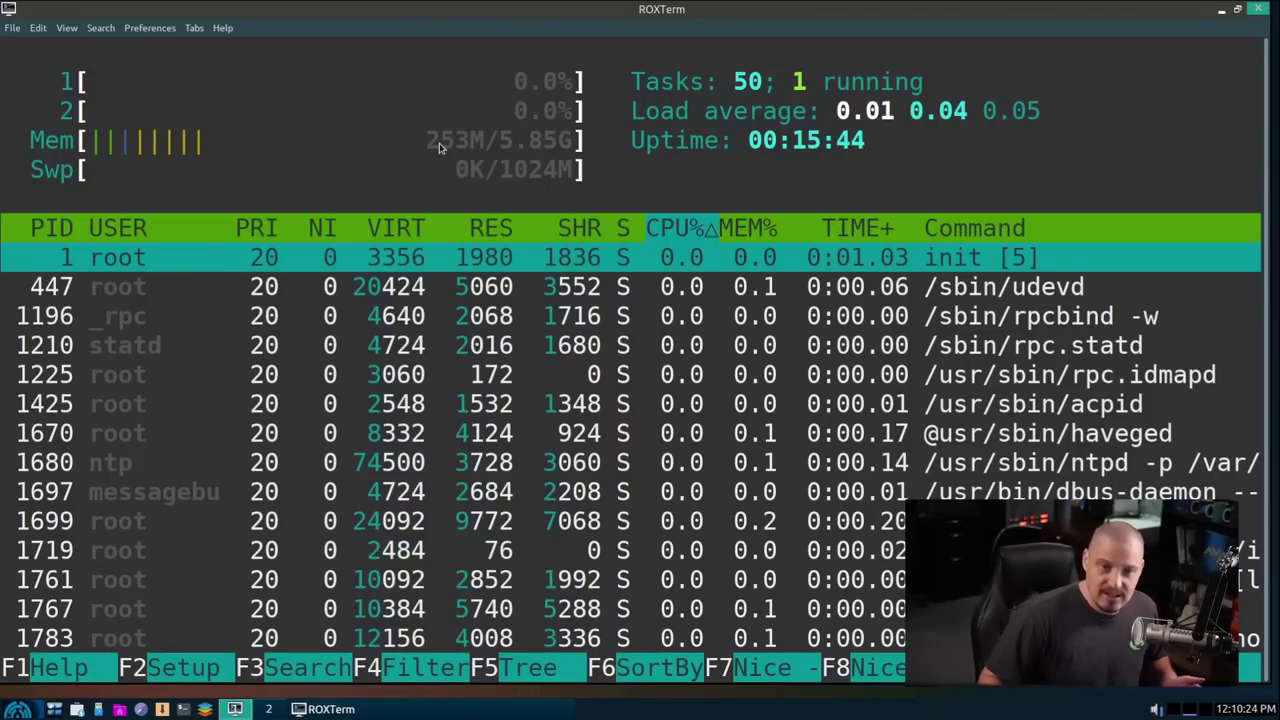
key("M")
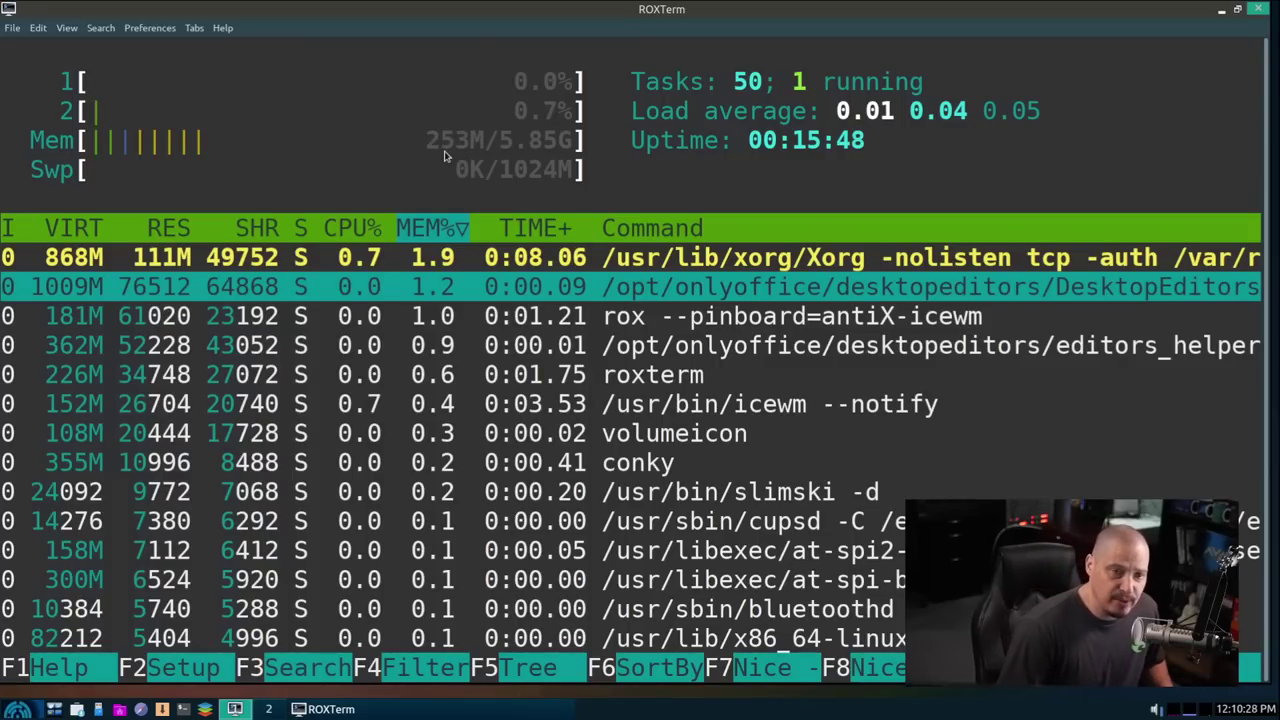
left_click(1261, 9)
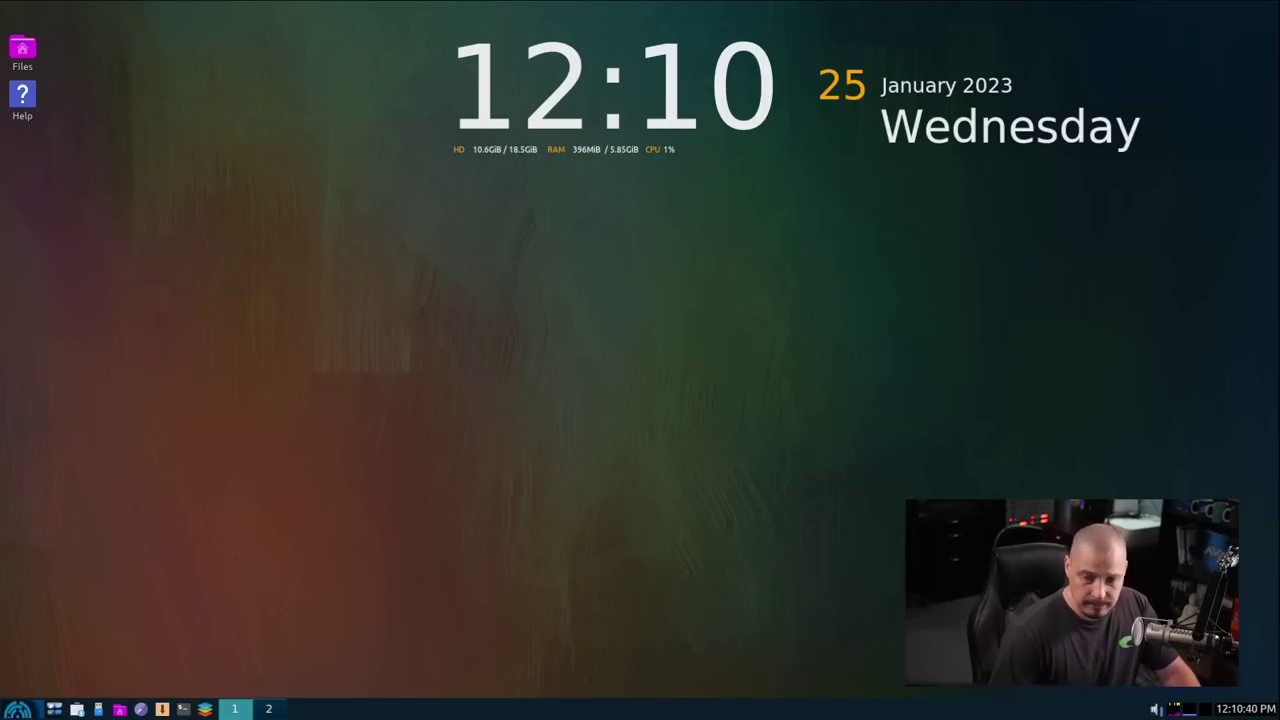
Step: Launch Geany, view its About dialog showing version 1.37.1, then close both windows
left_click(17, 708)
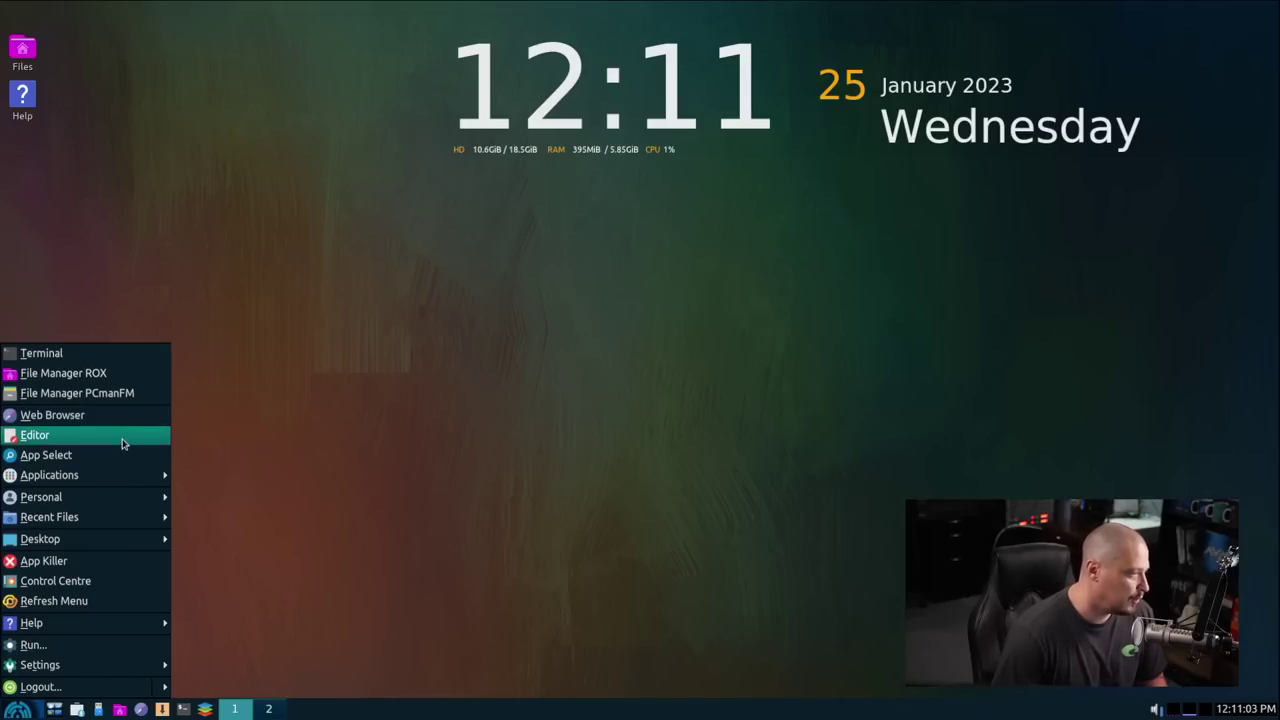
left_click(122, 443)
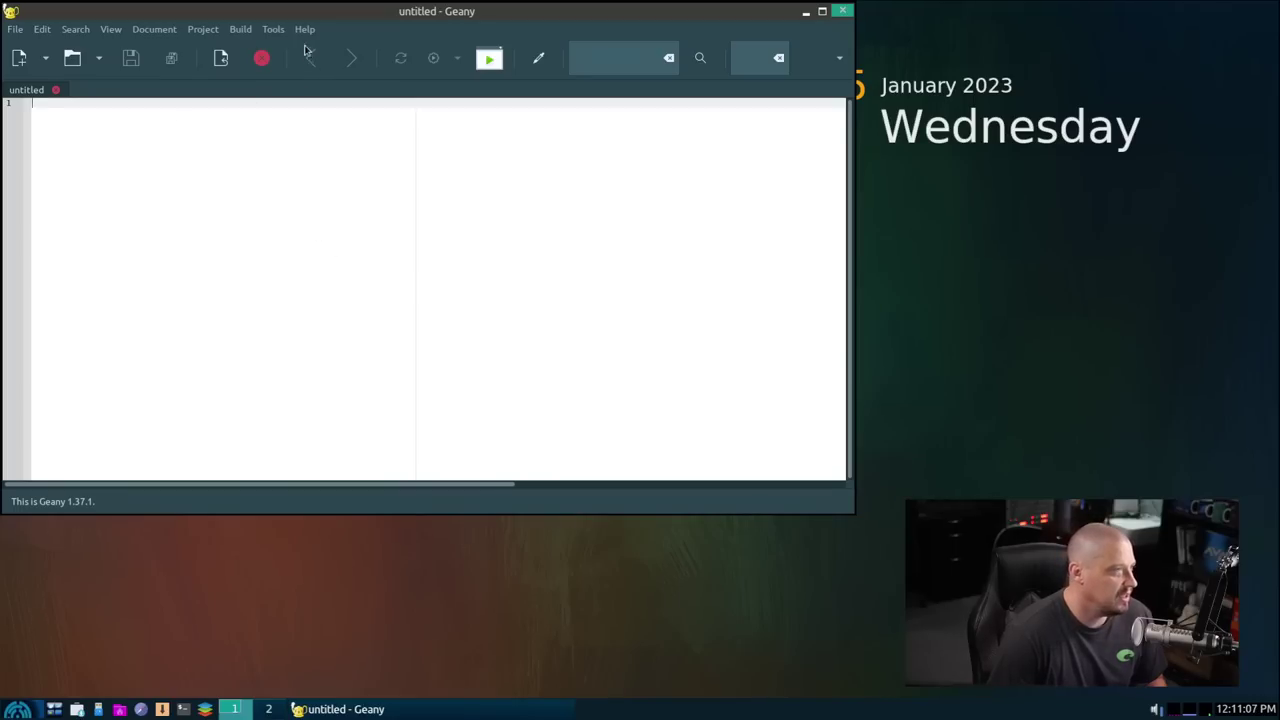
left_click(304, 29)
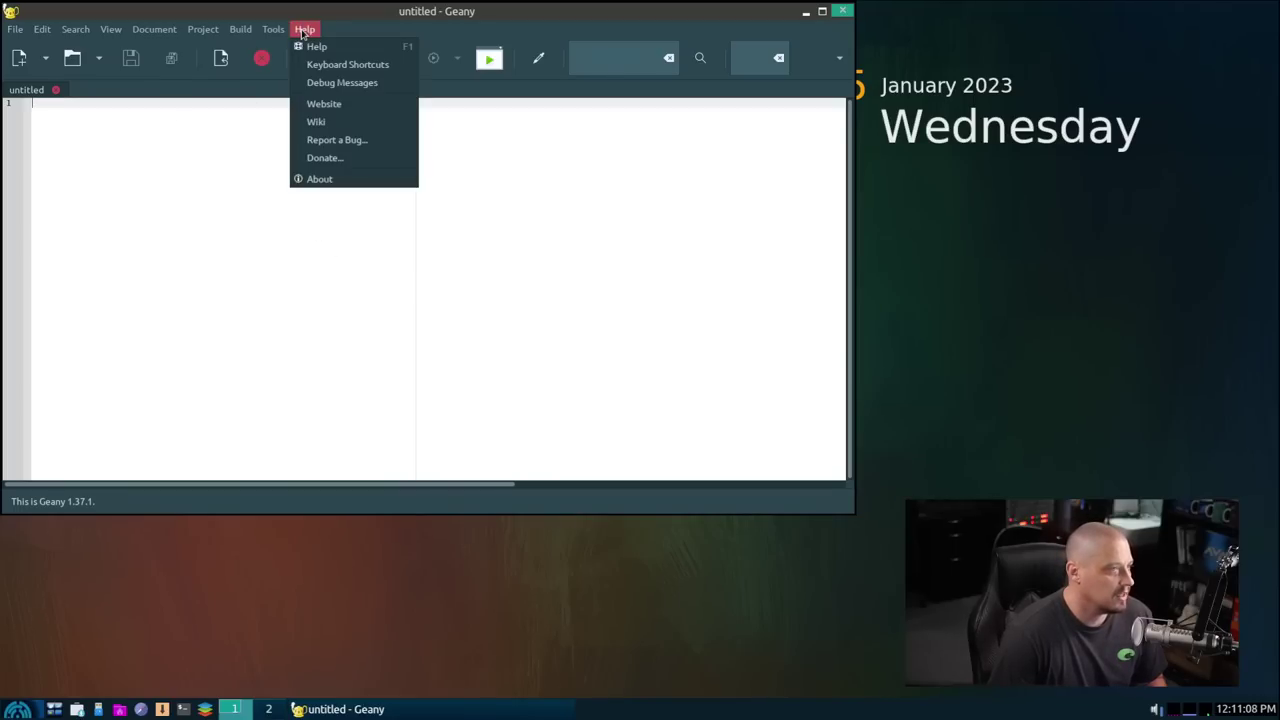
left_click(348, 183)
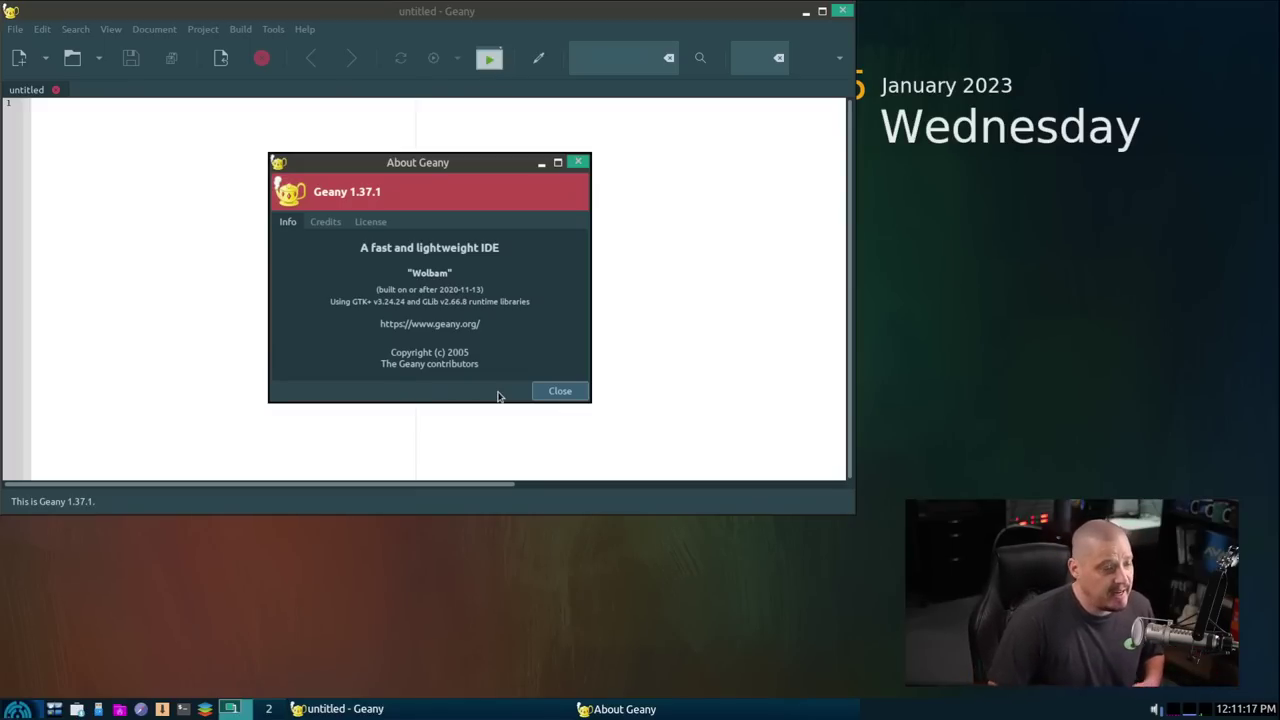
left_click(580, 162)
left_click(843, 11)
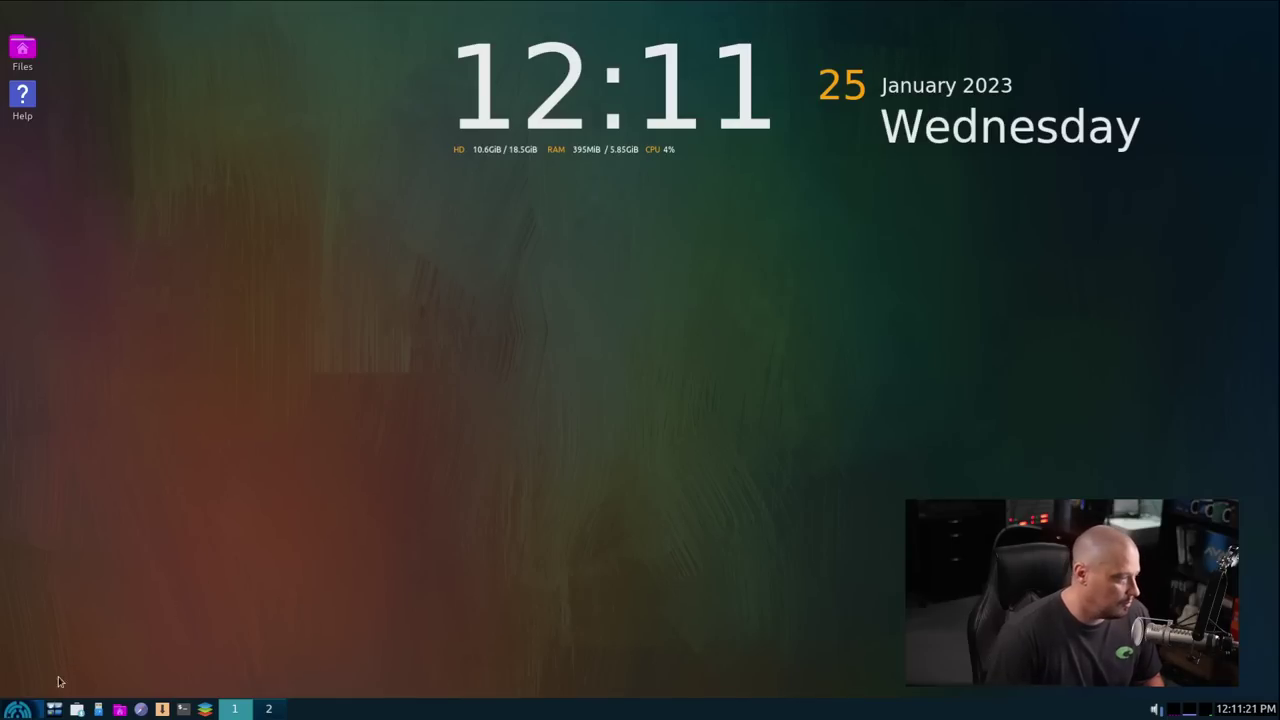
Step: Launch App Select from the Start menu, centre its window and focus the Search / Filter field
left_click(18, 709)
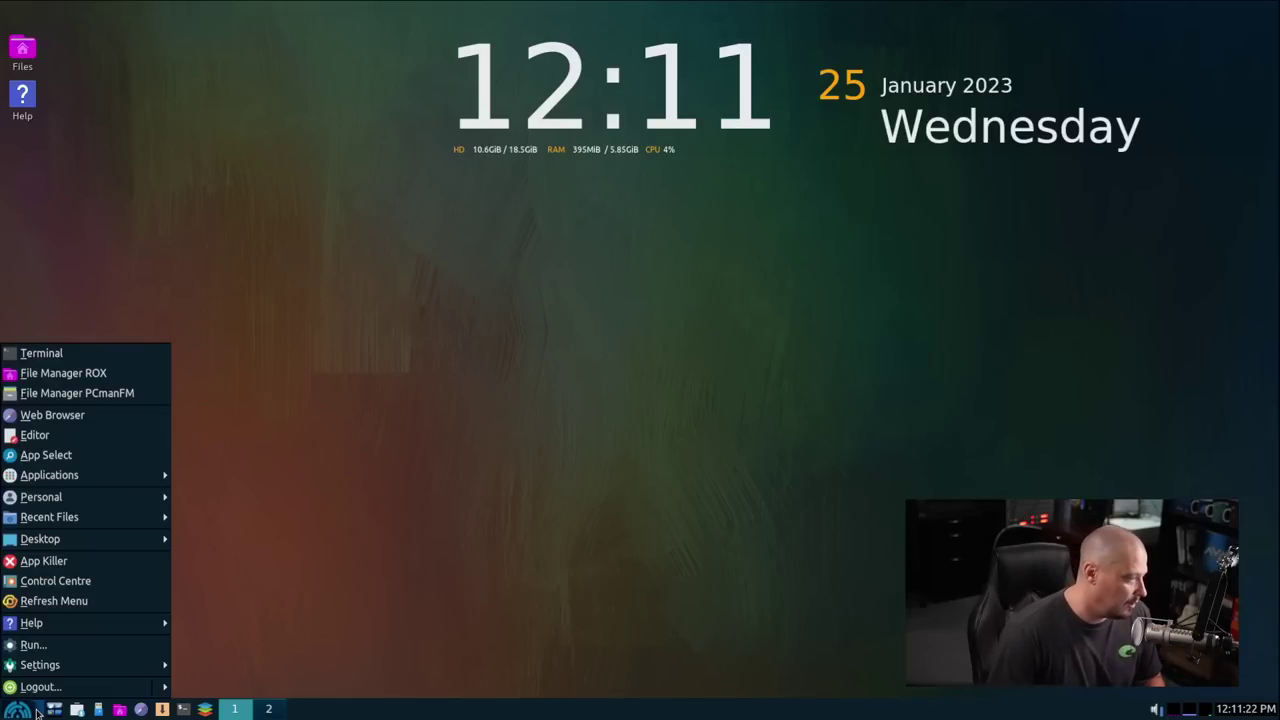
left_click(80, 458)
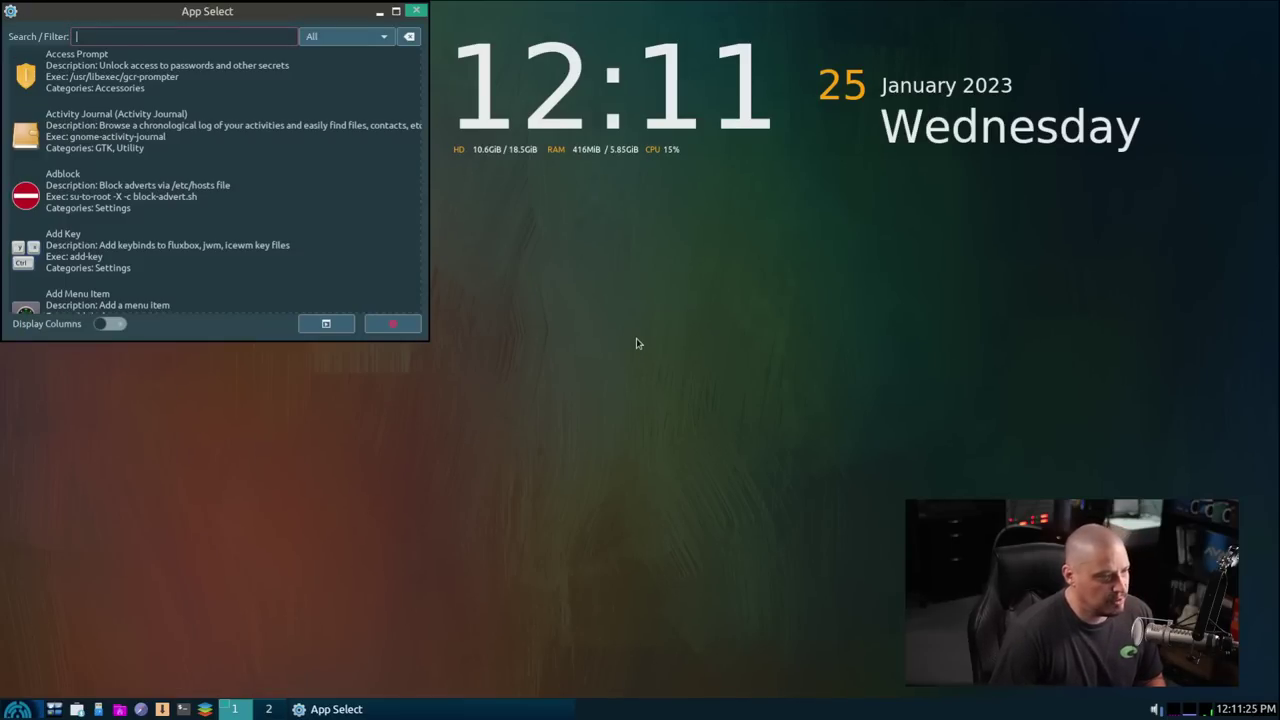
left_click_drag(305, 12, 638, 209)
left_click(566, 243)
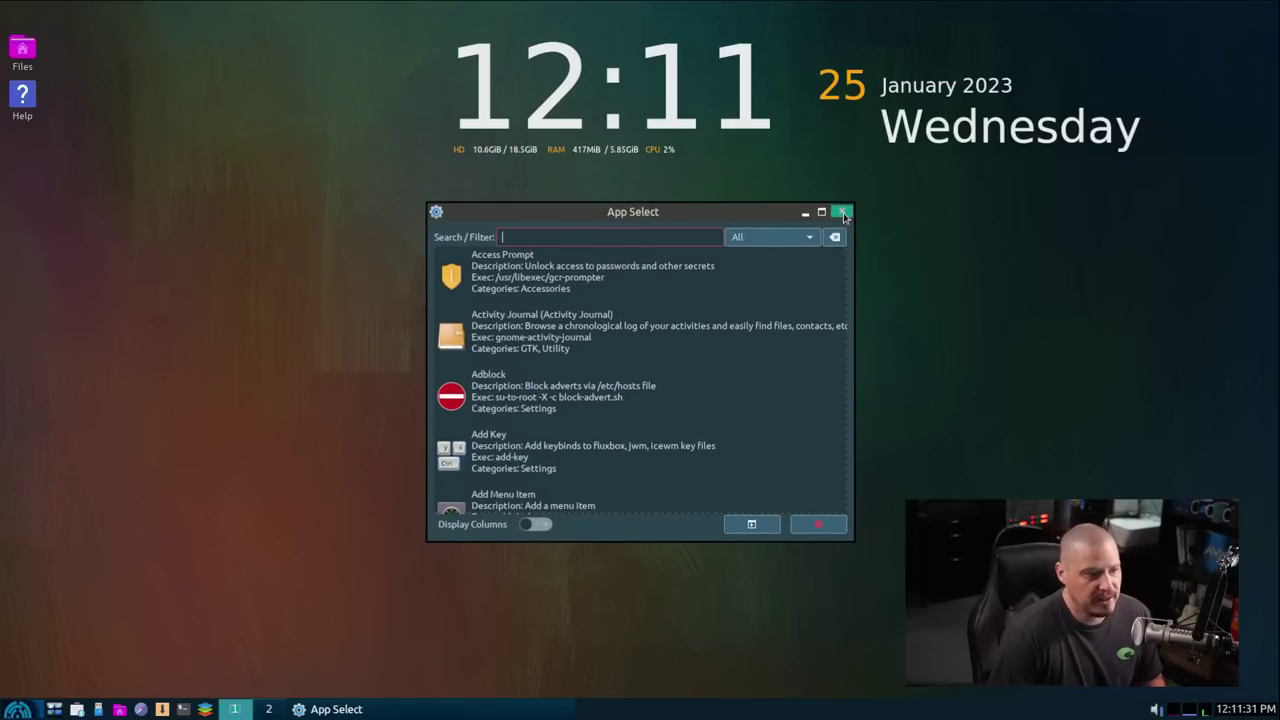
Step: Close App Select, run Chroot Rescue Scan from Applications > antiX, then close it
left_click(843, 213)
left_click(17, 709)
mouse_move(119, 475)
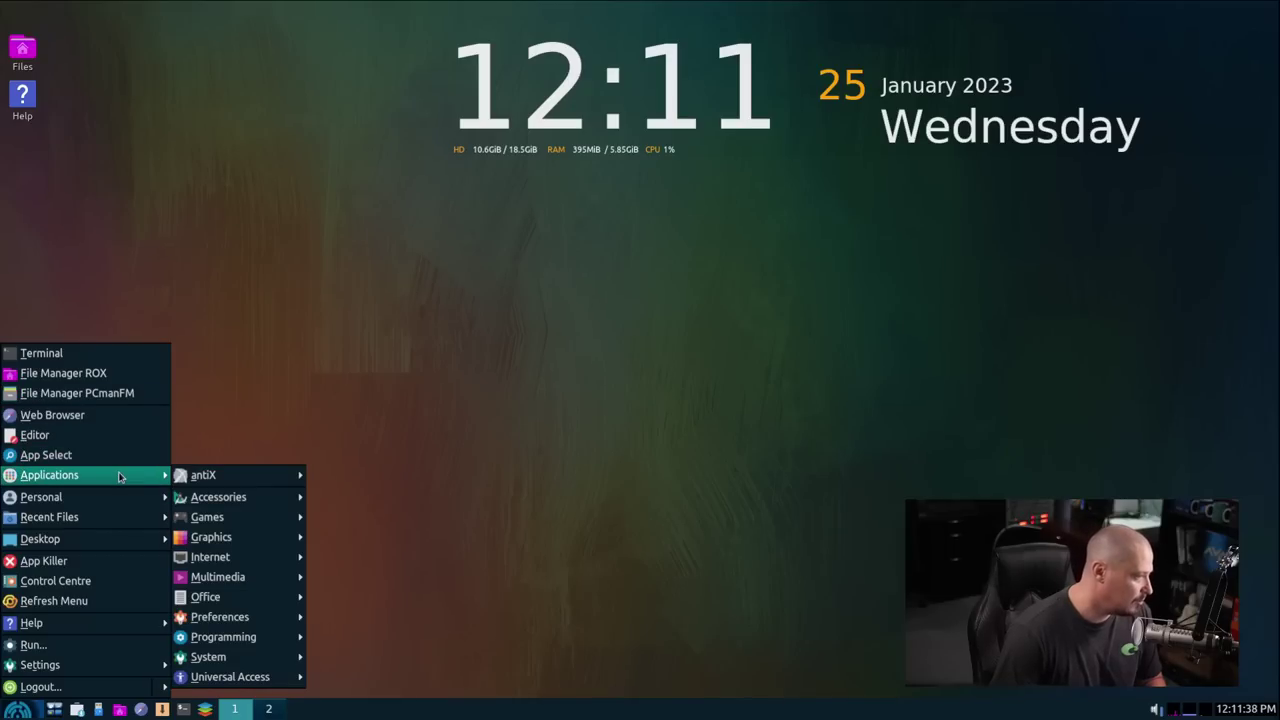
mouse_move(241, 475)
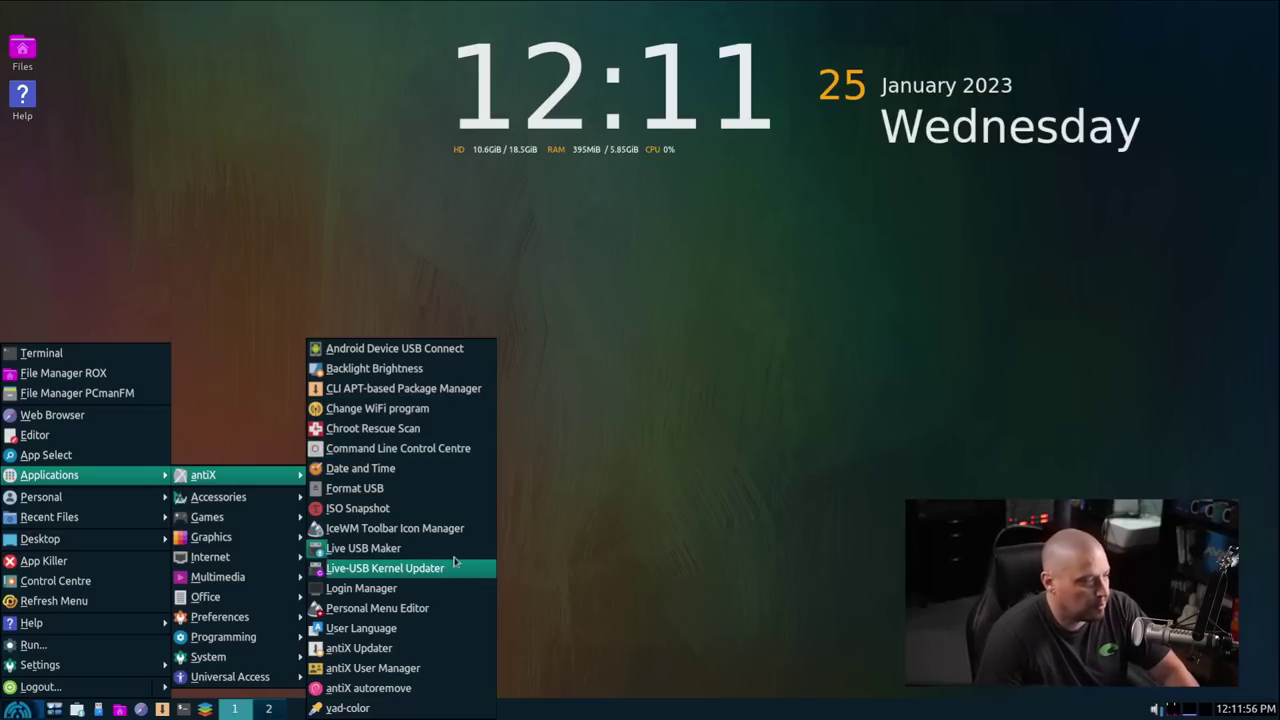
left_click(415, 430)
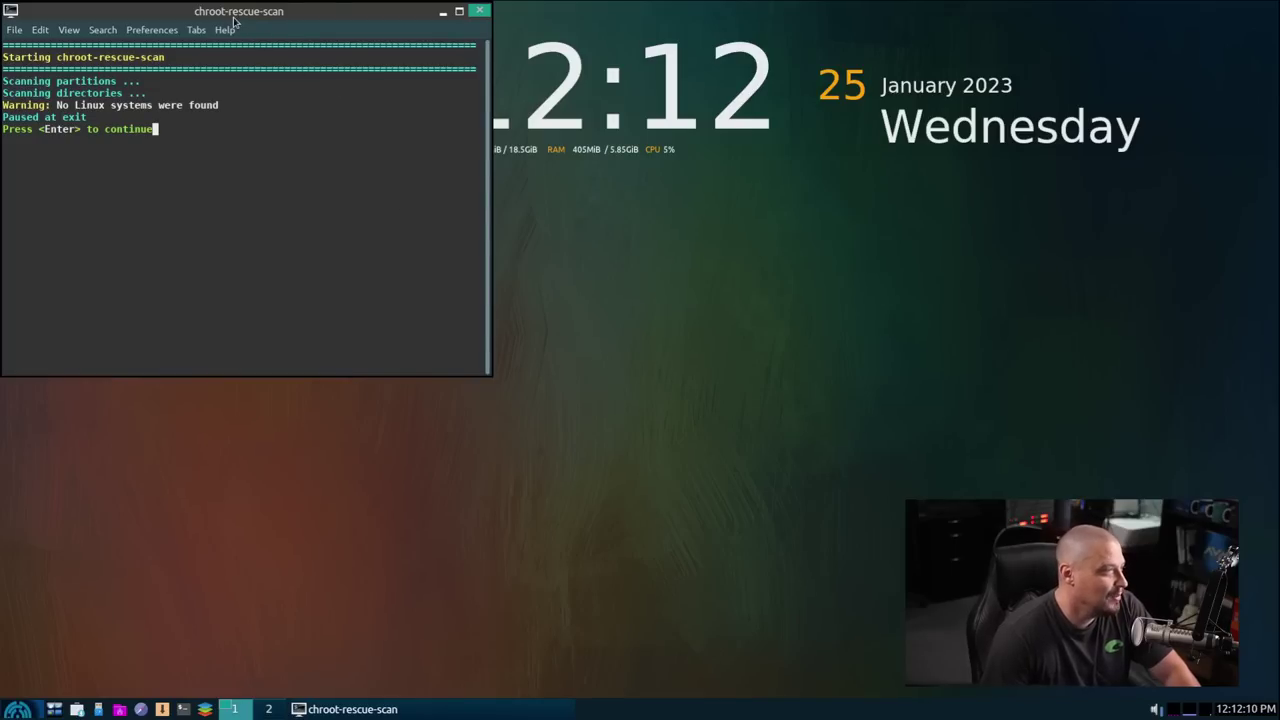
left_click_drag(236, 14, 701, 190)
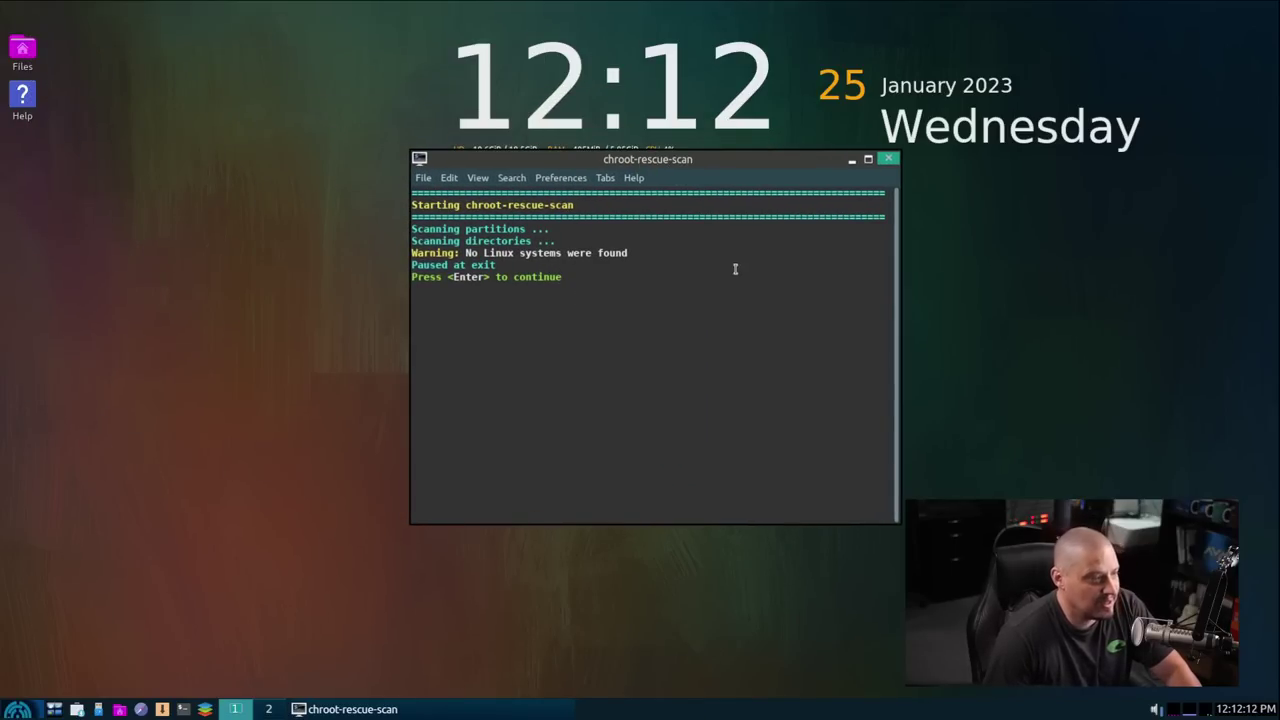
left_click(887, 159)
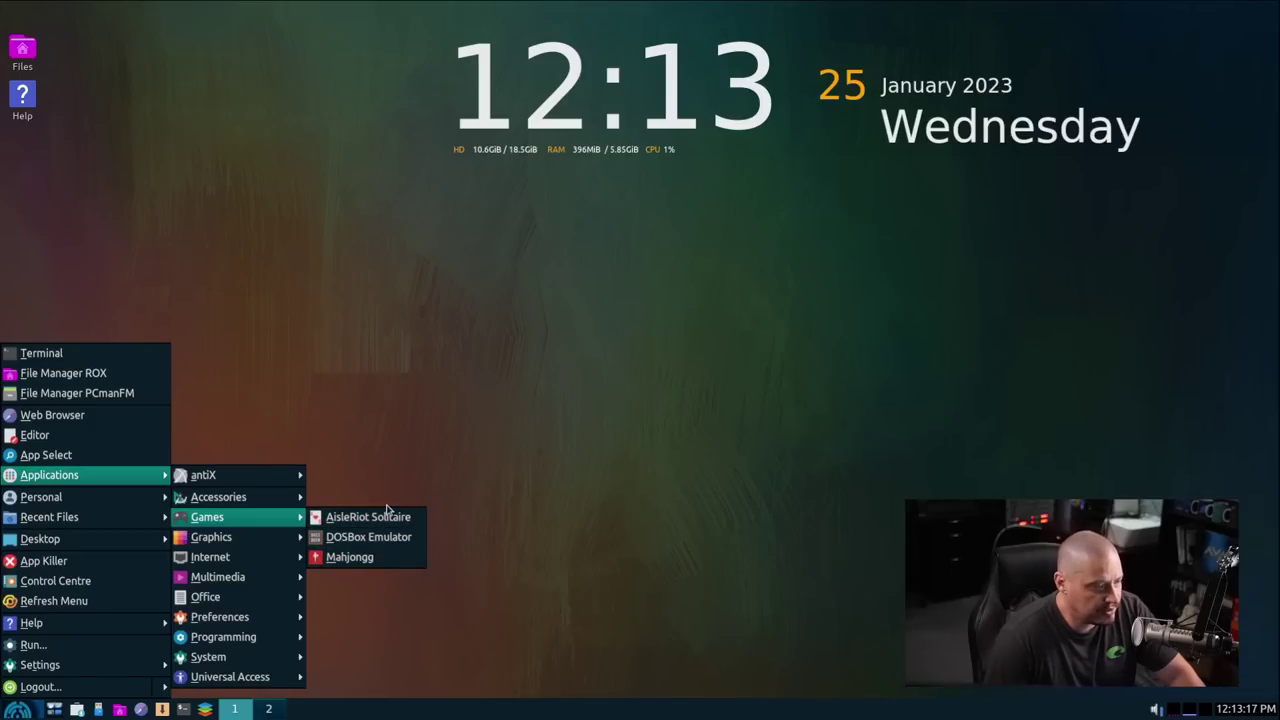
Step: Browse the application categories to the Internet submenu listing Firefox ESR, HexChat, NetSurf and Thunderbird
mouse_move(266, 541)
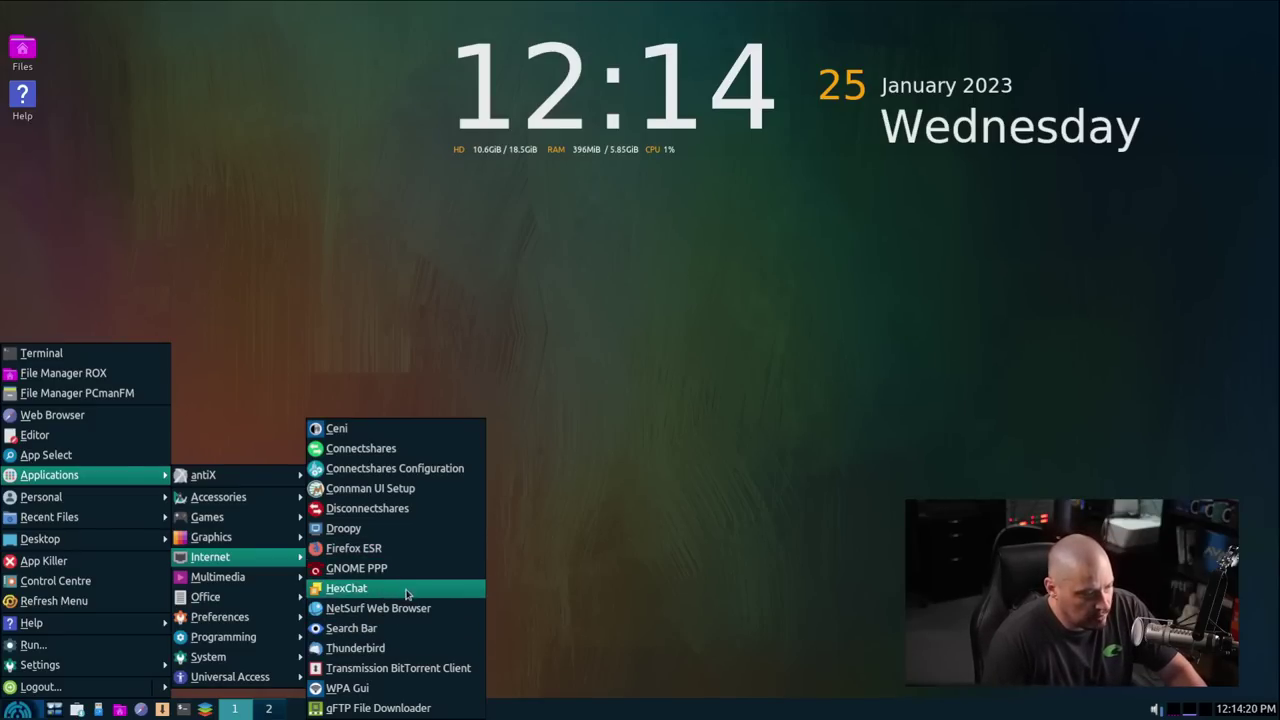
Step: Launch NetSurf and maximise its window to full screen
left_click(406, 610)
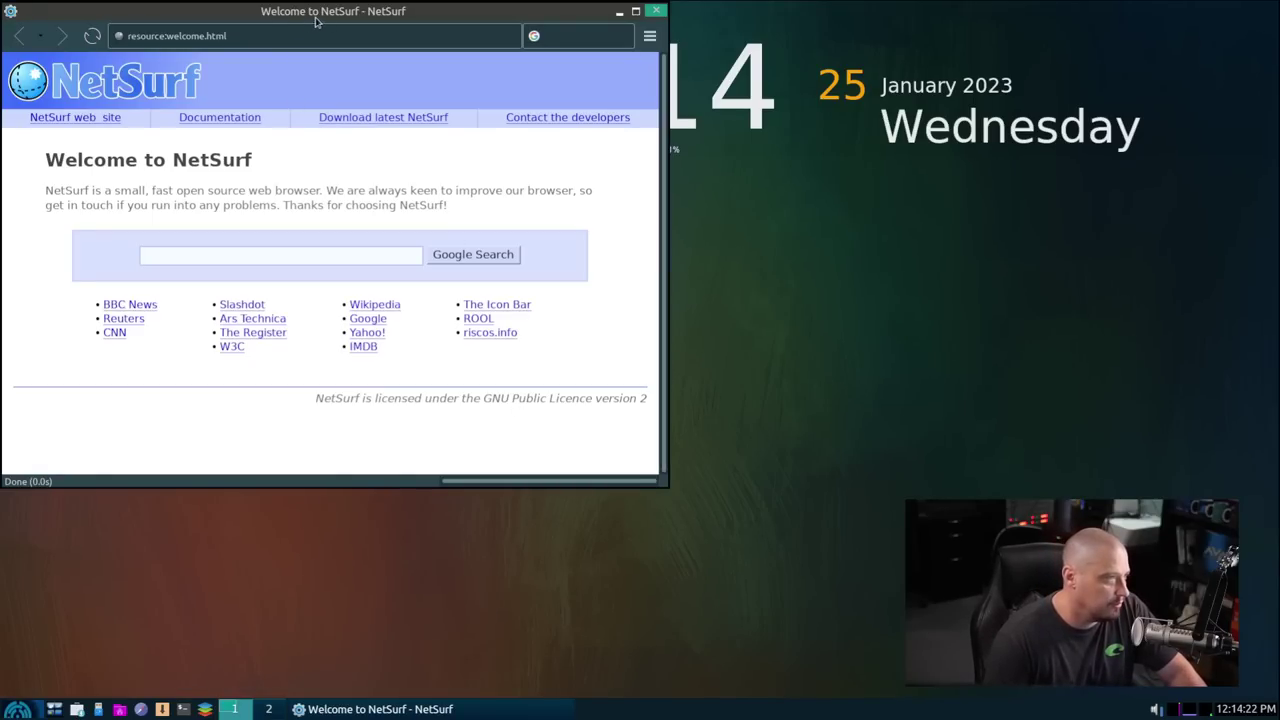
left_click_drag(318, 22, 500, 134)
double_click(500, 132)
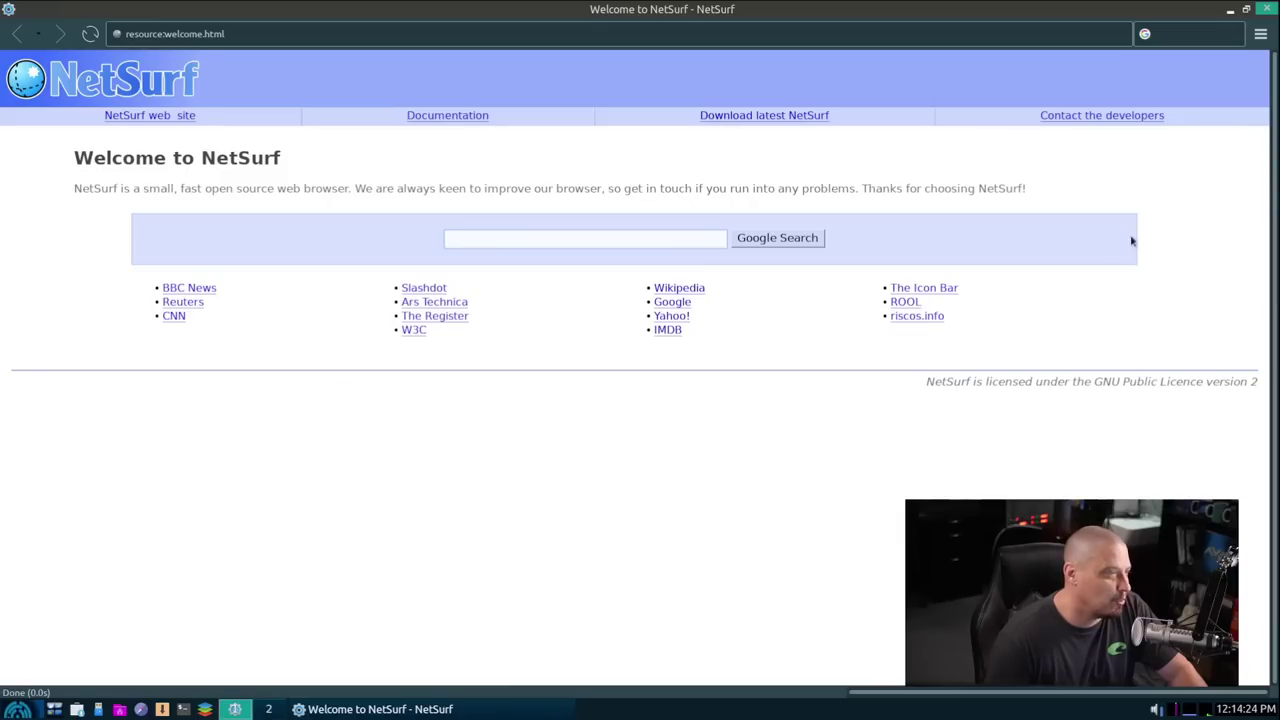
Step: Check NetSurf's About info (version 3.10, 24th May 2020), then close the browser
left_click(1260, 34)
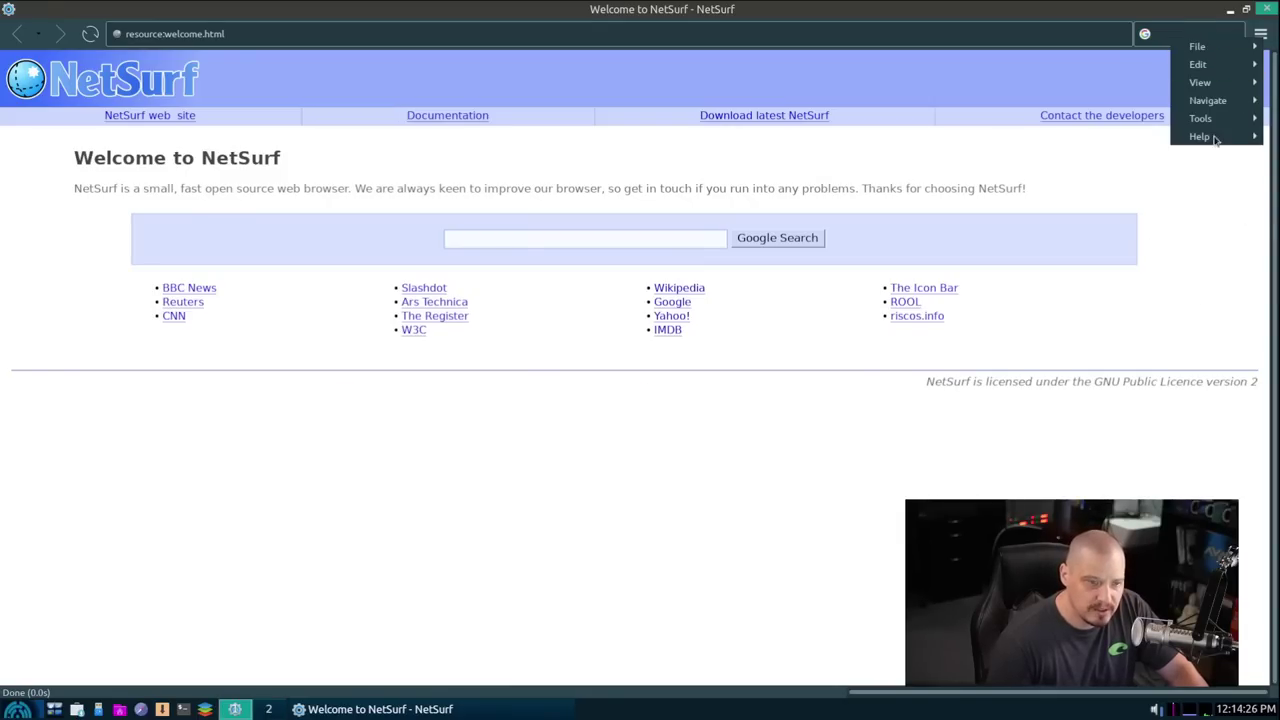
mouse_move(1212, 137)
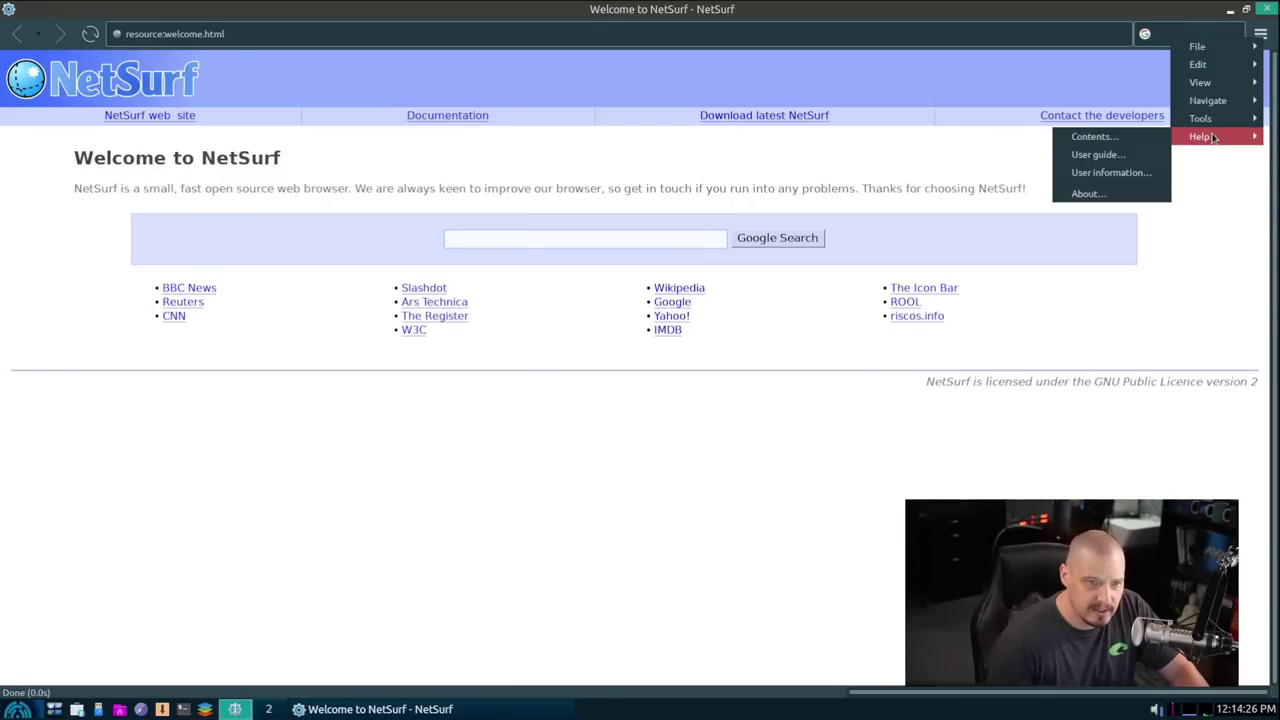
left_click(1088, 193)
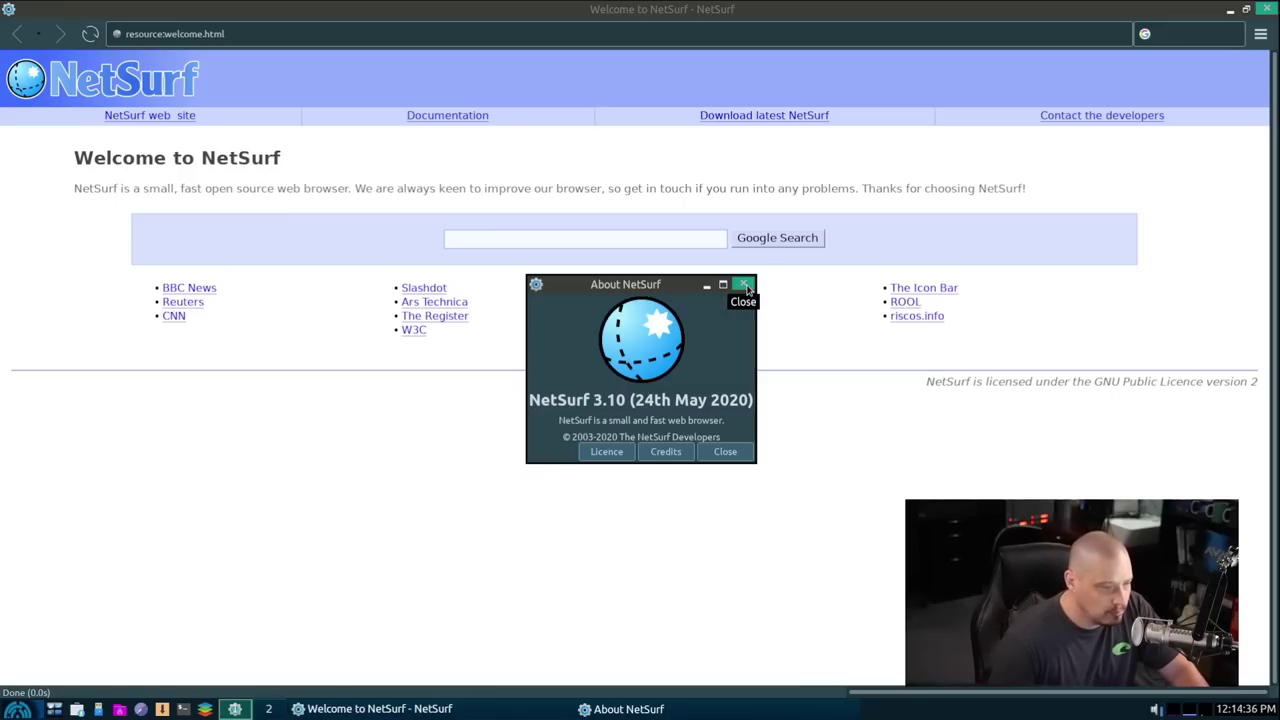
left_click(745, 286)
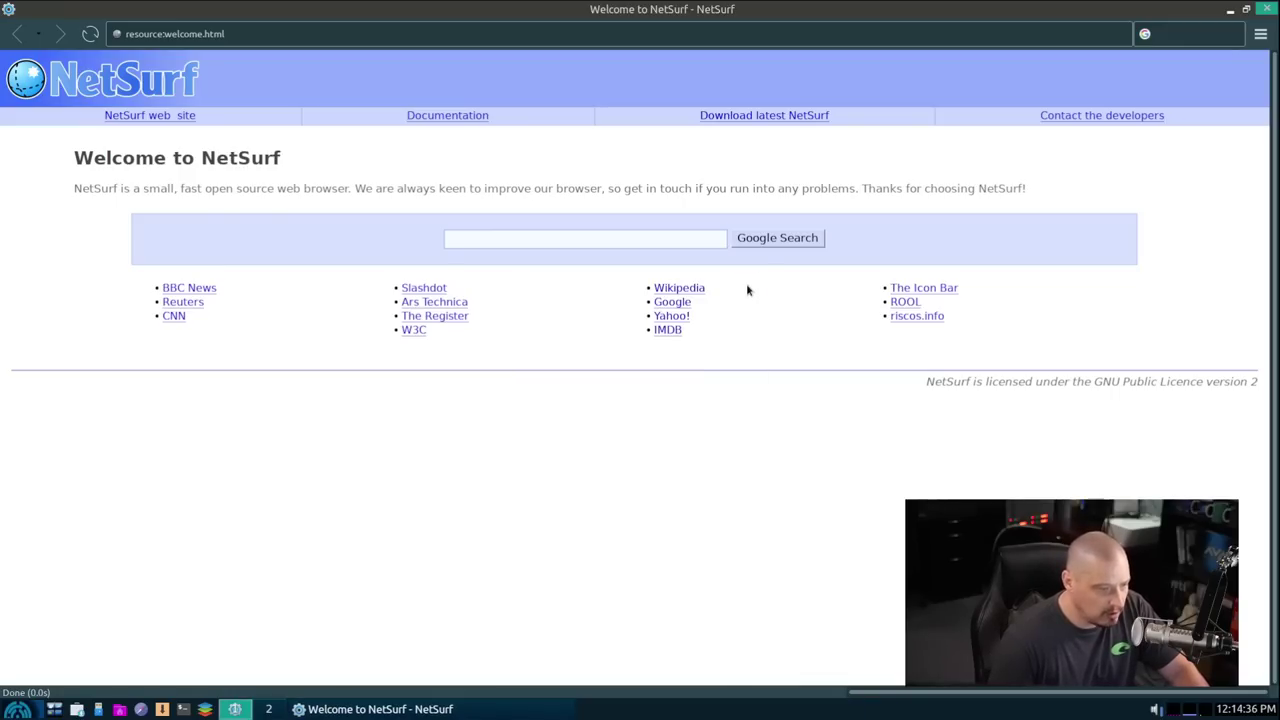
left_click(1271, 8)
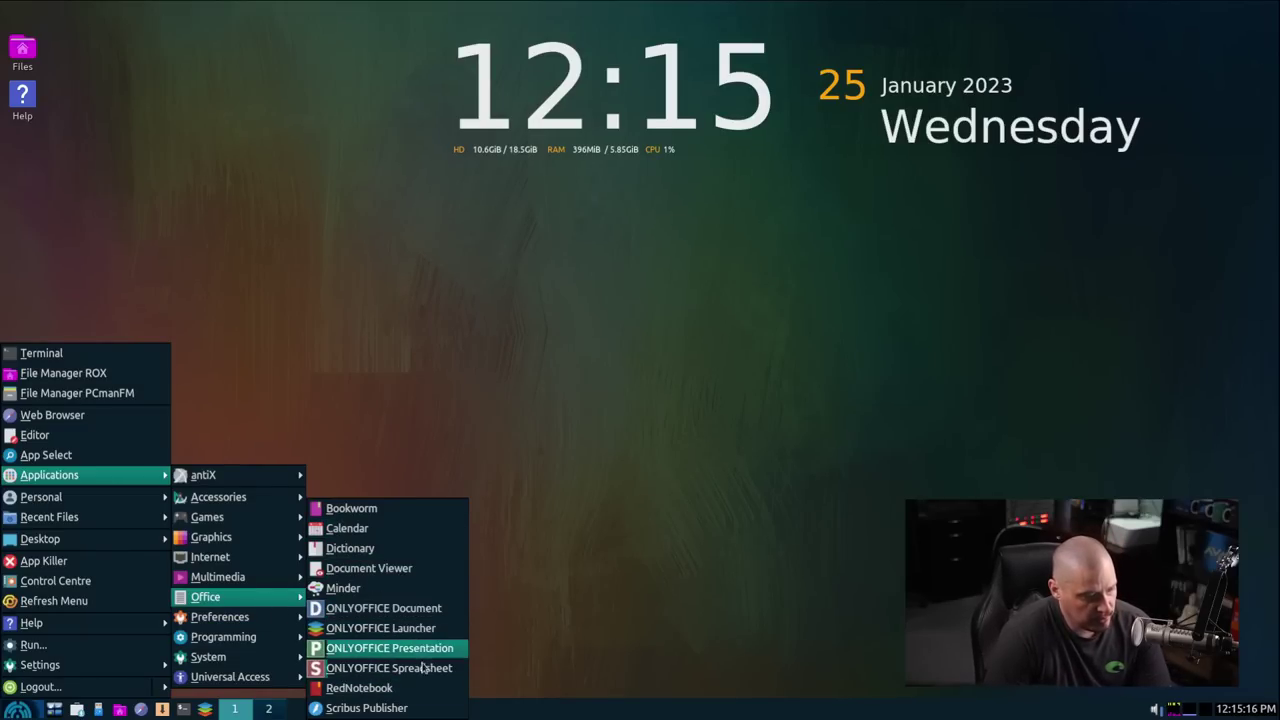
Step: Dismiss the Office submenu, then open and close the start menu again
left_click(440, 616)
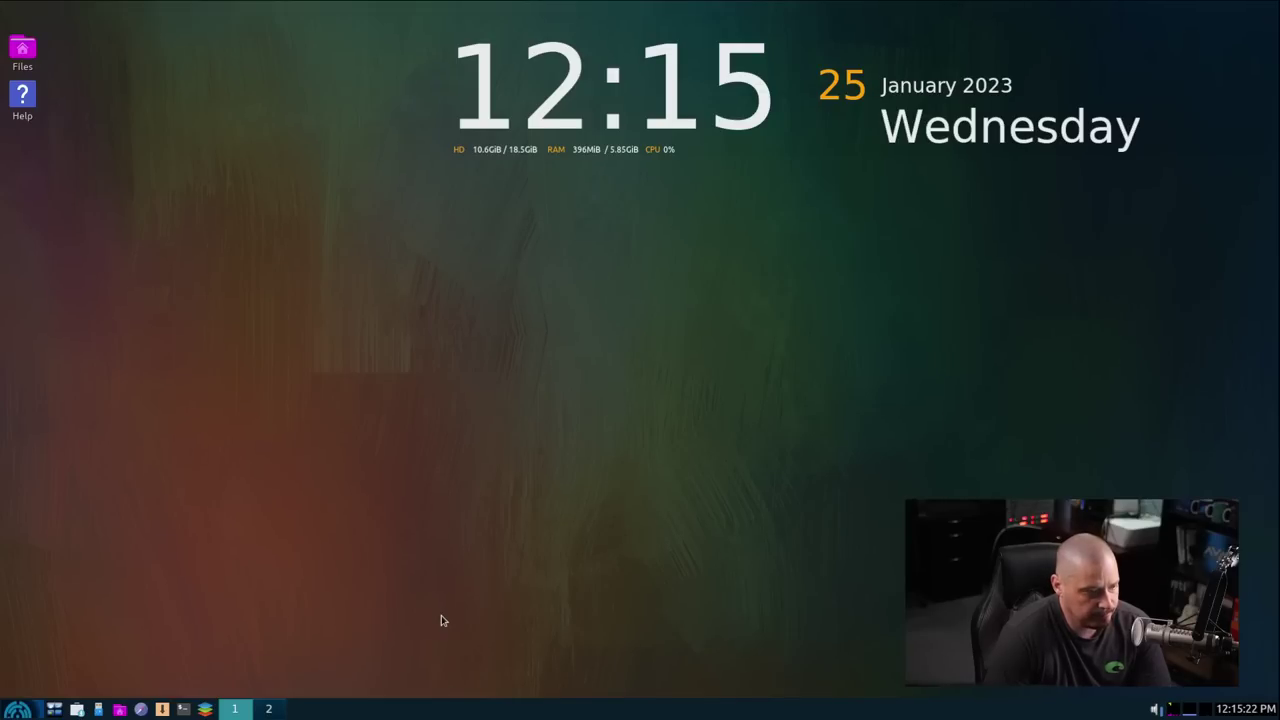
left_click(18, 709)
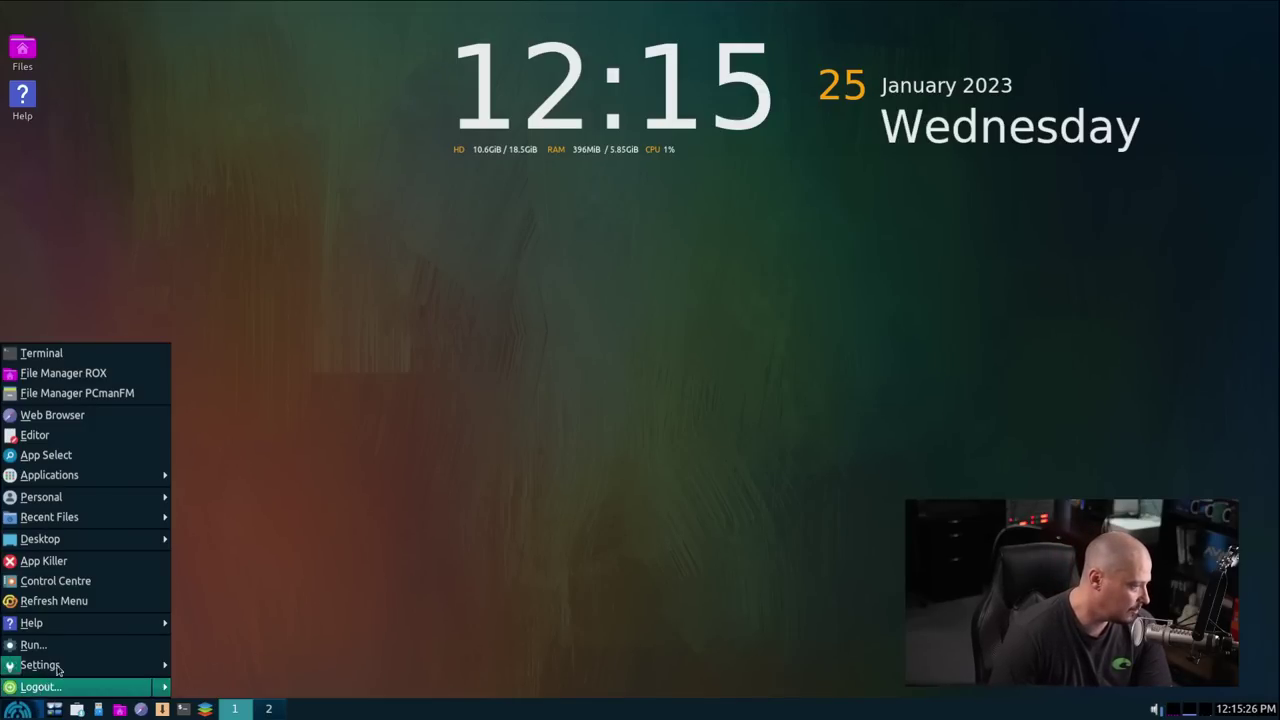
mouse_move(89, 540)
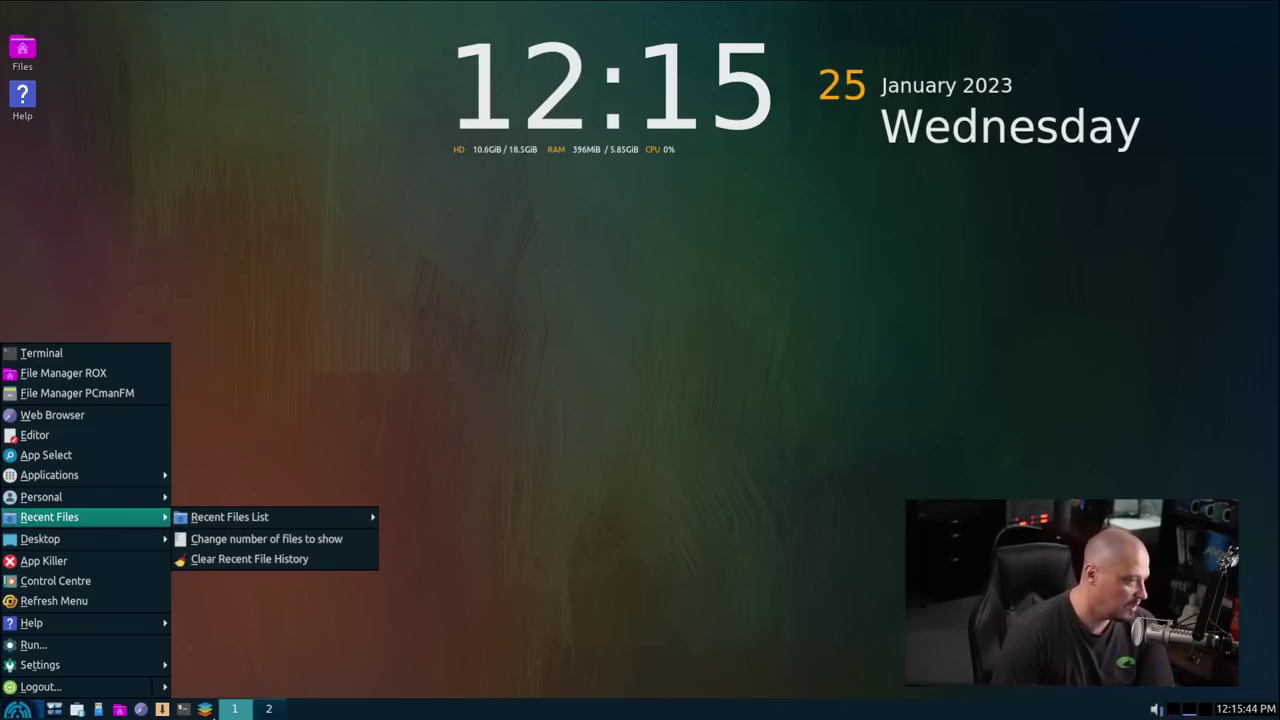
left_click(573, 408)
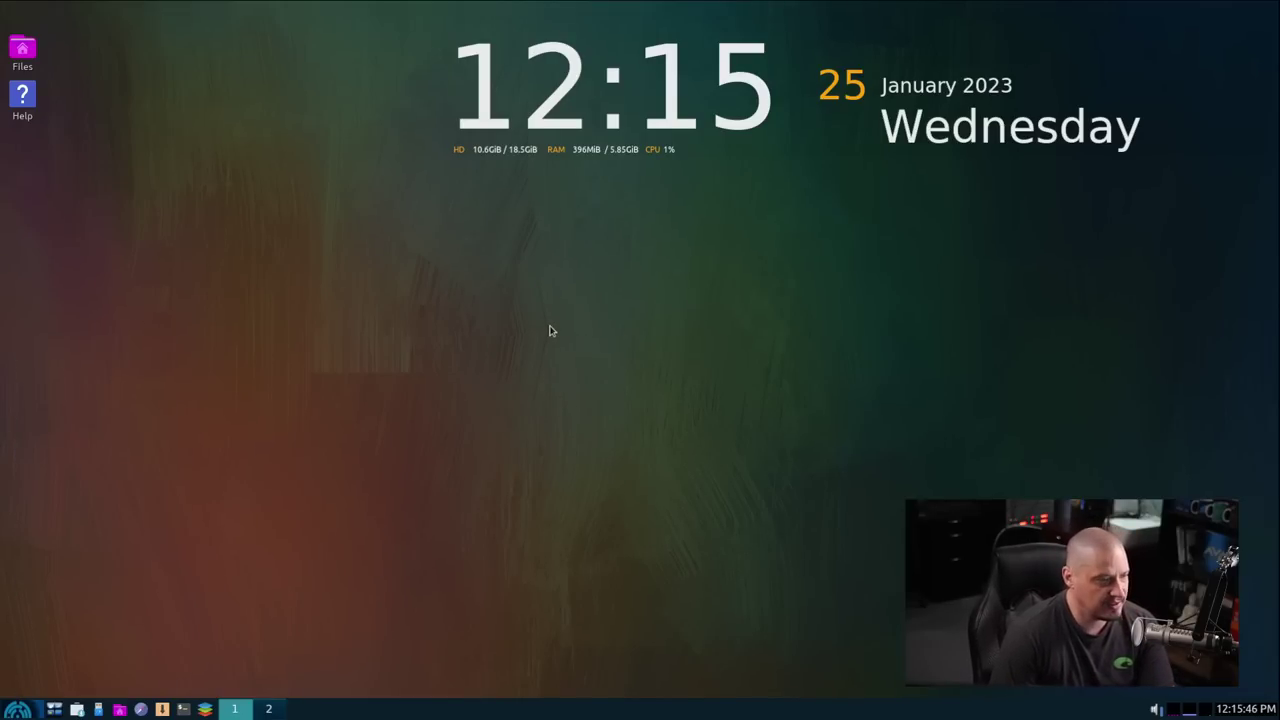
Step: Launch Synaptic Package Manager and search for 'onl'
left_click(163, 709)
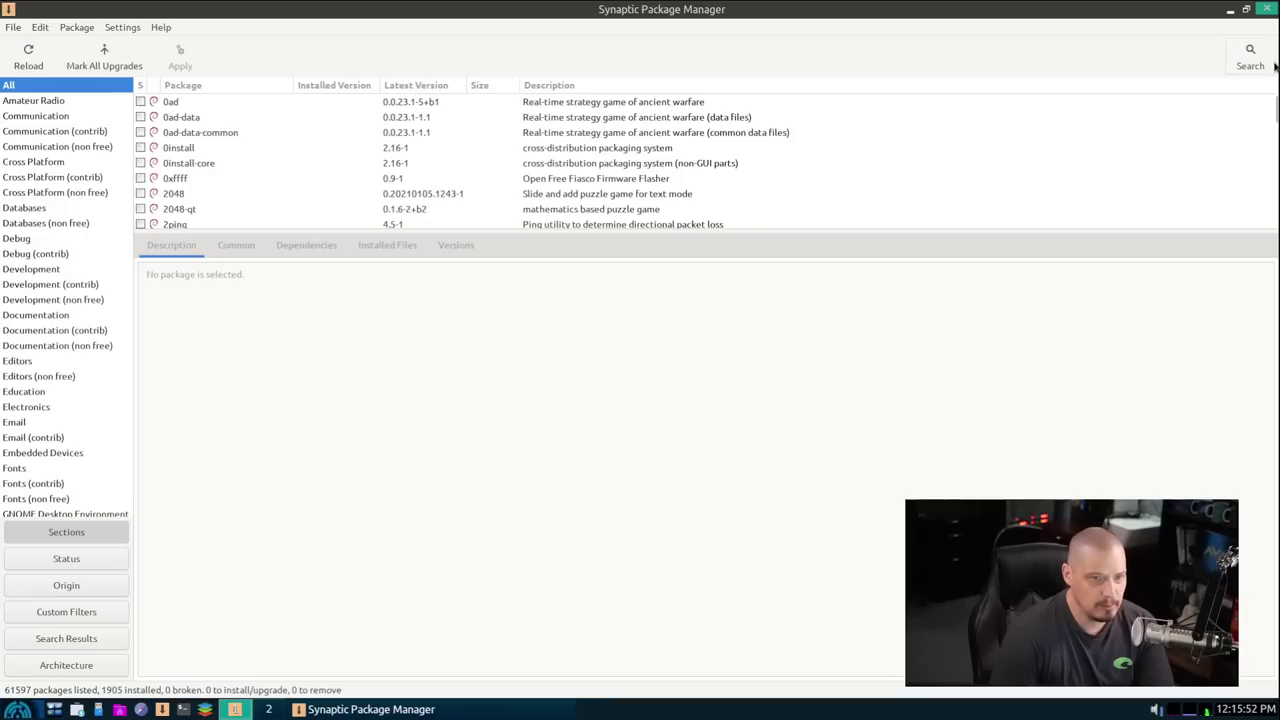
left_click(1250, 57)
type("onlyoffice")
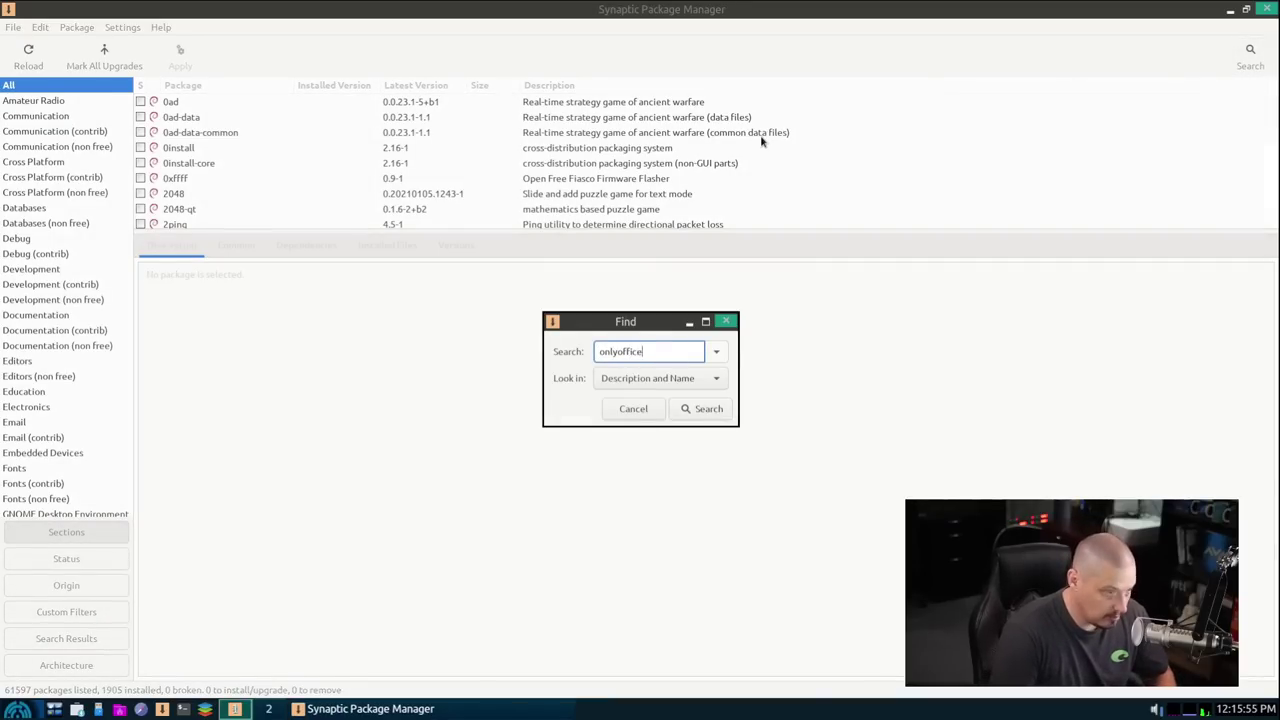
key("Return")
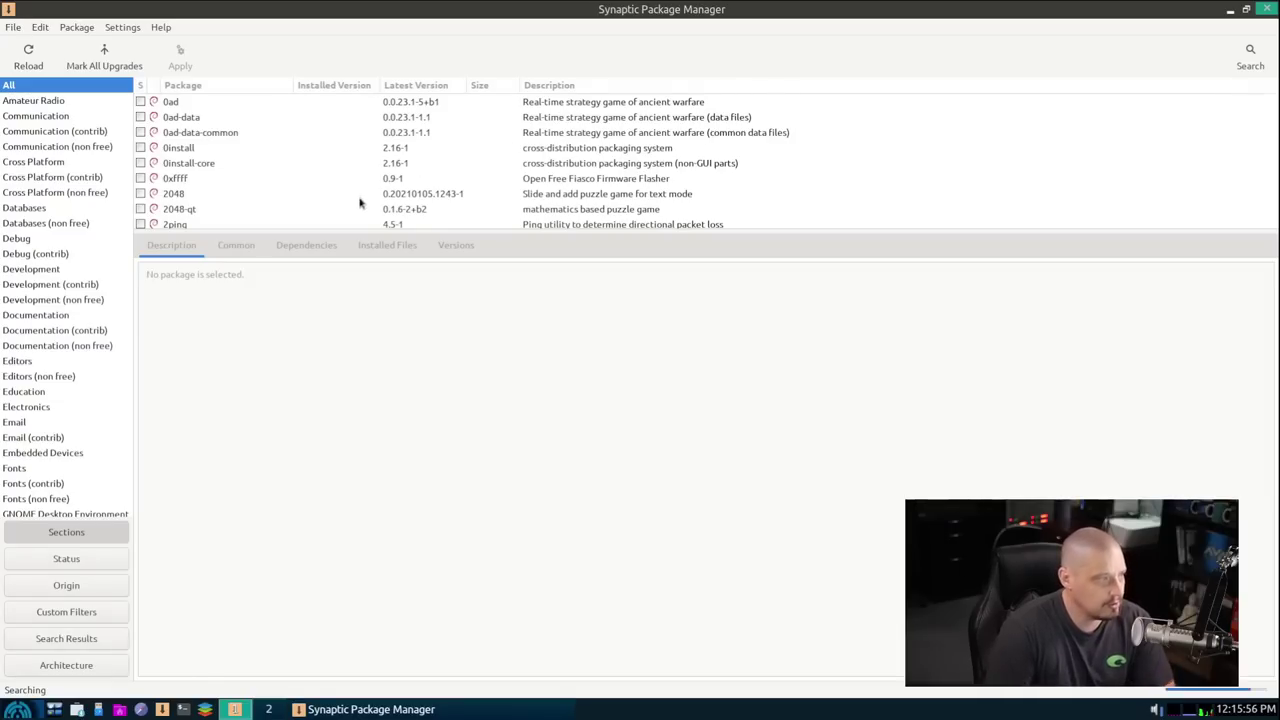
Step: View marking options for onlyoffice-desktopeditors 7.2.0-204, then close Synaptic
left_click(148, 104)
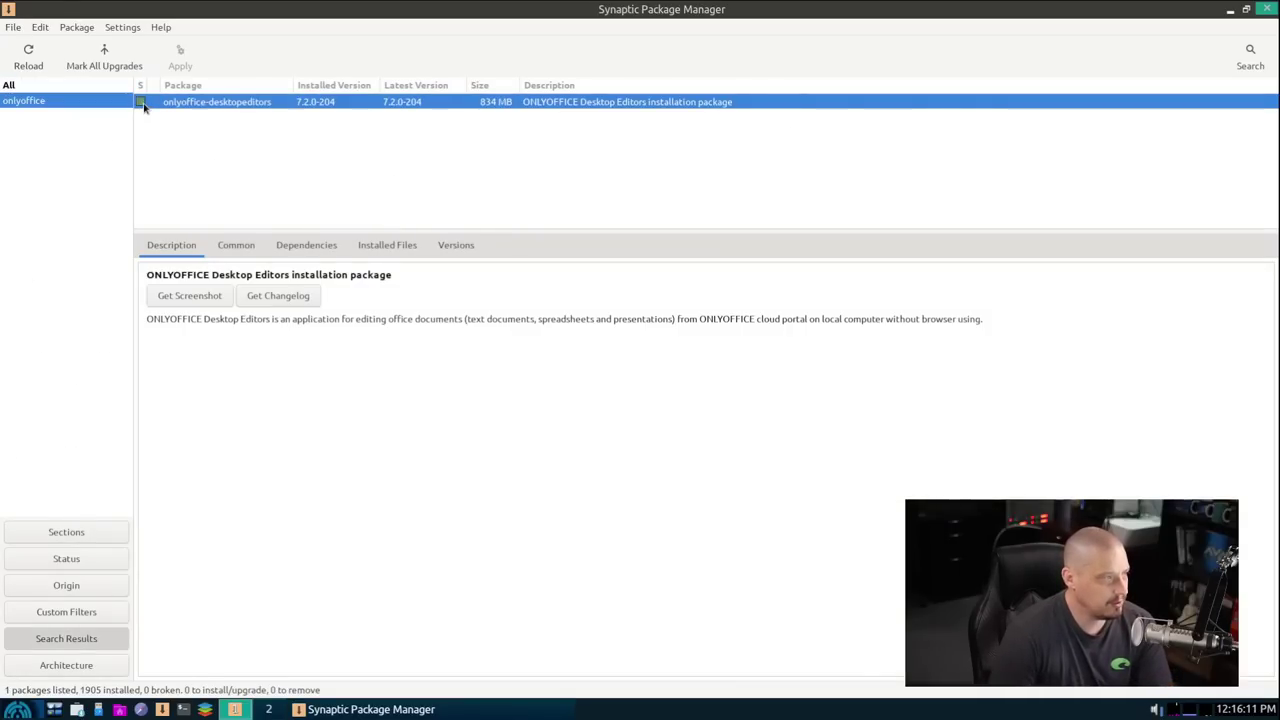
left_click(143, 106)
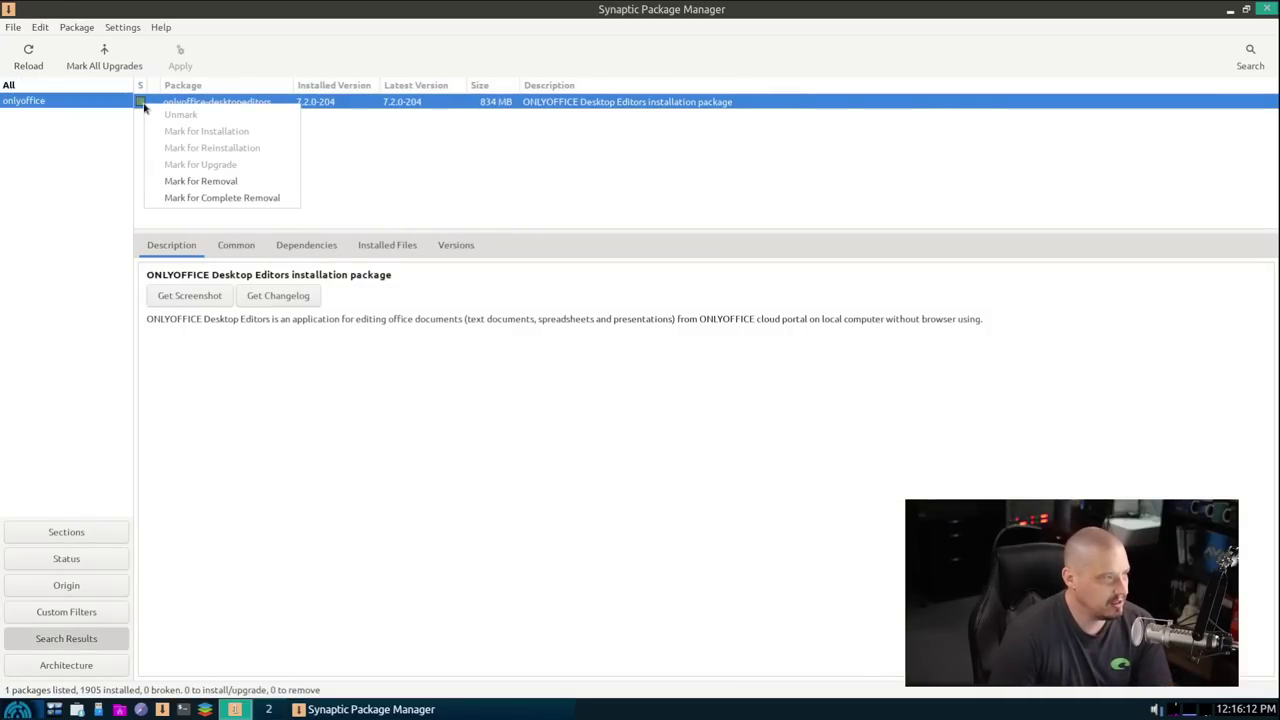
left_click(673, 184)
left_click(1266, 10)
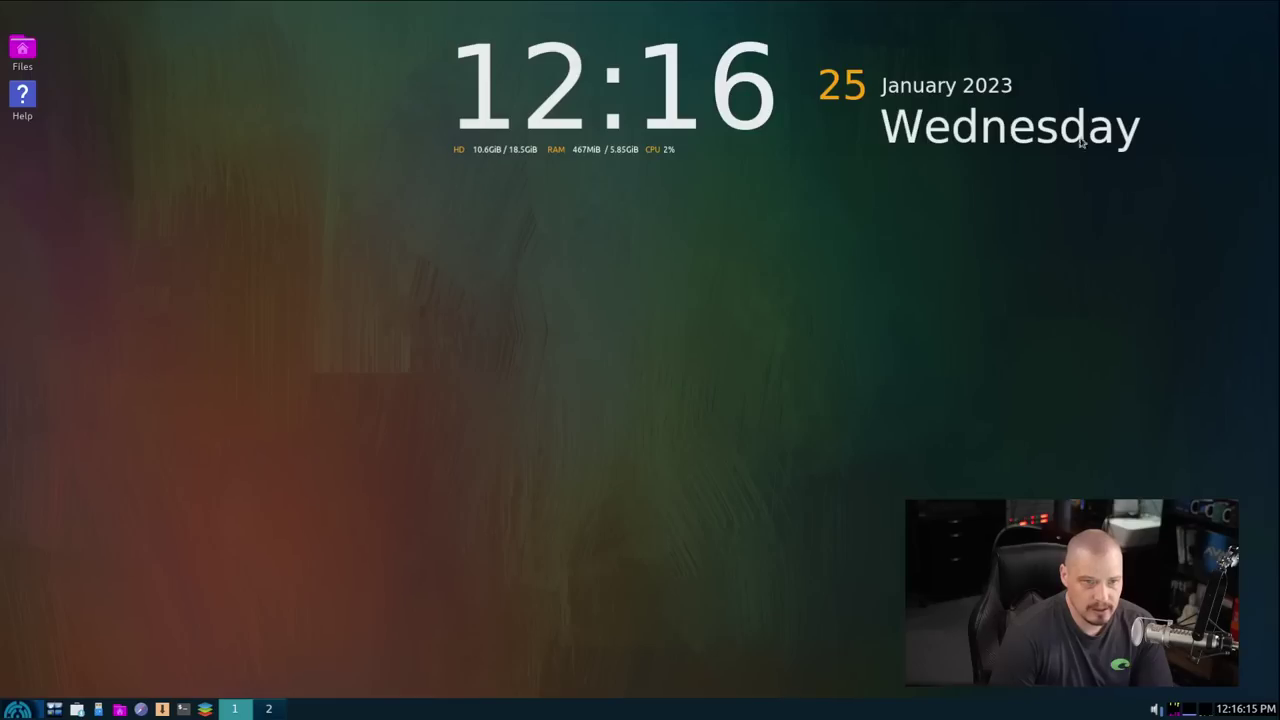
Step: Show the Applications > Preferences submenu, from ADSL/PPPOE Configuration to Wallpaper
left_click(17, 709)
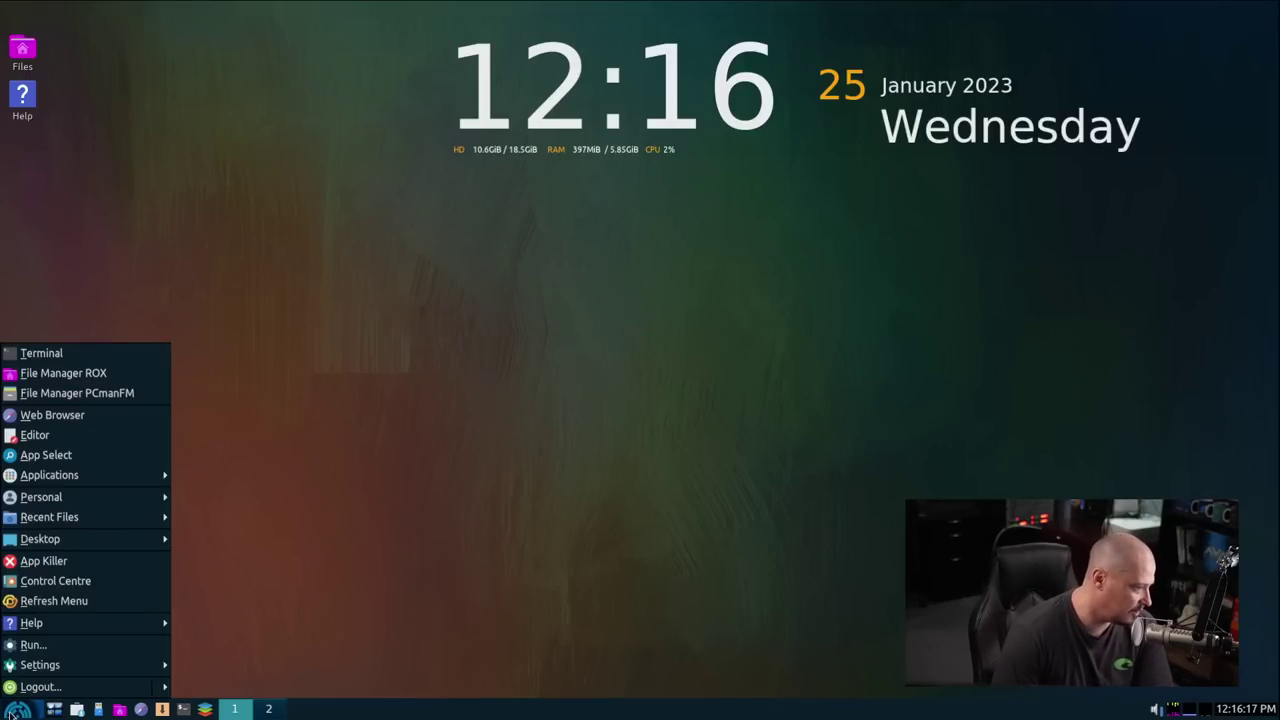
mouse_move(90, 517)
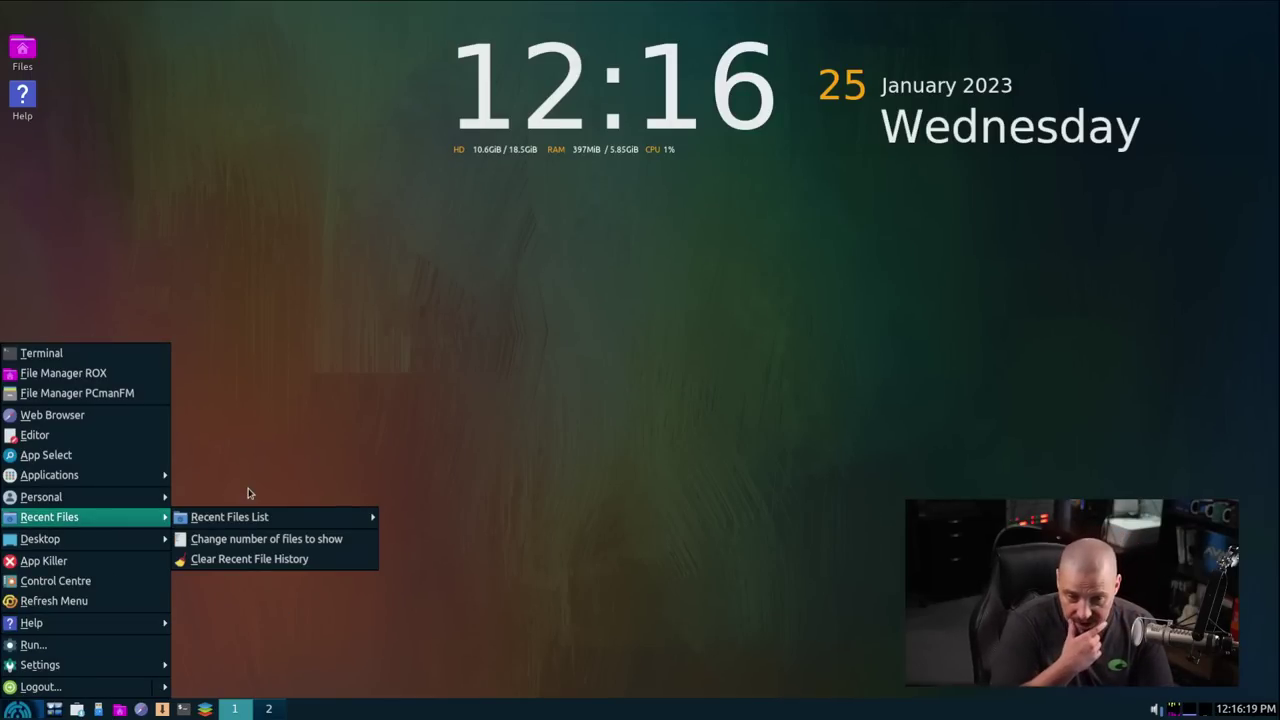
mouse_move(142, 476)
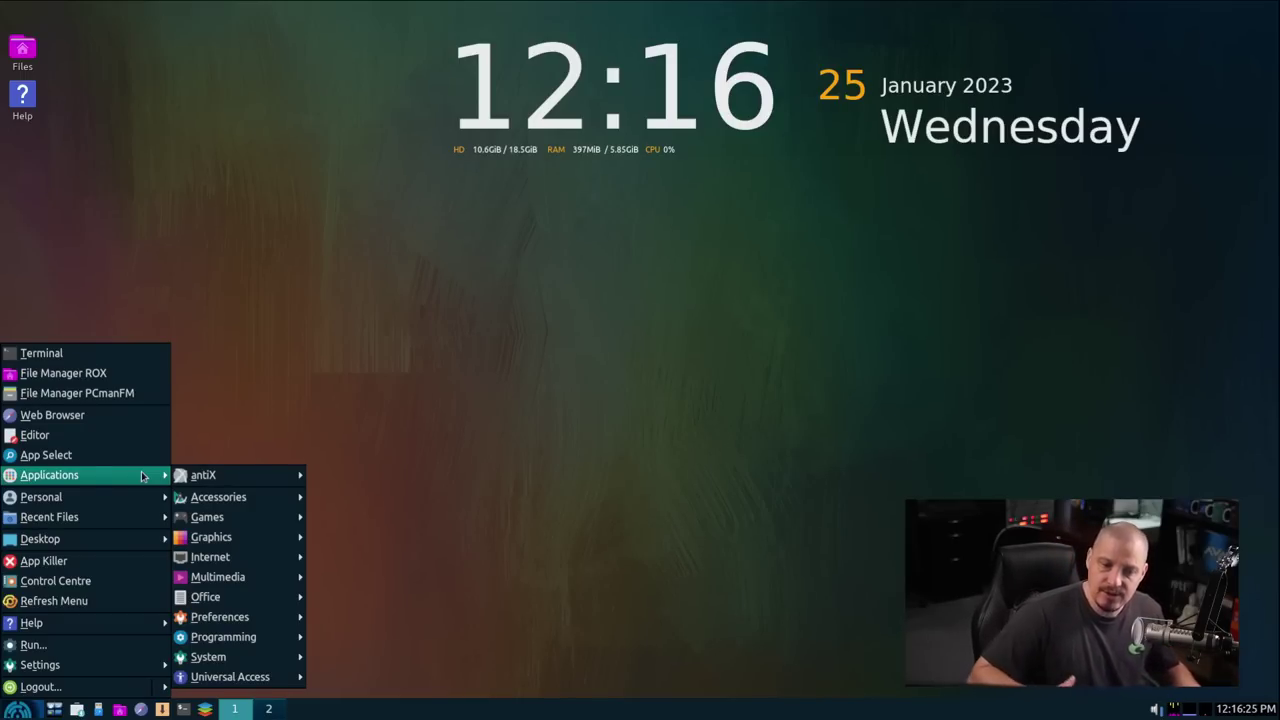
mouse_move(226, 614)
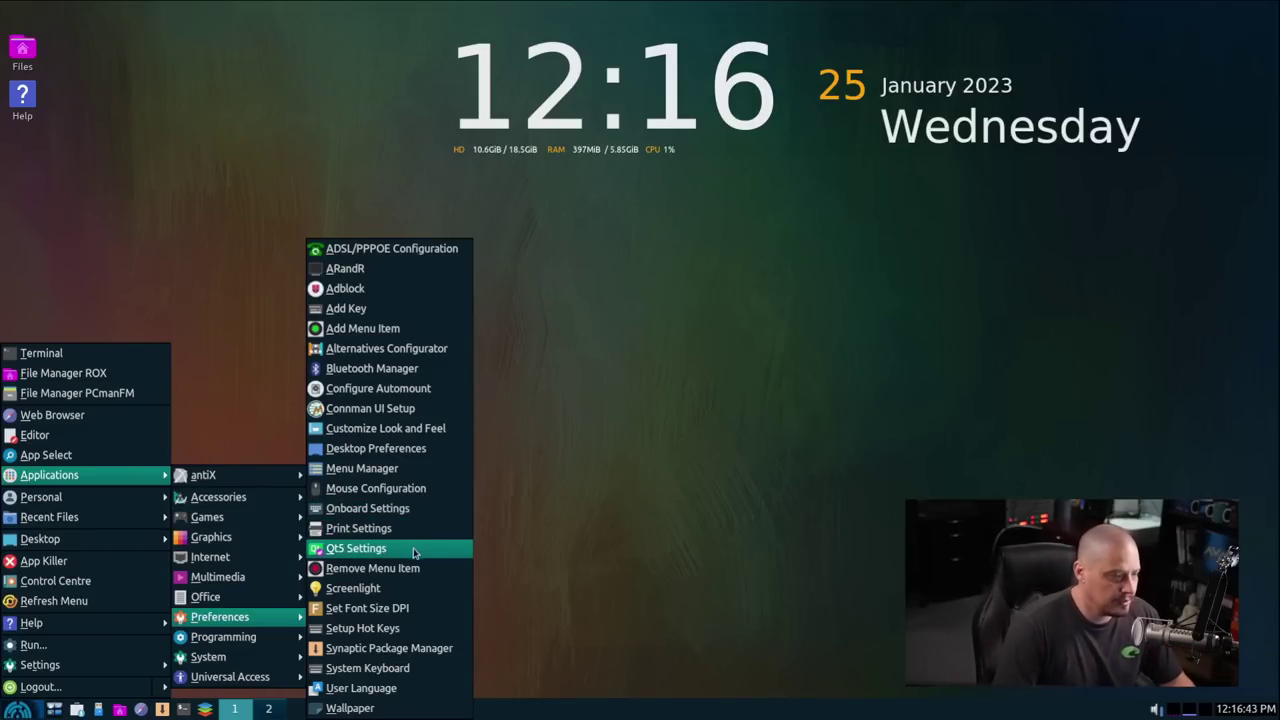
Step: Open the Wallpaper picker and preview adwaita-l, aurora, blobs-d and brush-strokes images
left_click(397, 712)
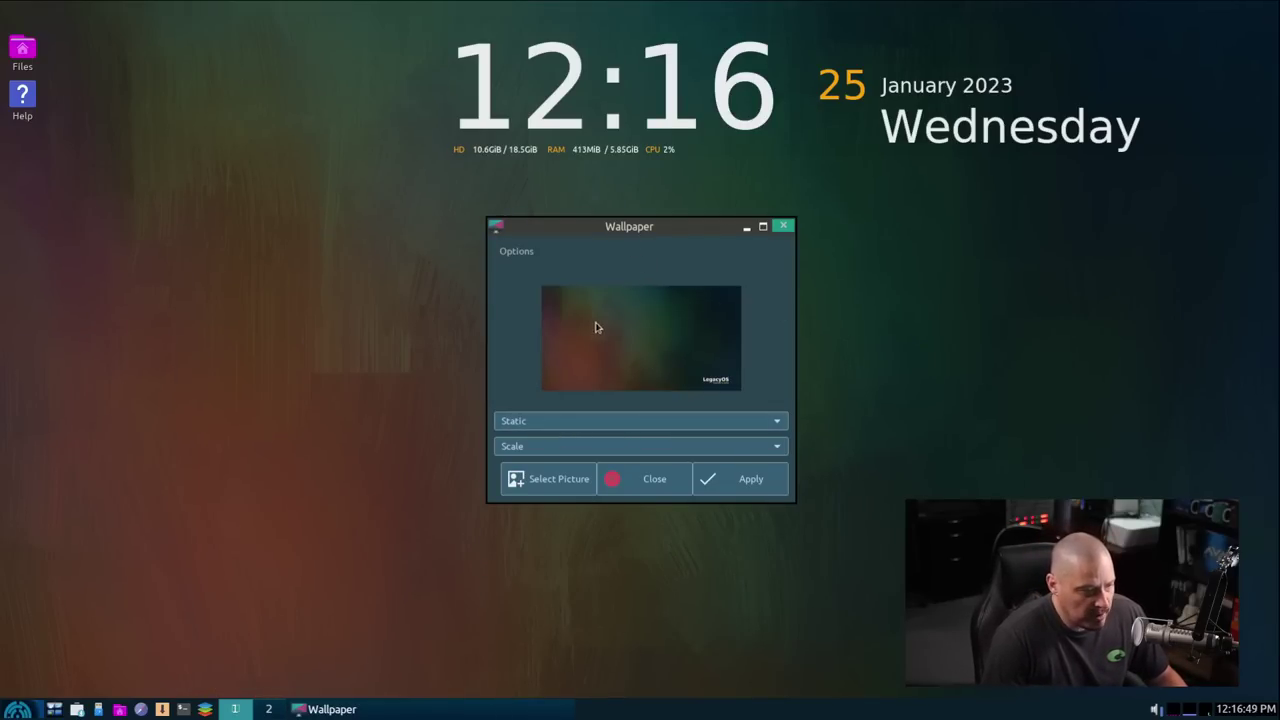
left_click(548, 479)
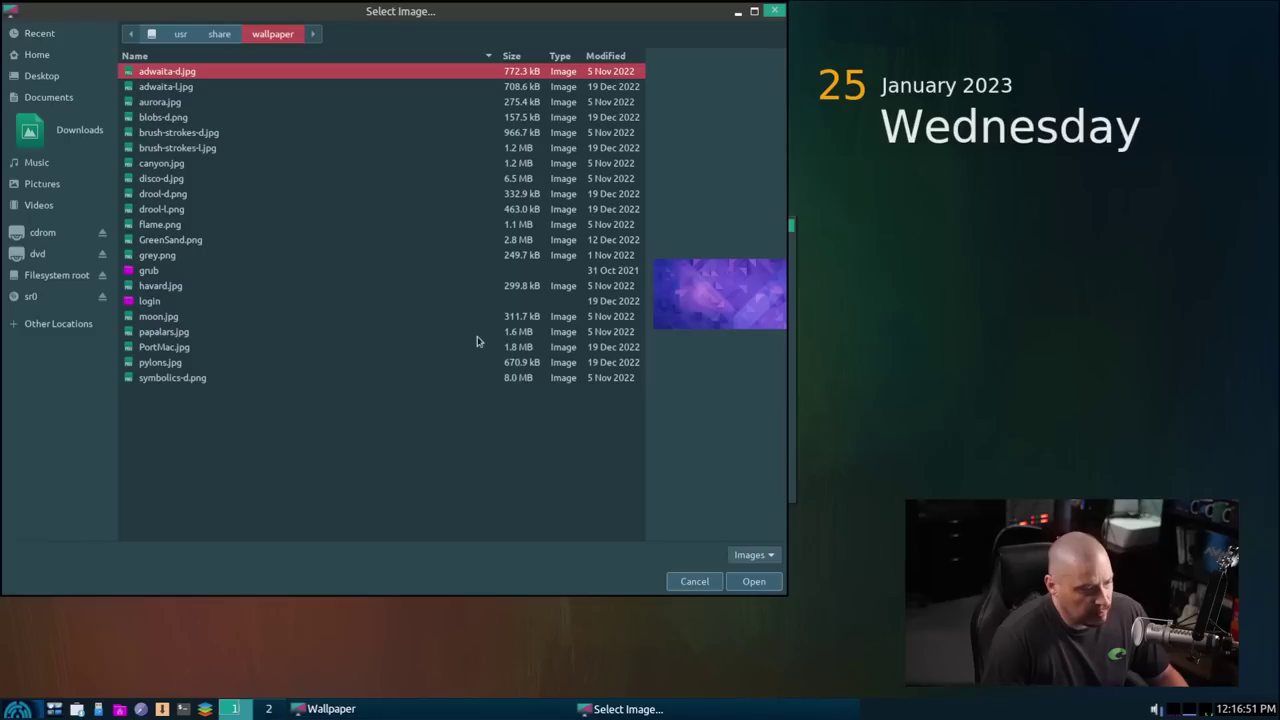
left_click(171, 87)
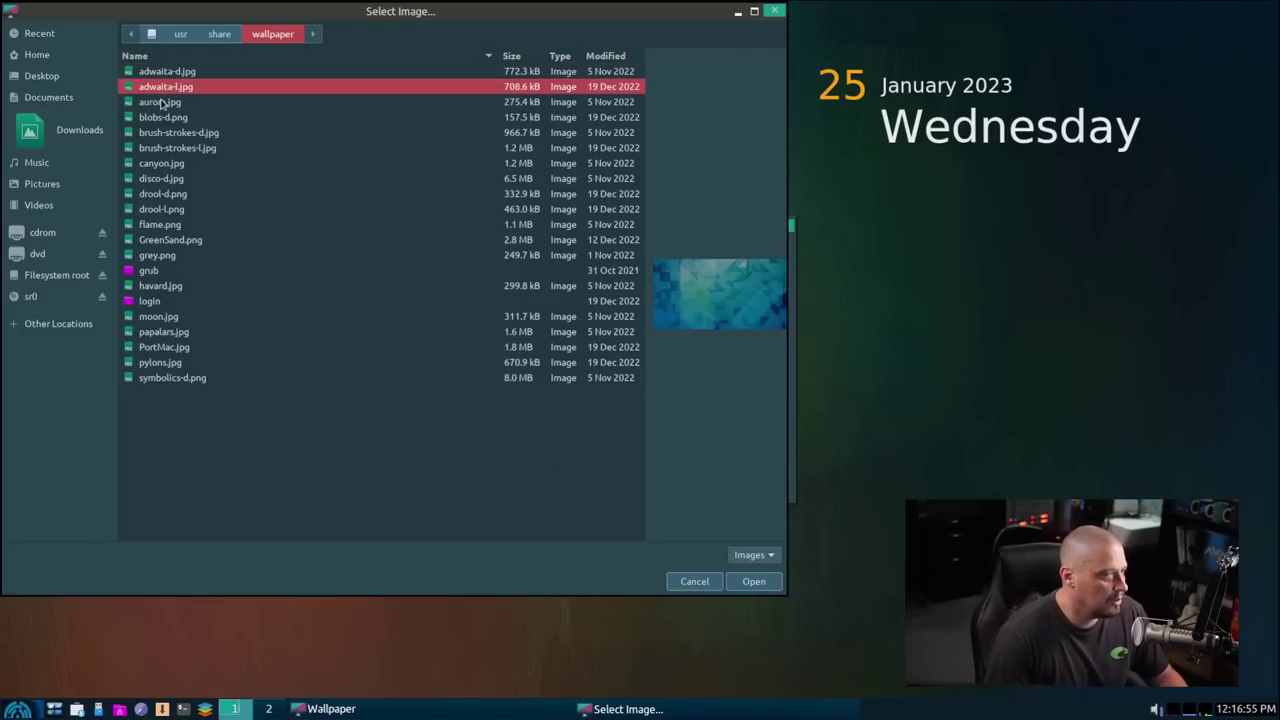
left_click(164, 104)
left_click(154, 118)
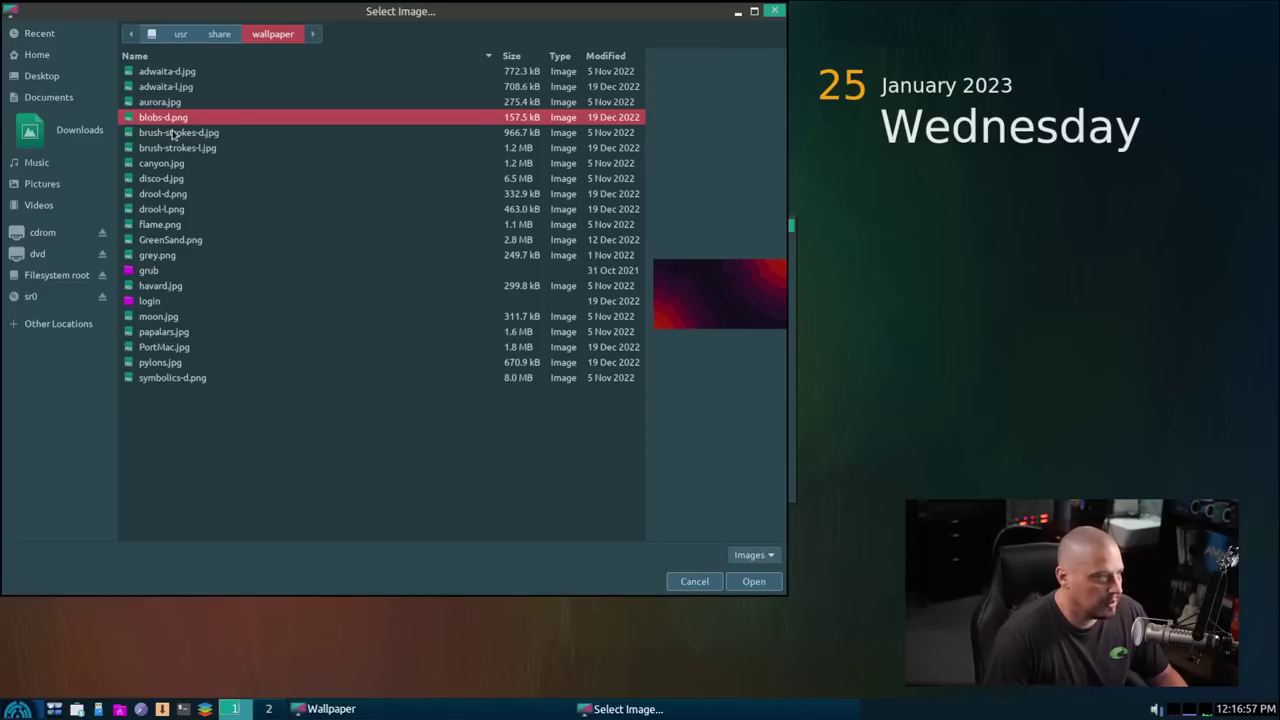
left_click(173, 133)
left_click(158, 150)
Step: Preview flame, grey, havard, papalars, PortMac and pylons, then cancel the picker
left_click(159, 226)
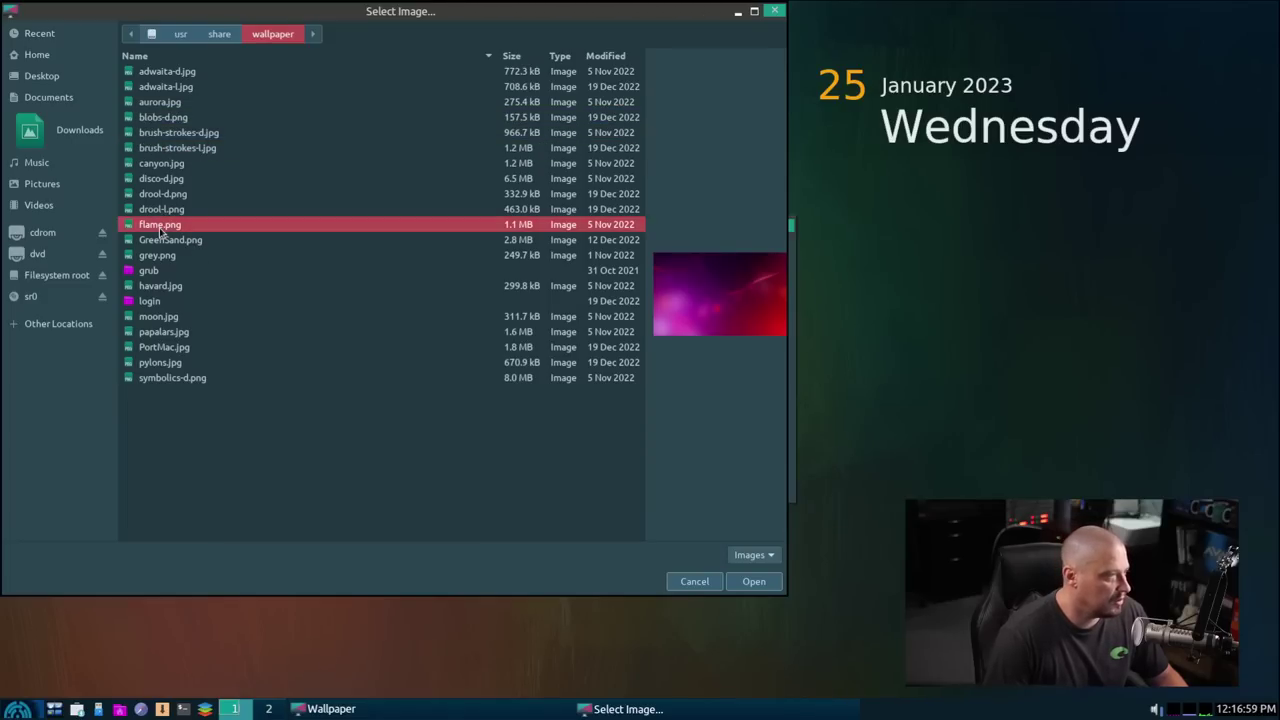
left_click(158, 256)
left_click(159, 273)
left_click(146, 302)
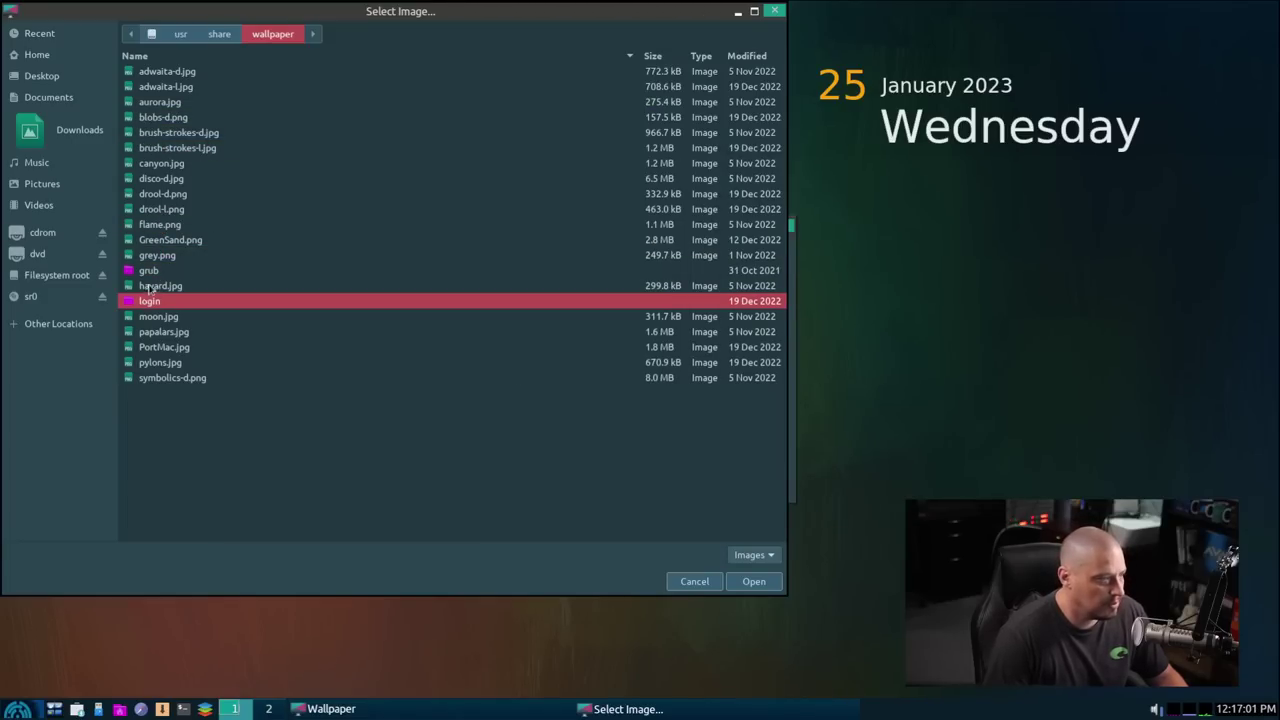
left_click(152, 287)
left_click(154, 331)
left_click(158, 363)
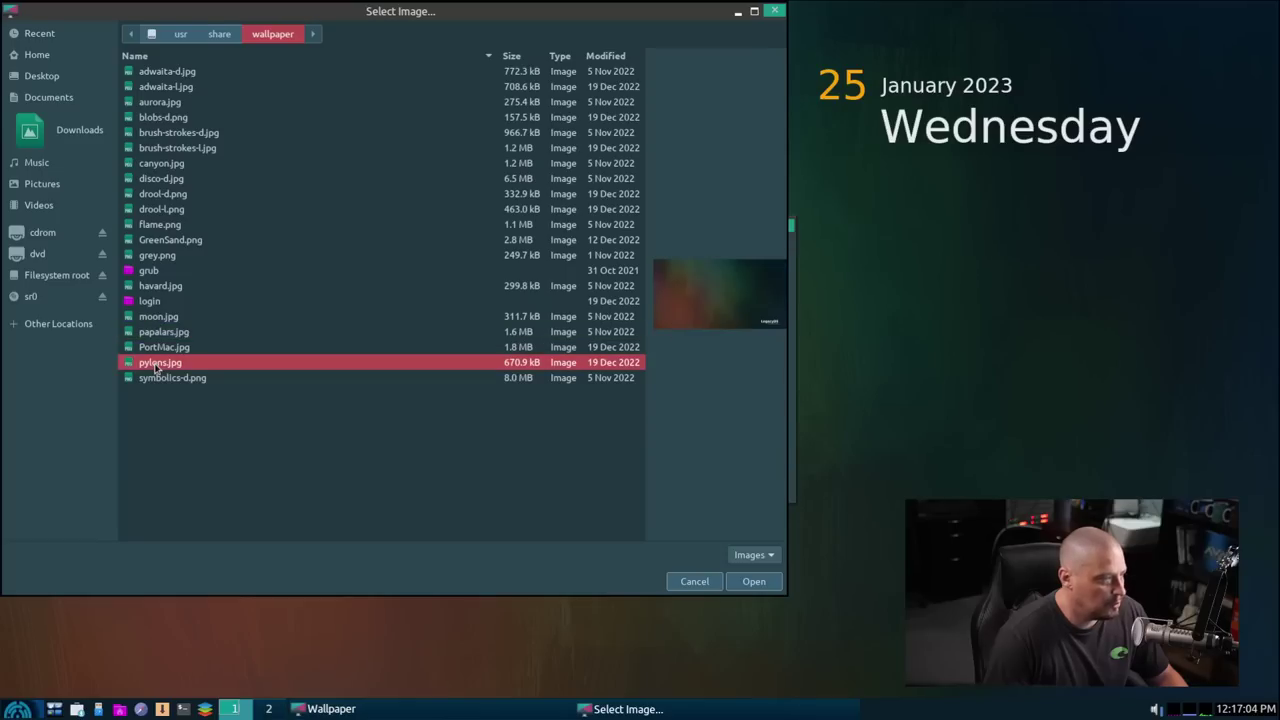
left_click(158, 348)
left_click(161, 364)
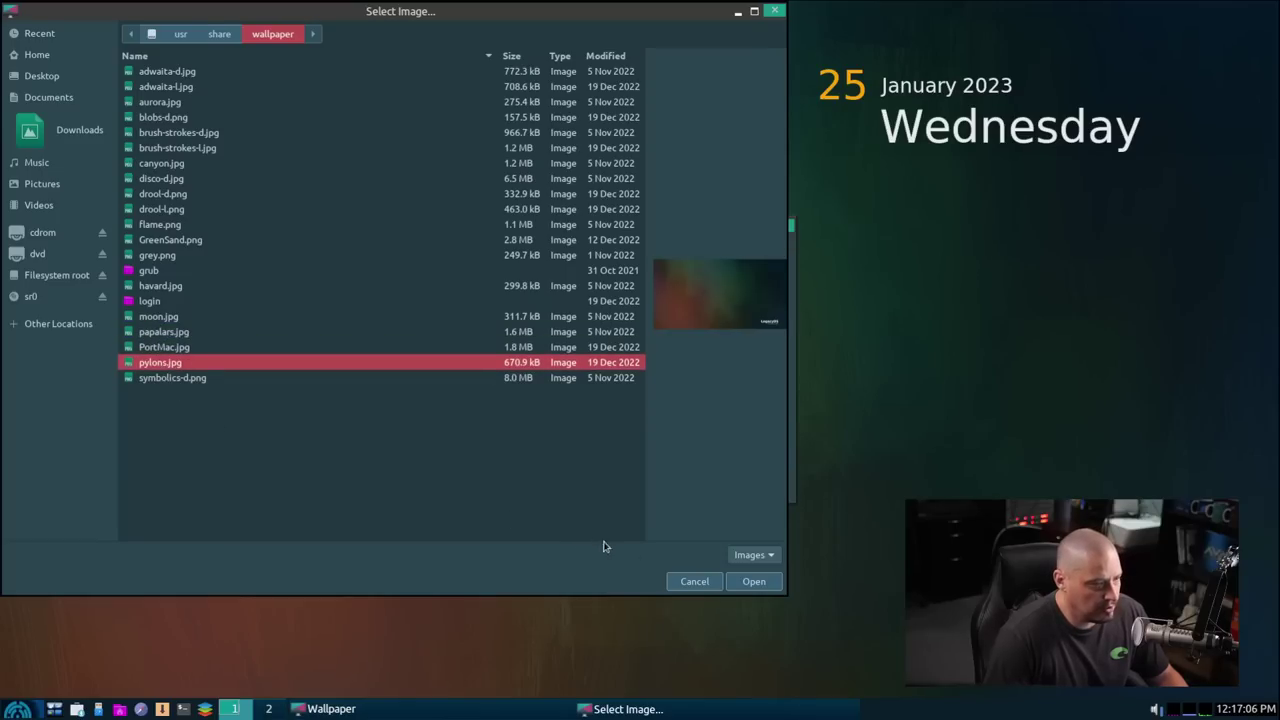
left_click(692, 581)
left_click(786, 226)
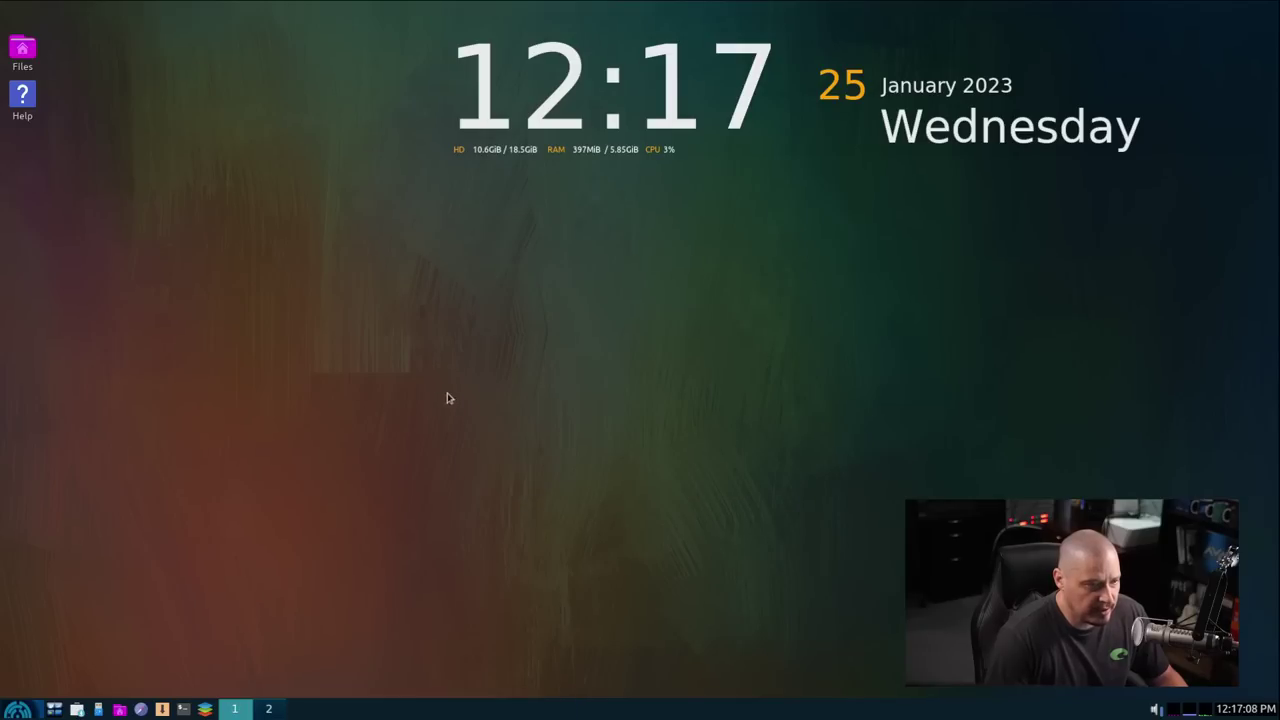